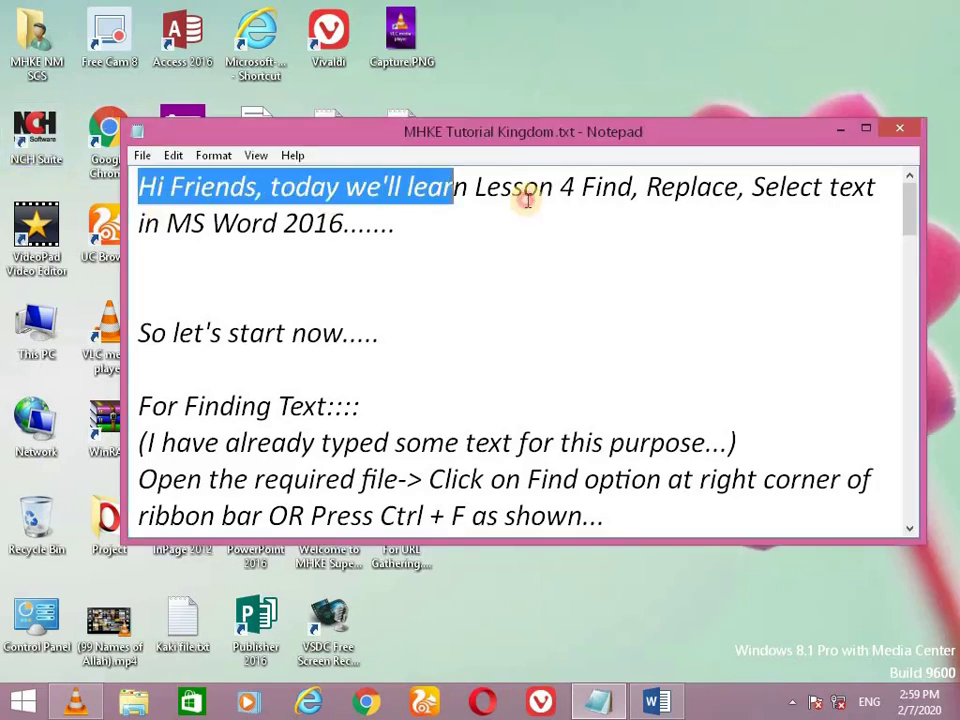
Highlight the greeting, 'in MS Word 2016', 'So let's start now' and 'For Finding Text' note lines
left_click_drag(141, 185, 880, 188)
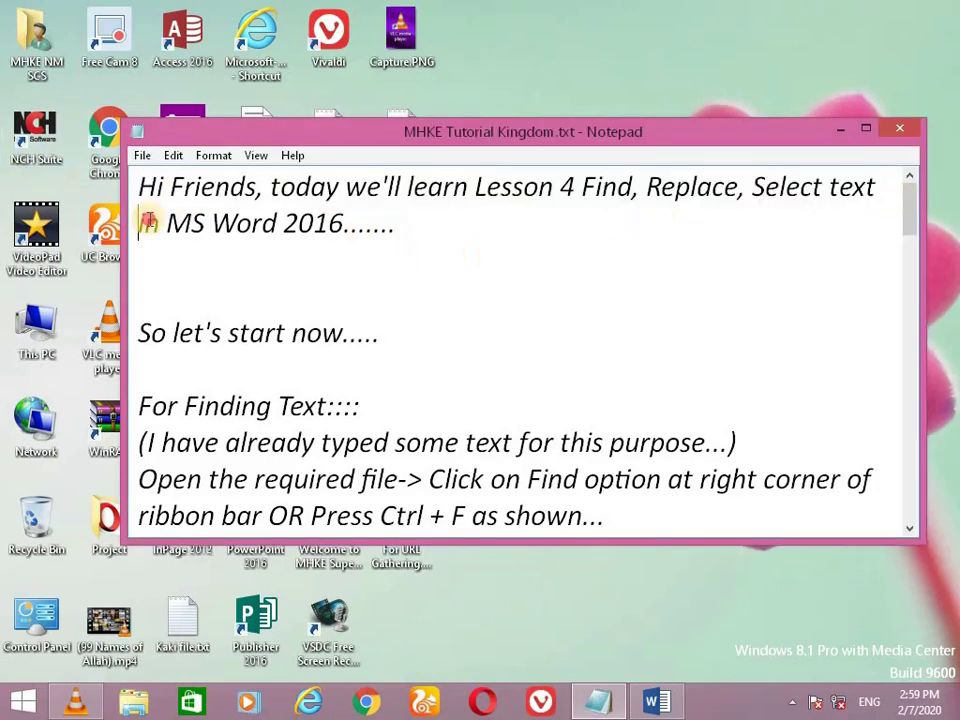
left_click_drag(146, 222, 405, 255)
left_click_drag(138, 333, 395, 343)
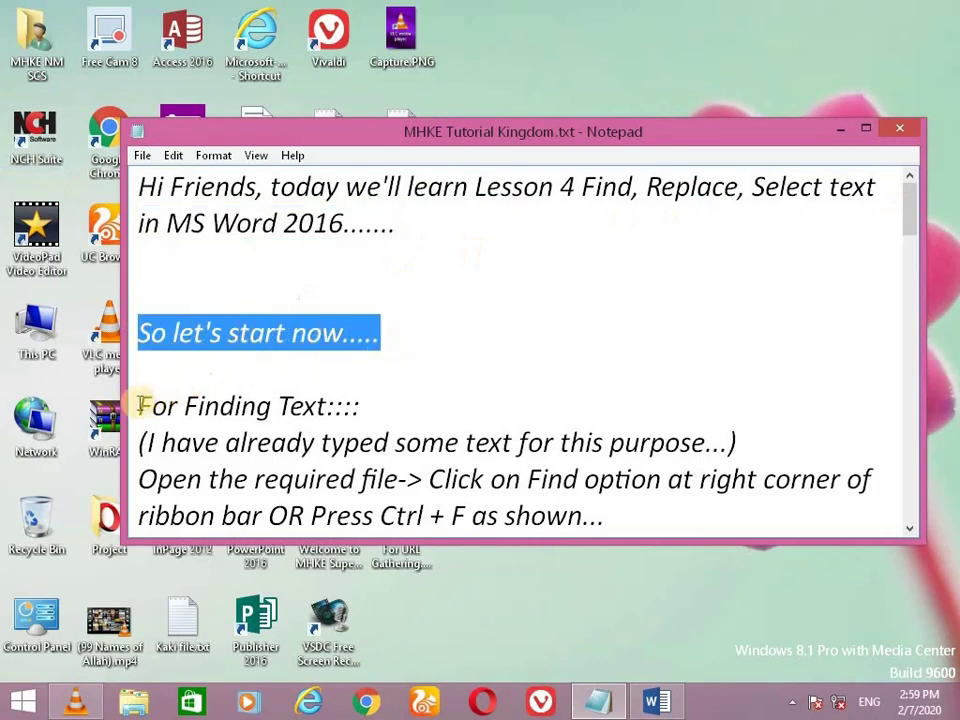
left_click_drag(140, 405, 362, 405)
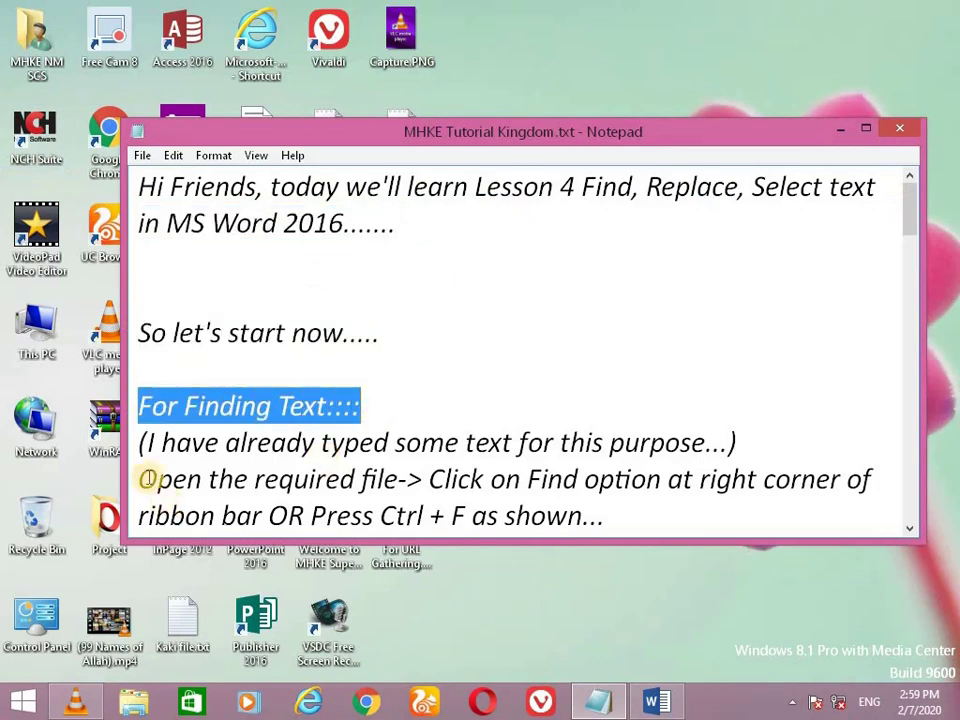
Highlight the already-typed-text note, then show Complete done file.docx at Poem No: 1
left_click_drag(138, 440, 764, 450)
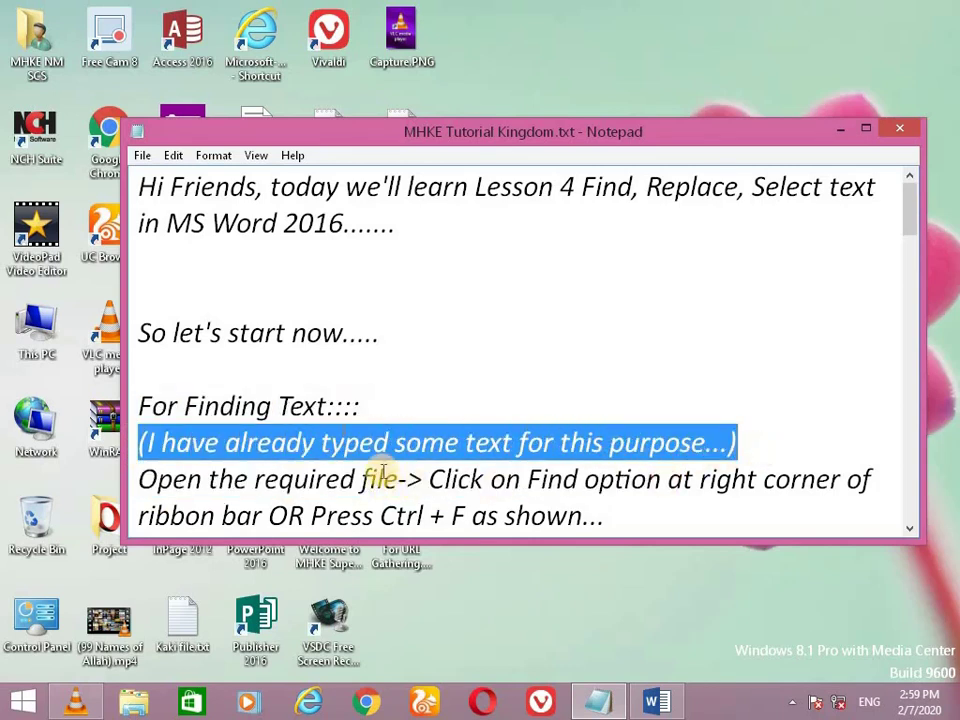
left_click(662, 704)
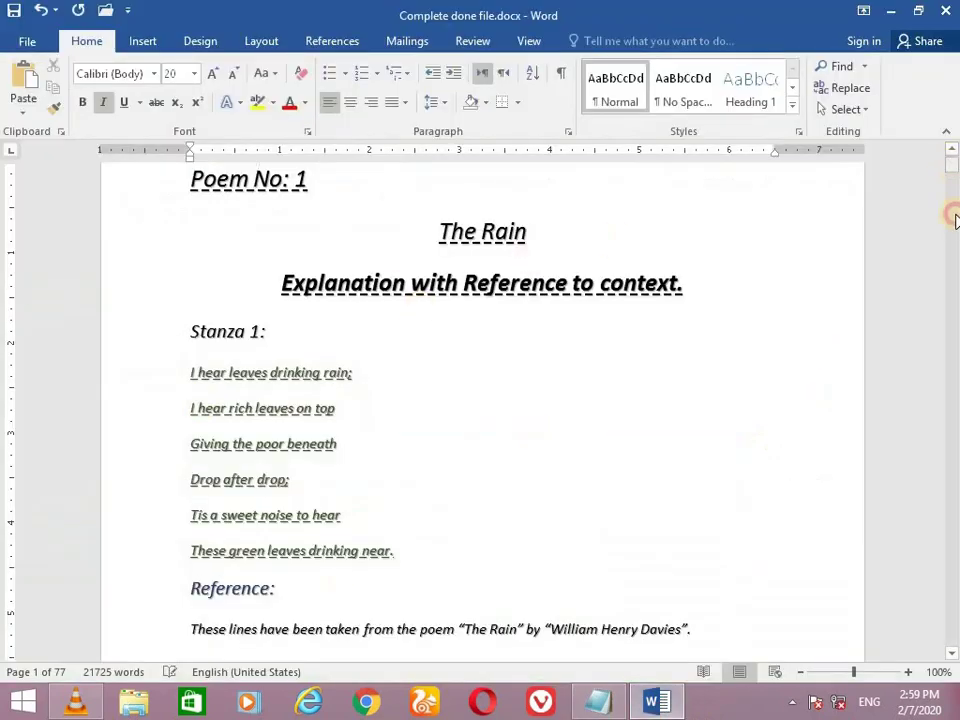
mouse_move(955, 220)
left_mouse_down()
mouse_move(955, 105)
mouse_move(890, 12)
left_mouse_up()
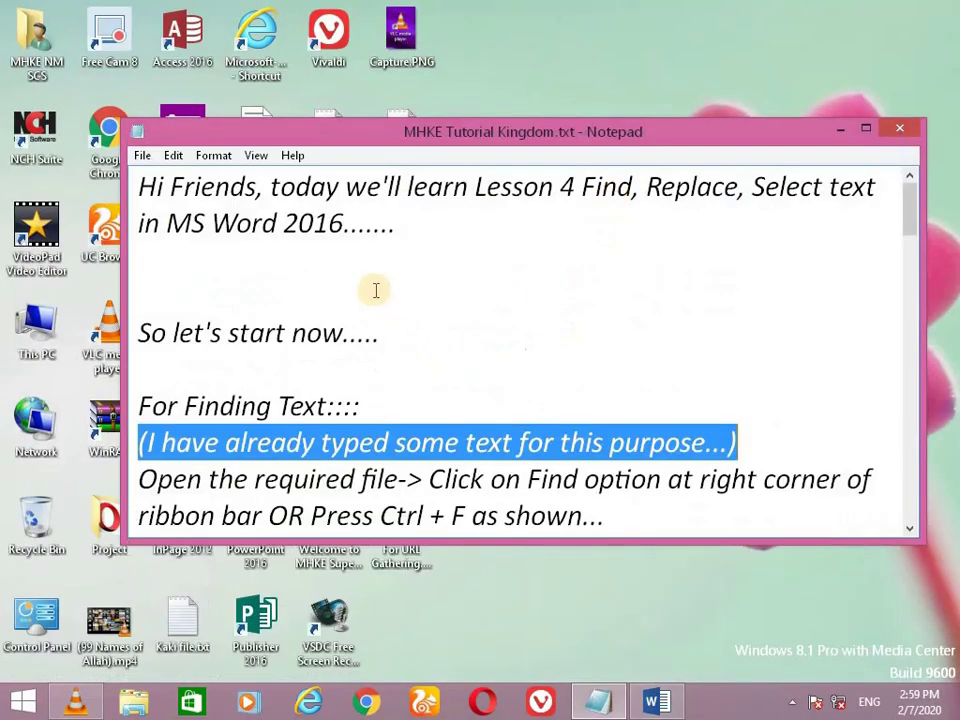
scroll(432, 287, "down", 1)
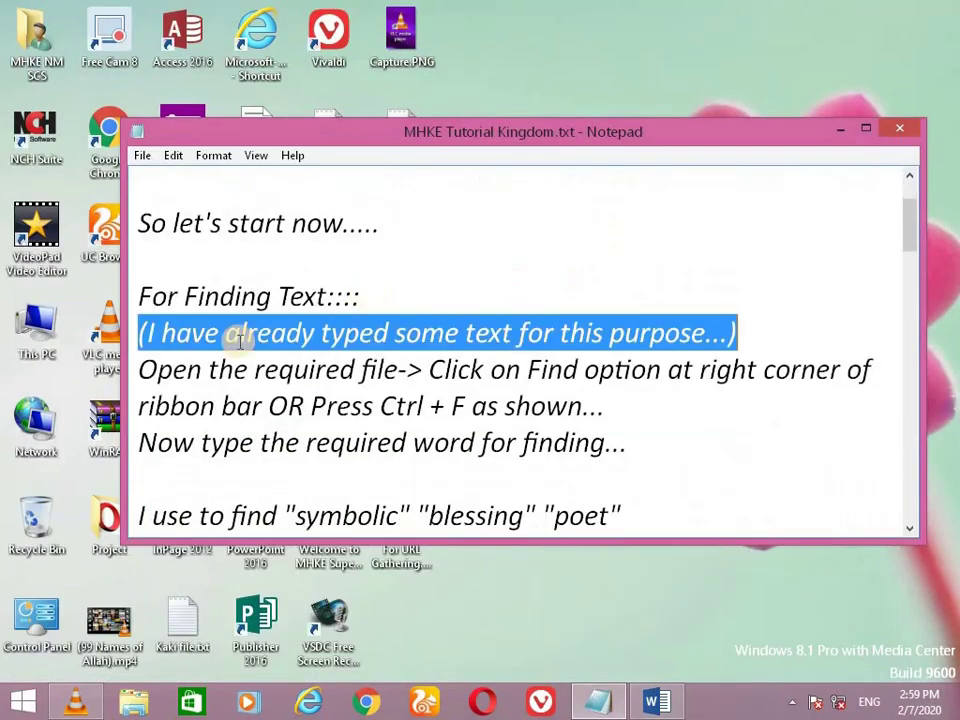
mouse_move(139, 370)
left_mouse_down()
mouse_move(644, 384)
mouse_move(870, 369)
left_mouse_up()
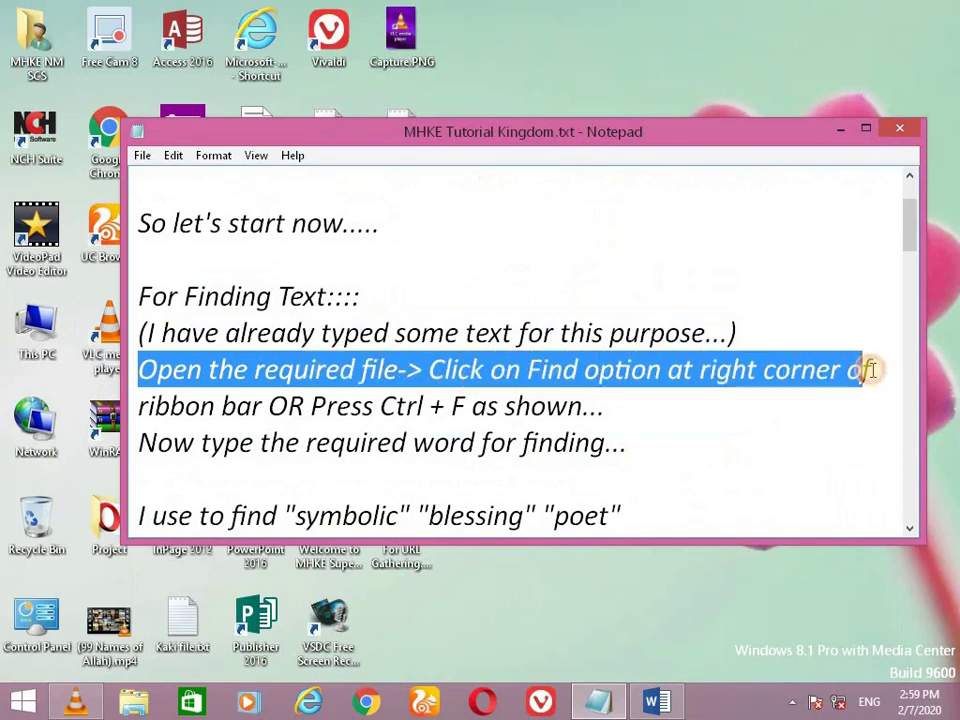
left_click_drag(146, 406, 613, 414)
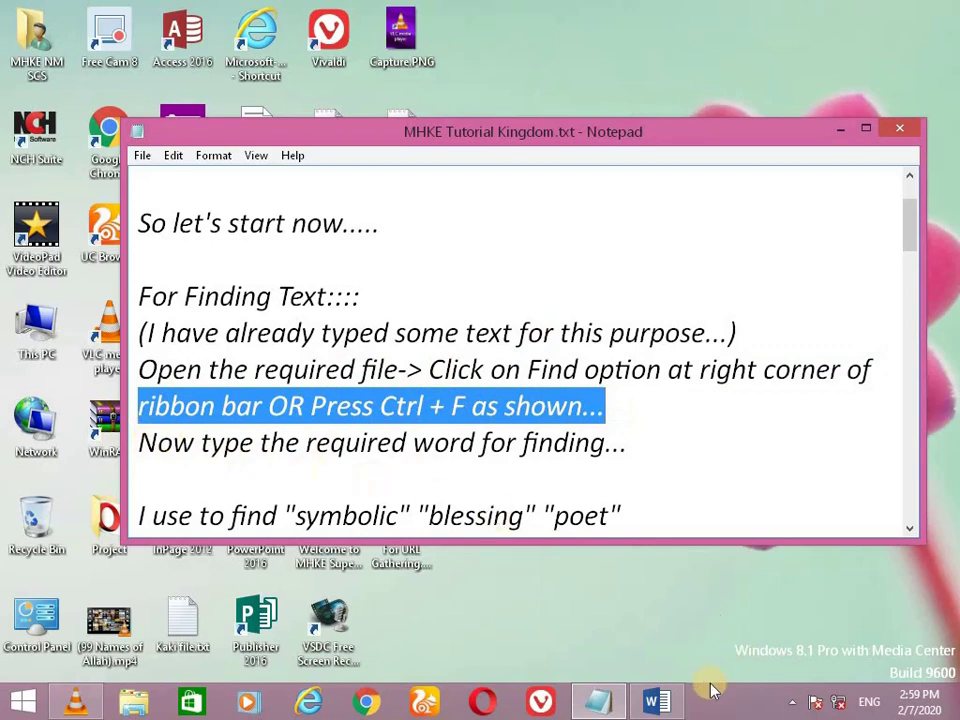
Open Word's Navigation search pane, close it, and reopen it with Ctrl+F
left_click(656, 702)
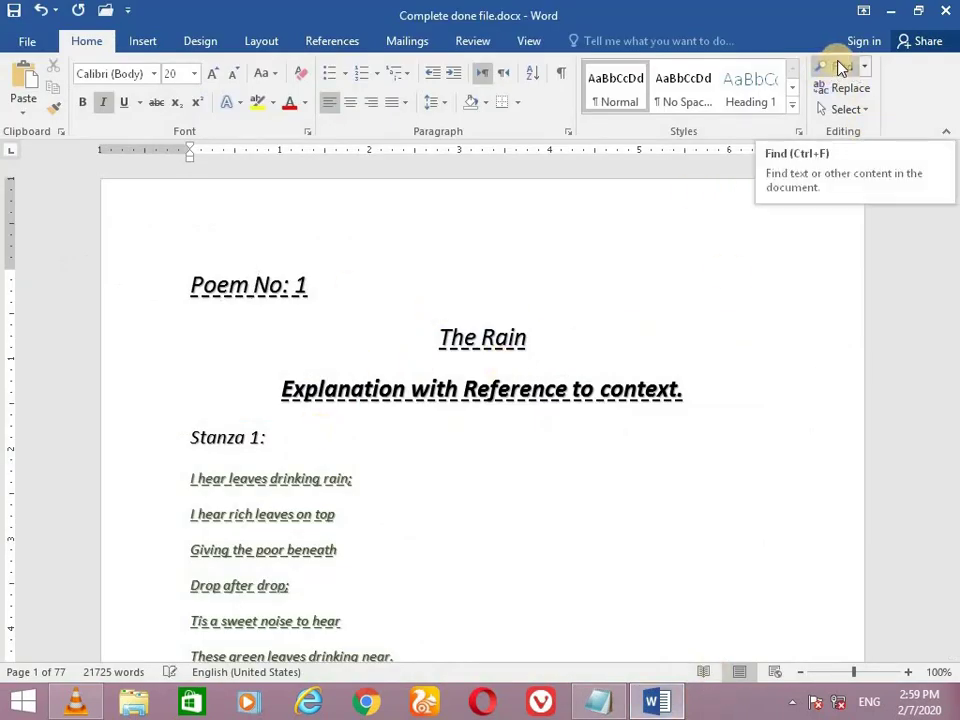
left_click(830, 64)
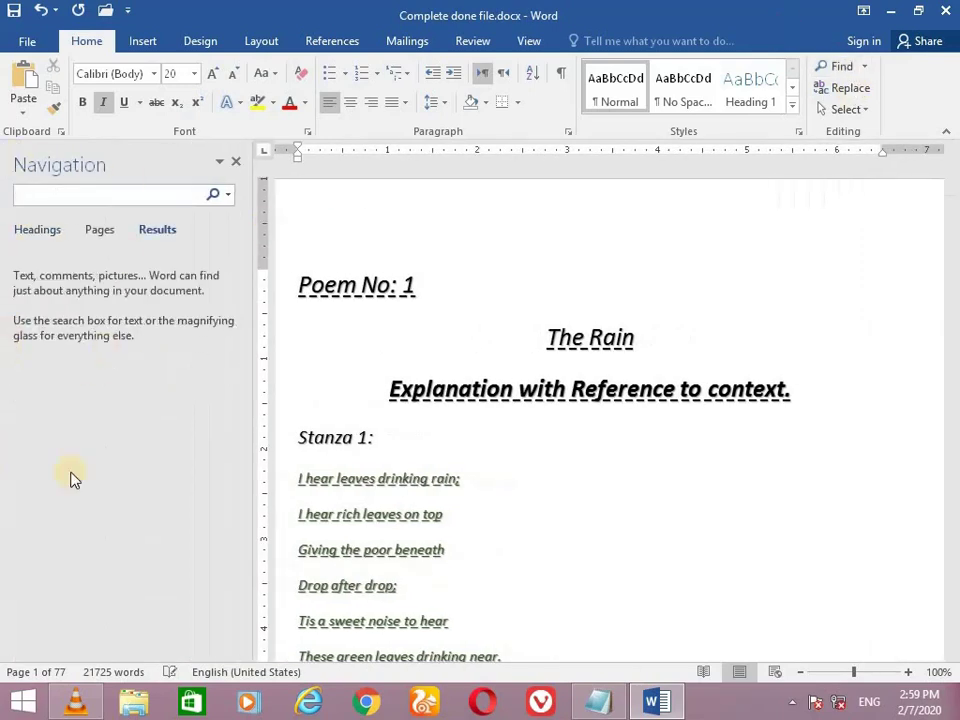
left_click(237, 163)
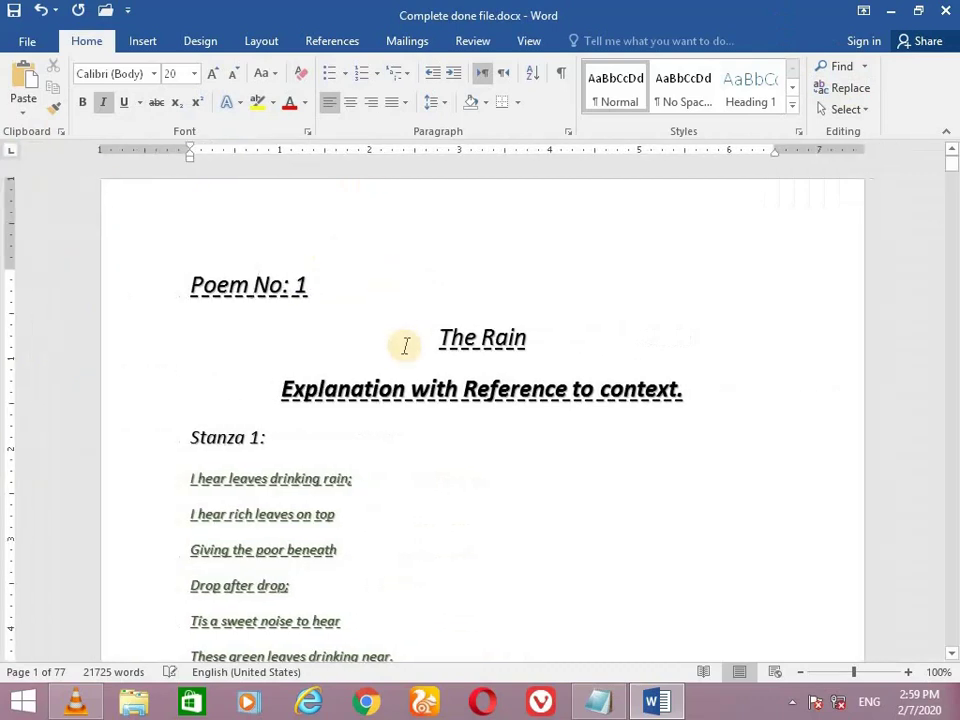
key("ctrl+f")
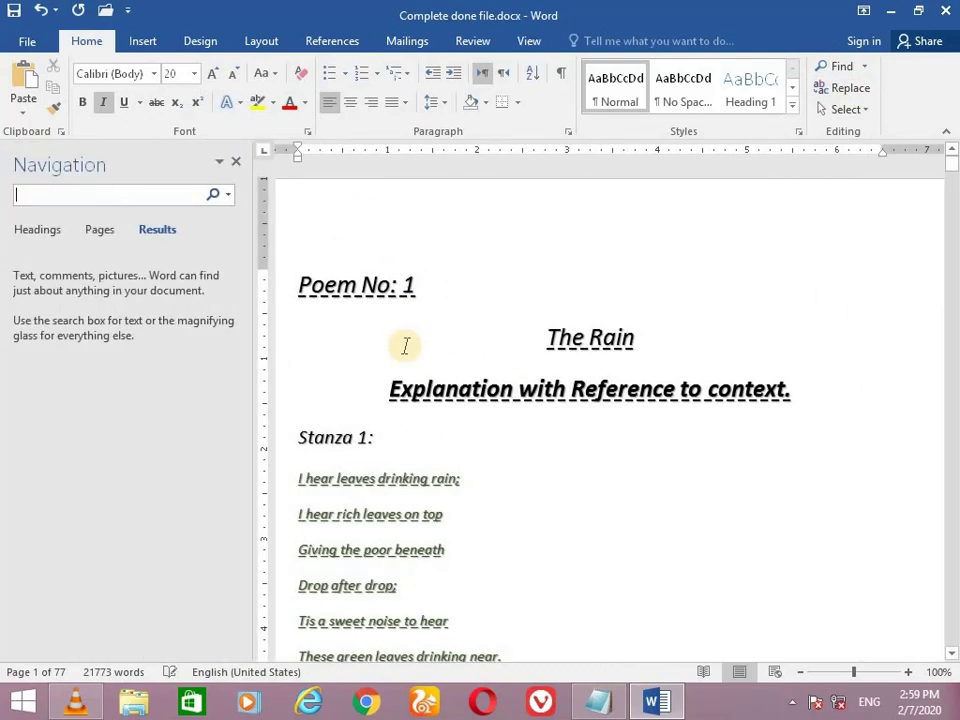
Highlight the notes' lines about typing the search word, then clear the highlight
left_click(600, 701)
left_click_drag(140, 443, 621, 447)
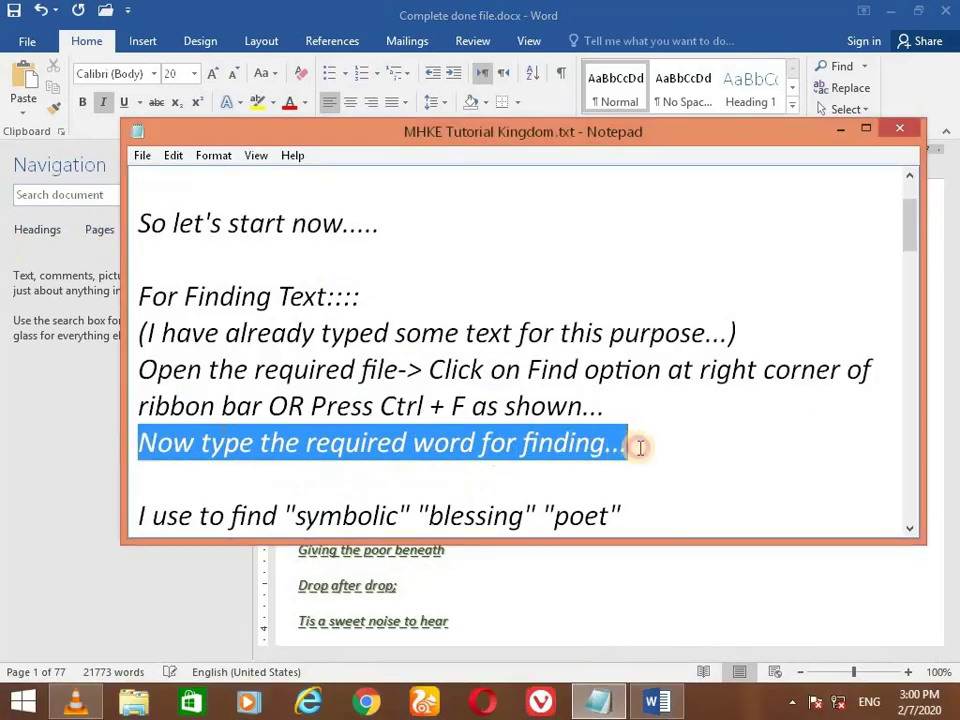
scroll(576, 390, "down", 1)
left_click_drag(669, 401, 137, 410)
left_click(140, 434)
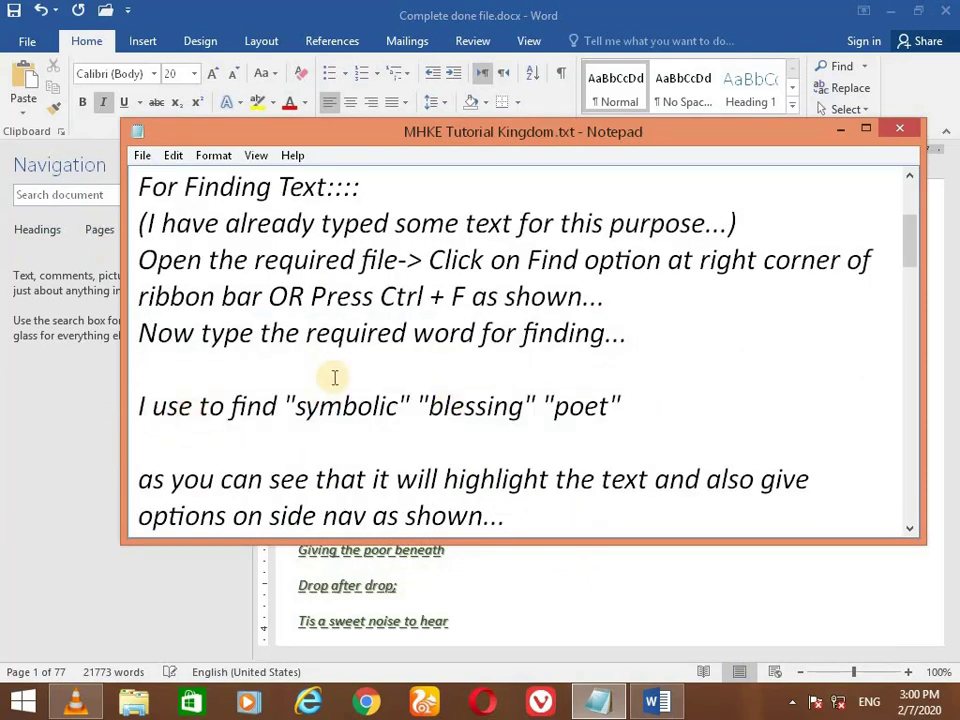
Search the document for 'symbolic' (6 results), then highlight the notes' sentence about highlighted results
left_click(53, 195)
type("sy")
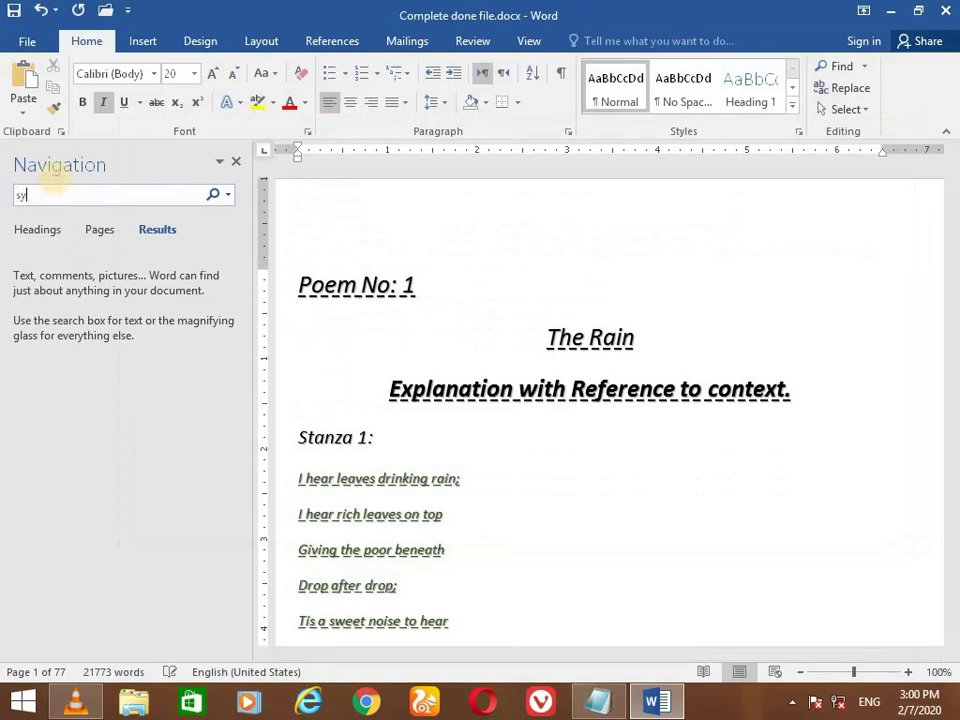
type("mbolic")
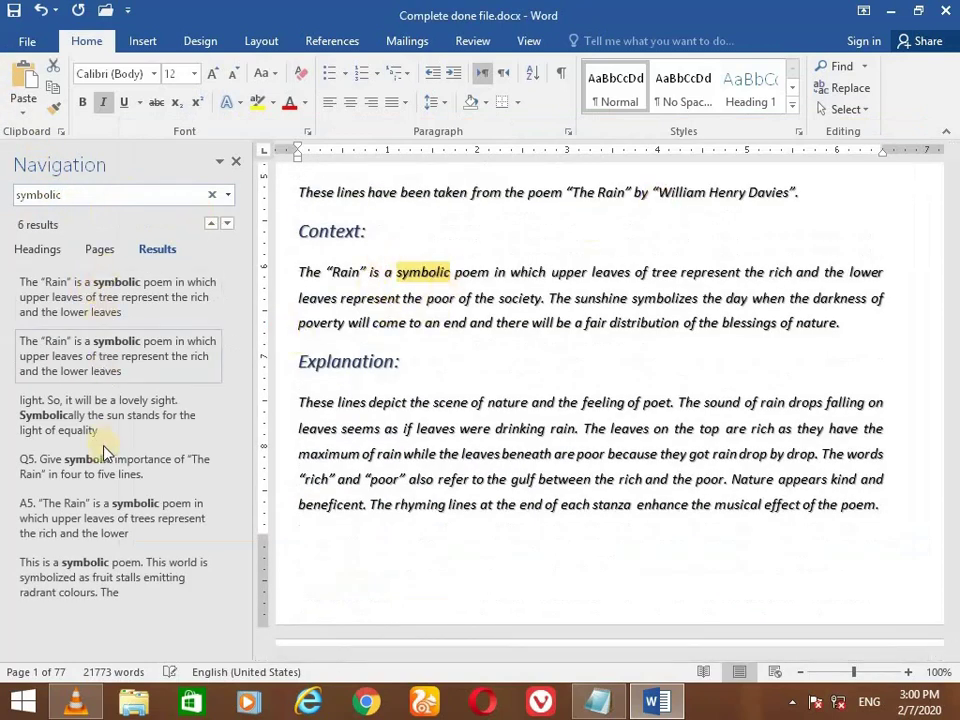
left_click(597, 701)
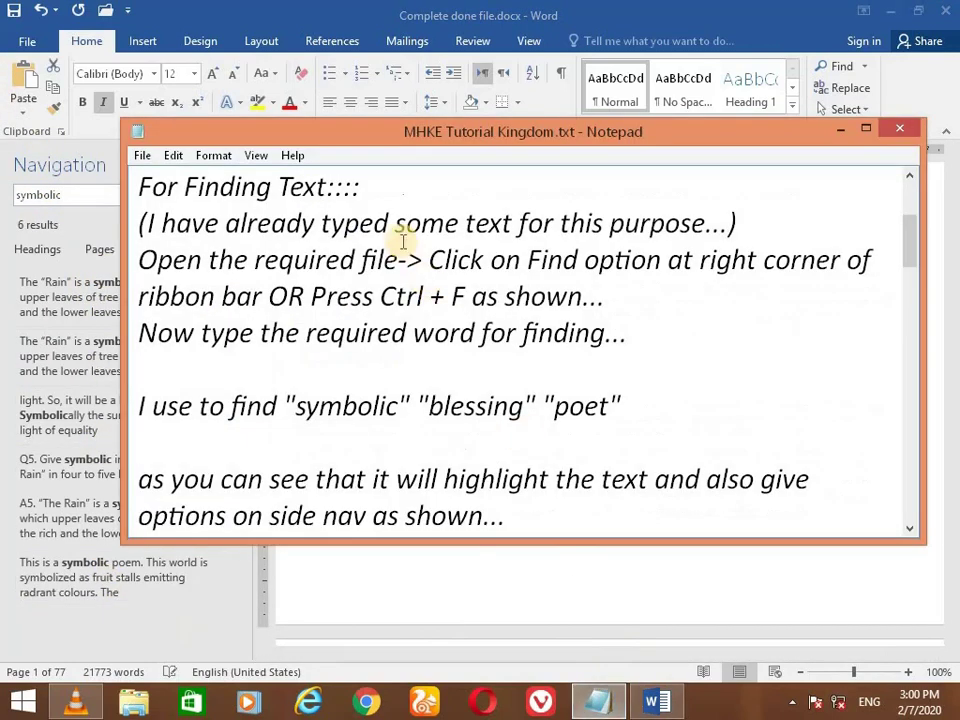
scroll(161, 362, "down", 1)
left_click_drag(141, 371, 796, 368)
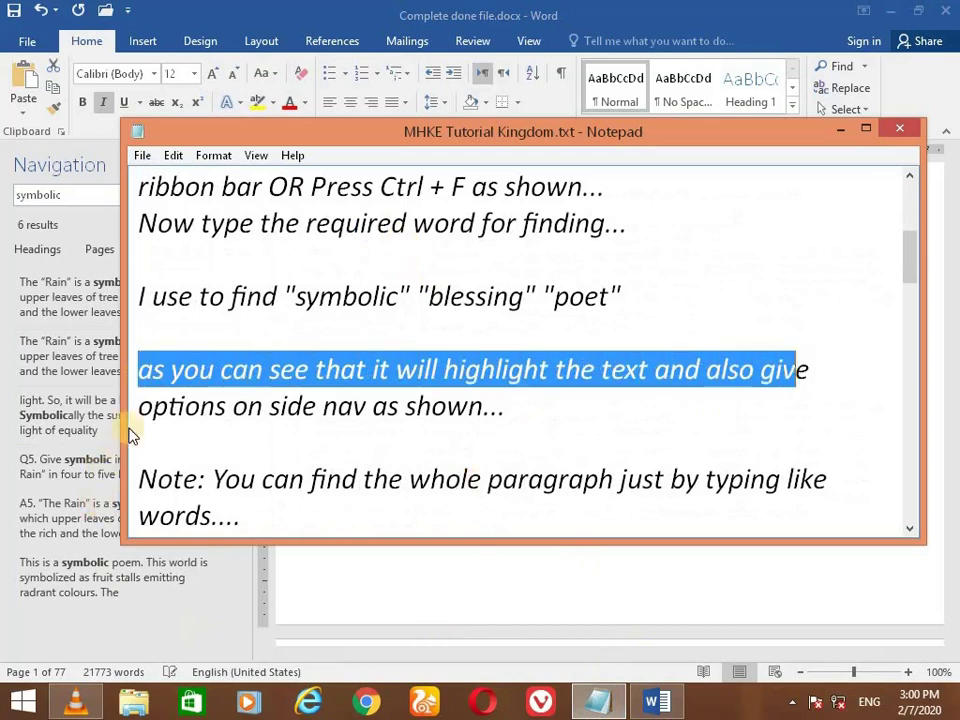
left_click_drag(143, 406, 506, 409)
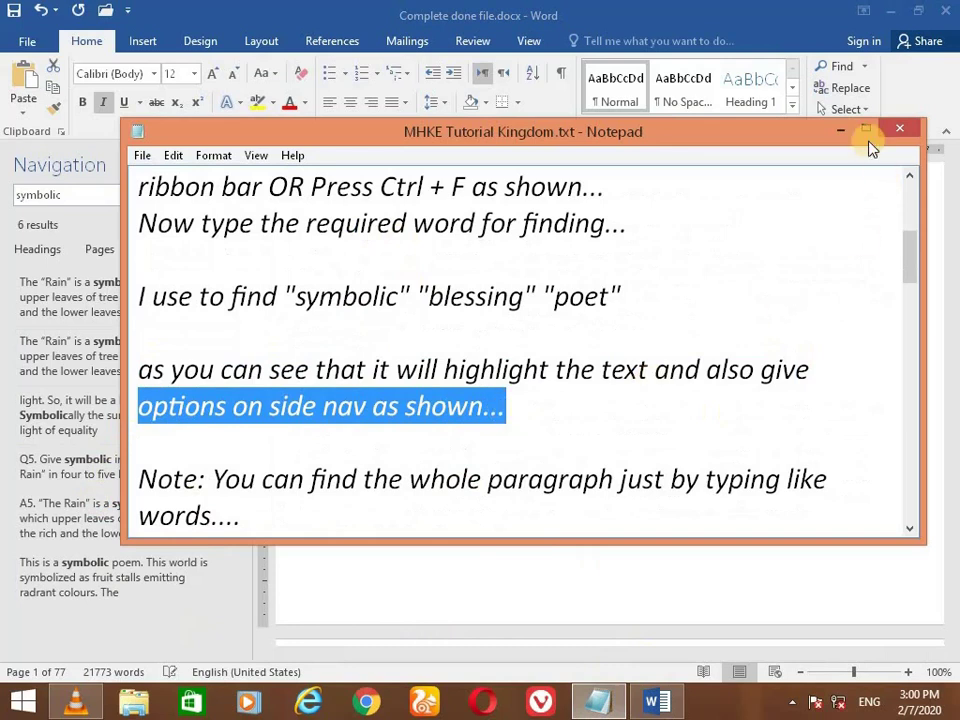
Jump through all six 'symbolic' results, ending on the last match on page 25
left_click(848, 128)
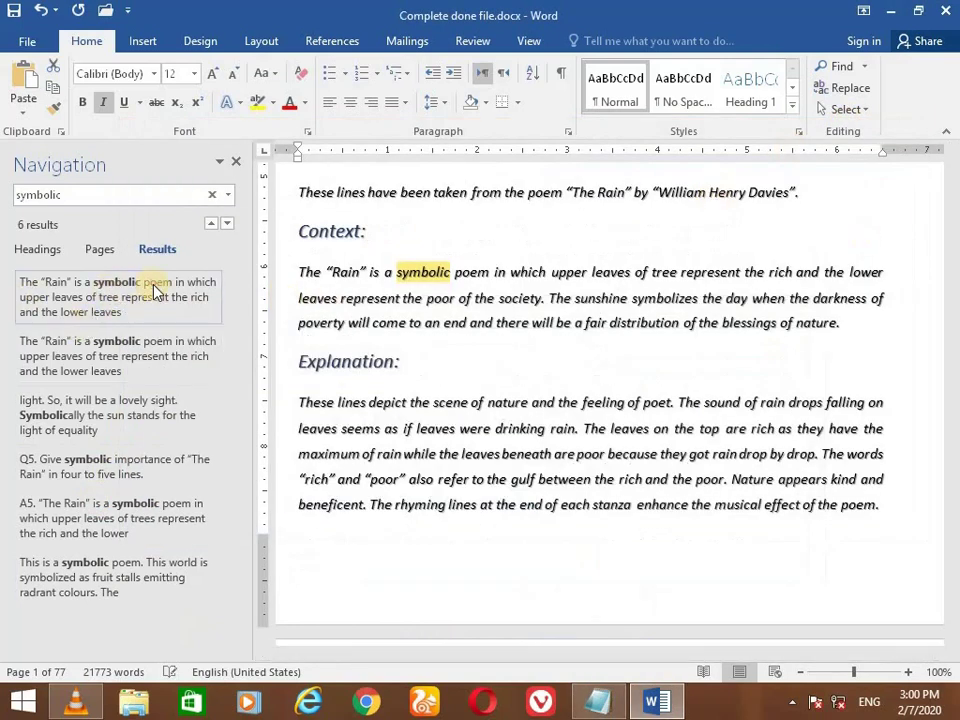
left_click(163, 307)
left_click(134, 362)
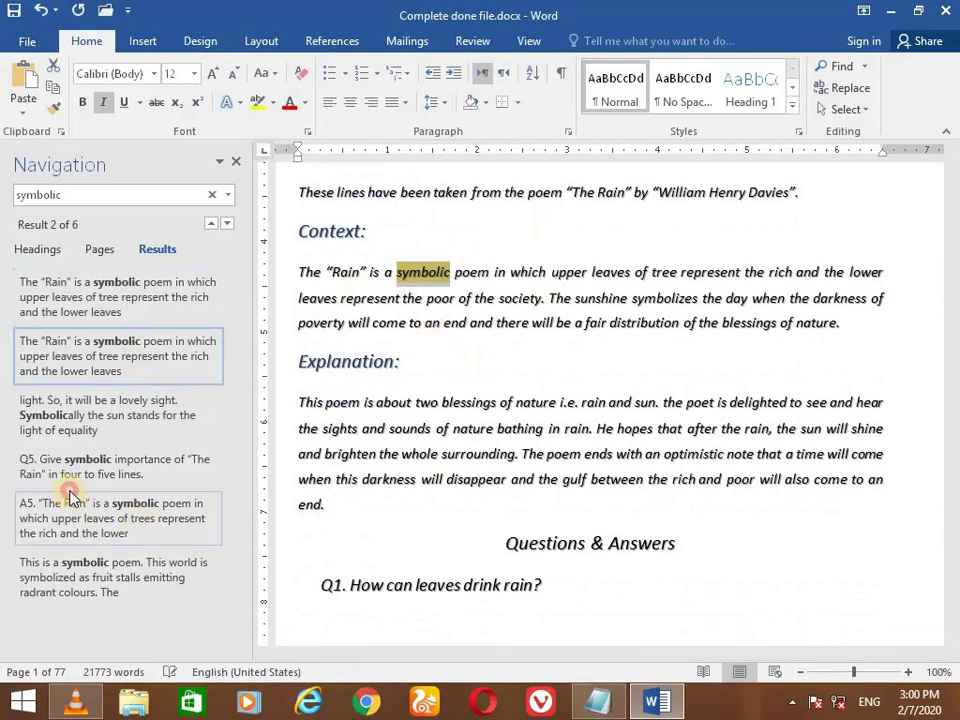
left_click(75, 505)
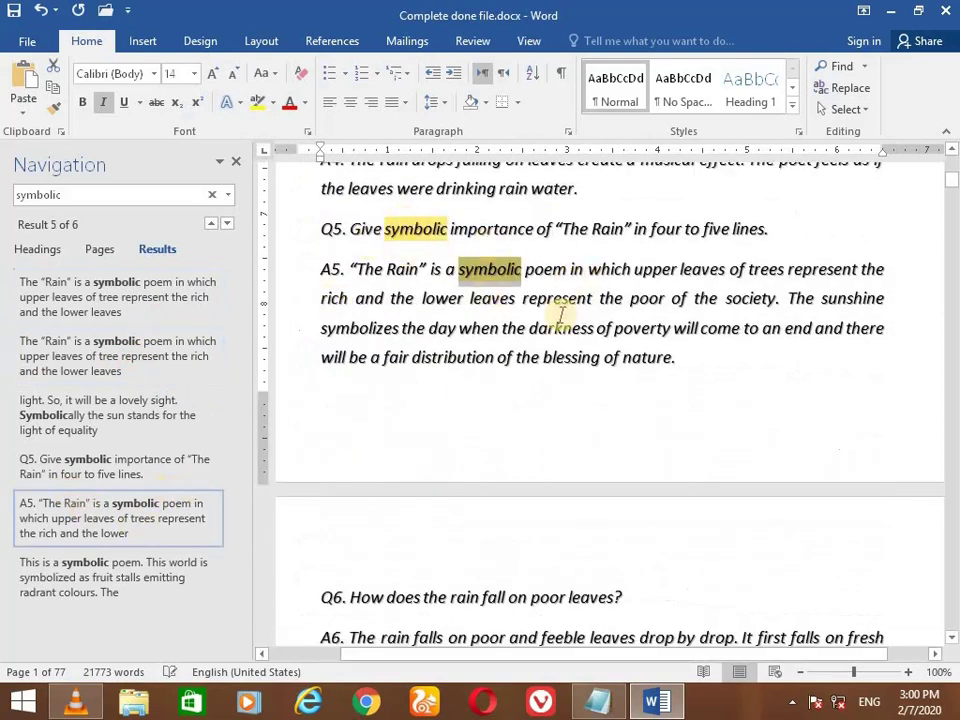
left_click(82, 472)
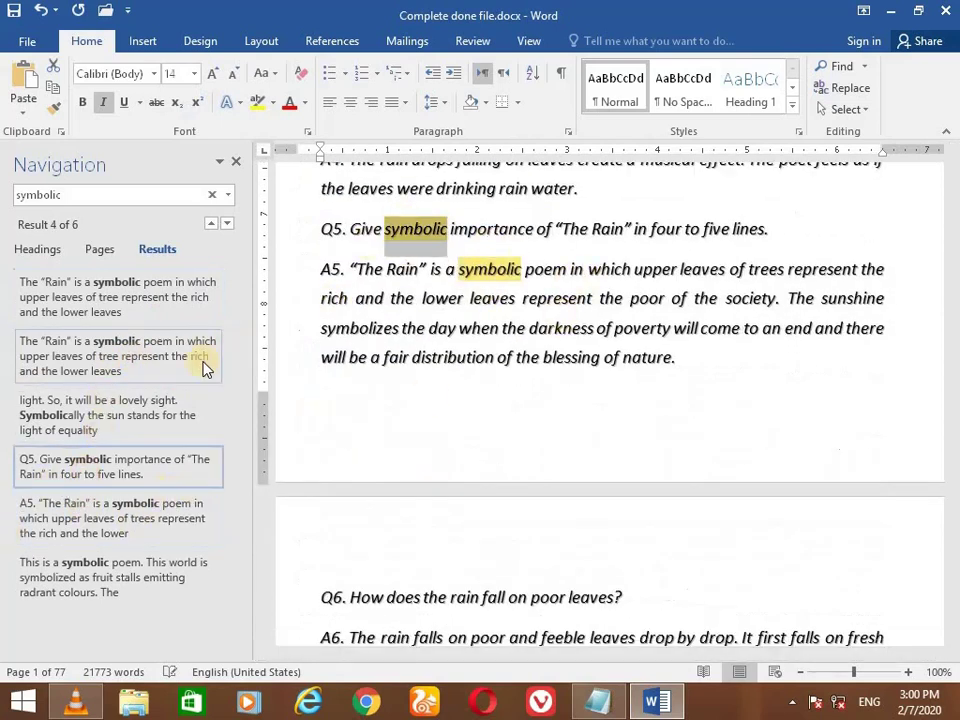
left_click(100, 432)
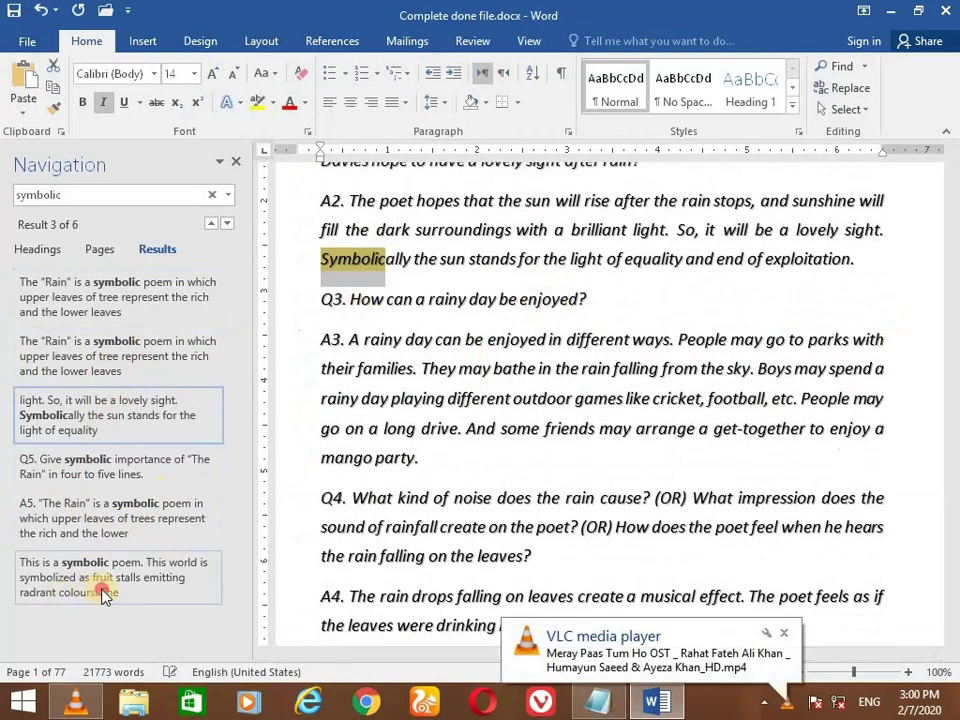
left_click(100, 590)
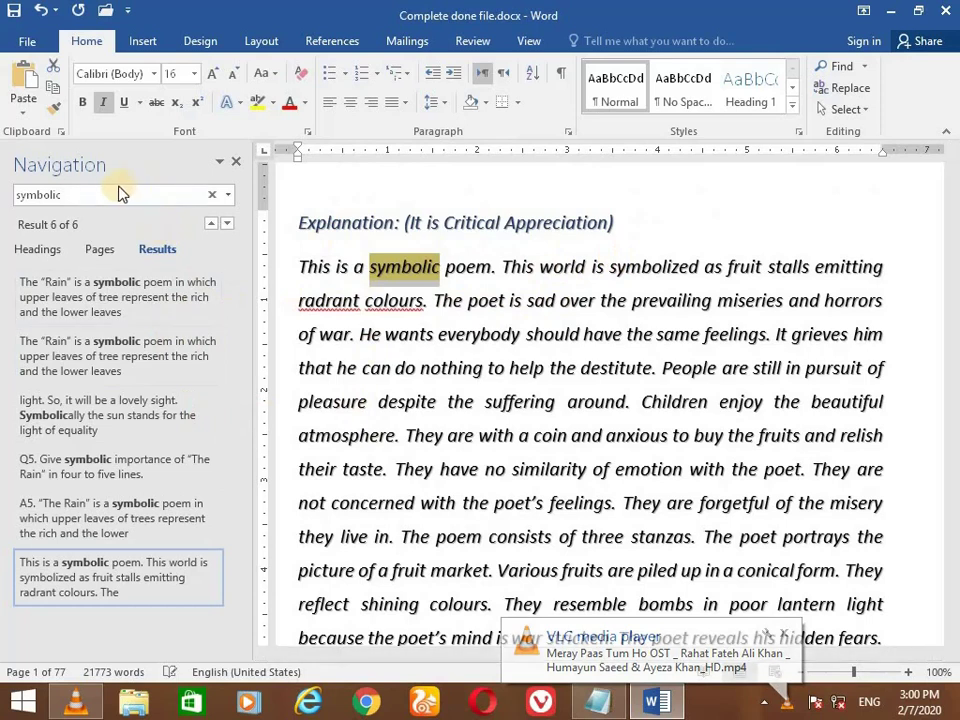
Dismiss the media notification and select the word 'blessing' in the notes
left_click(598, 702)
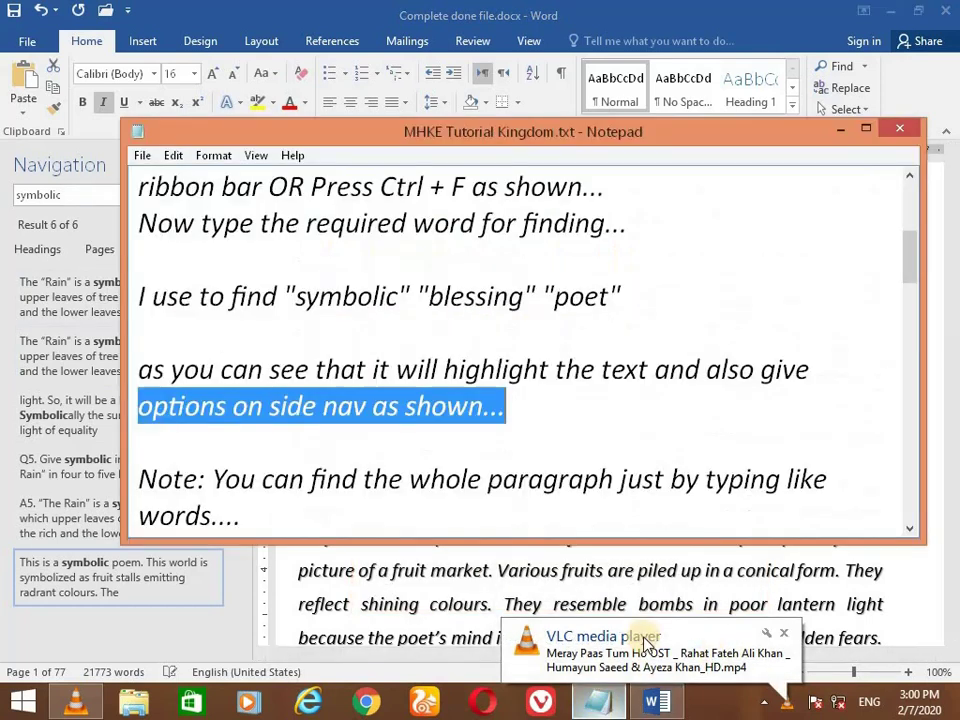
left_click(784, 634)
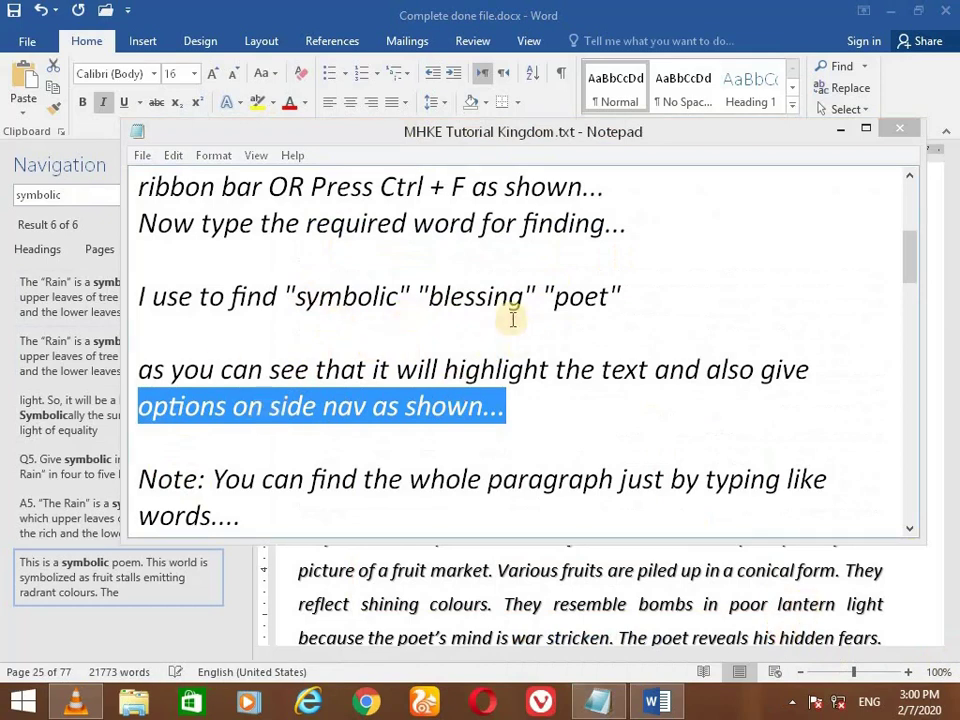
left_click(521, 311)
double_click(500, 302)
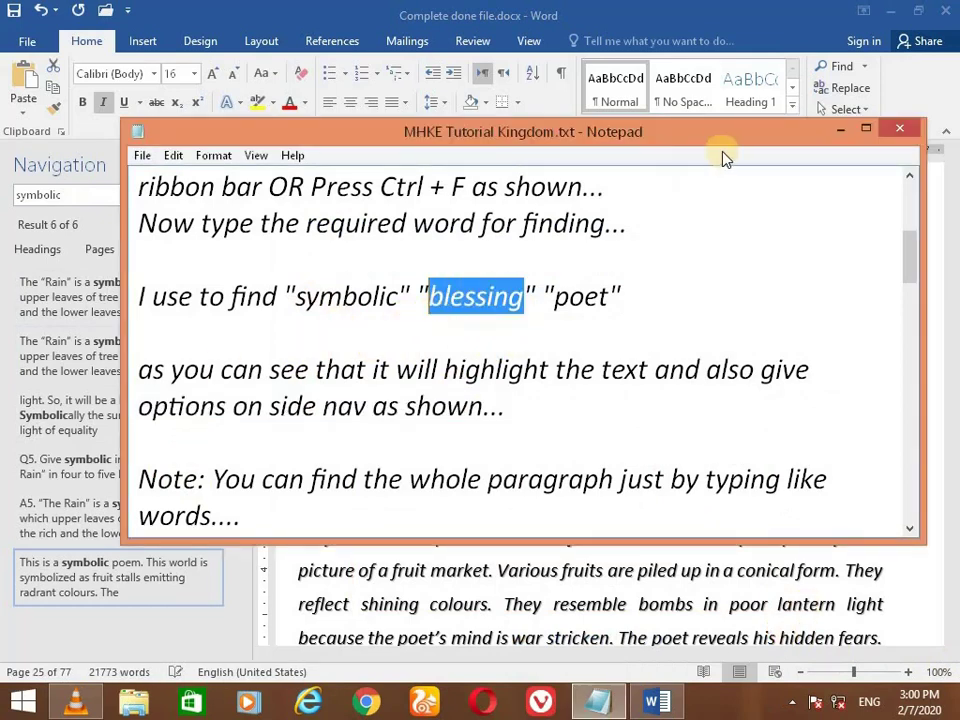
left_click(840, 129)
Search for 'blessing' and jump to its last, Ramadan and Context-paragraph matches
left_click(111, 193)
type("blessing")
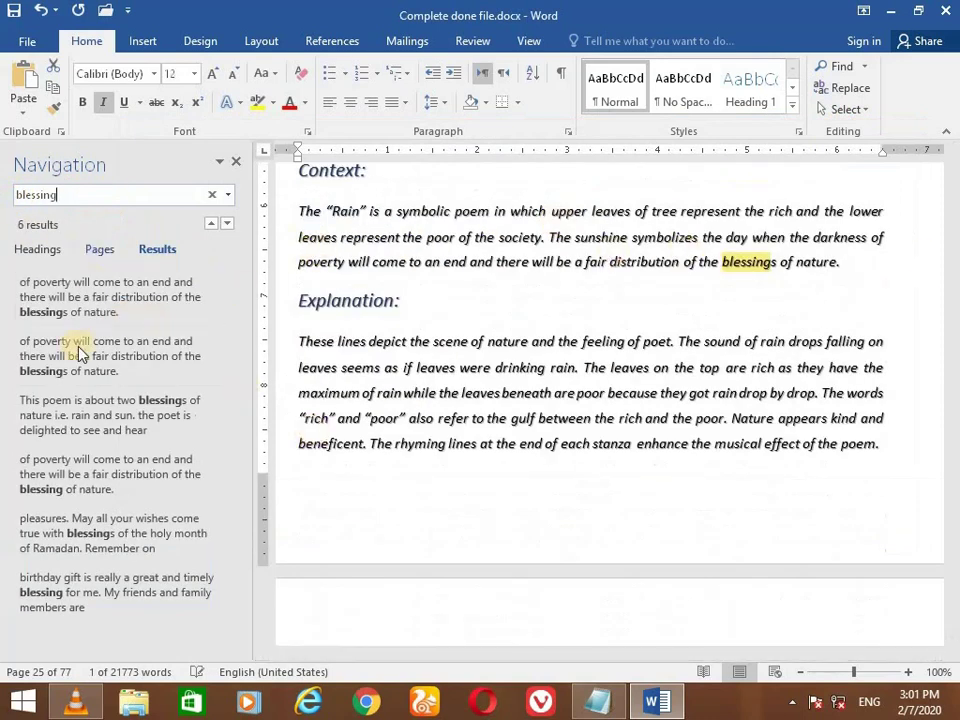
left_click(125, 598)
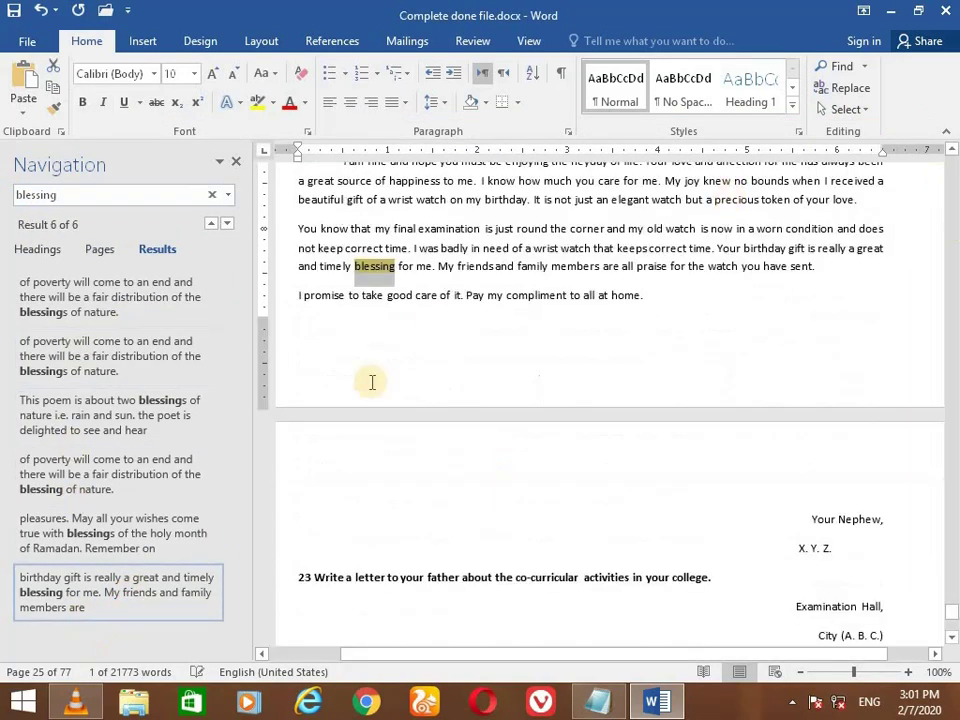
left_click(90, 590)
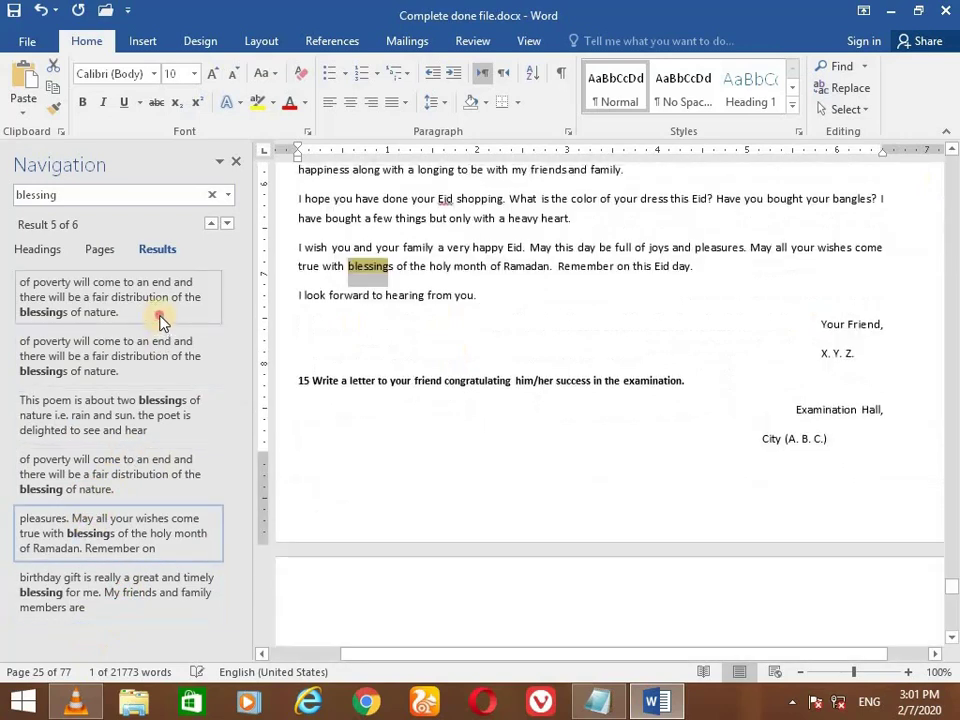
left_click(139, 364)
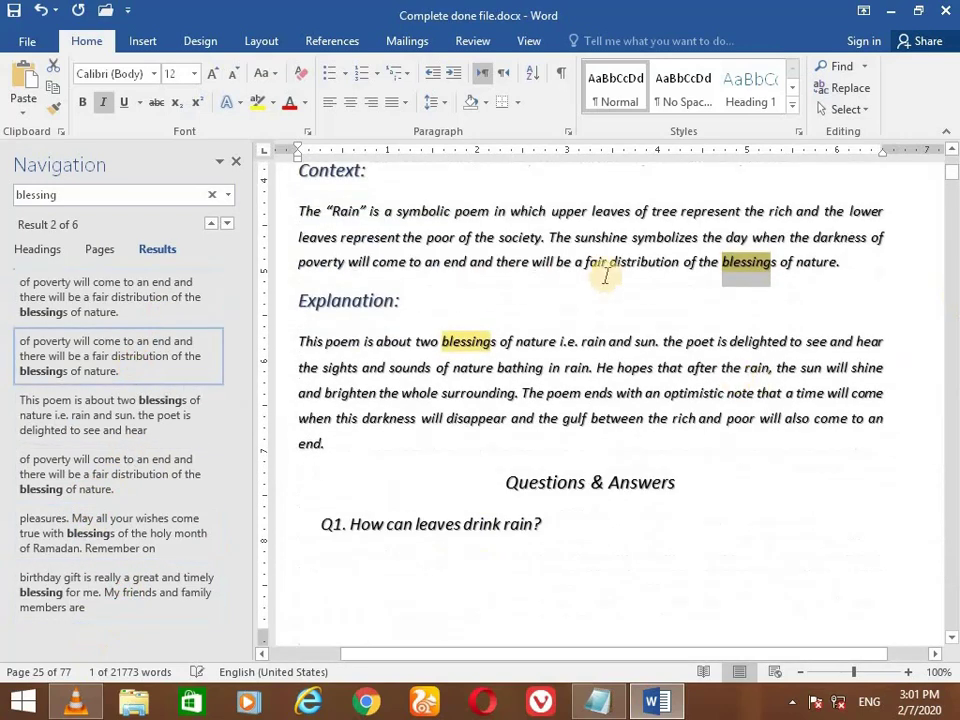
Select the Context sentence ending 'blessings of nature', then select 'poet' in the notes
left_click_drag(372, 344, 826, 345)
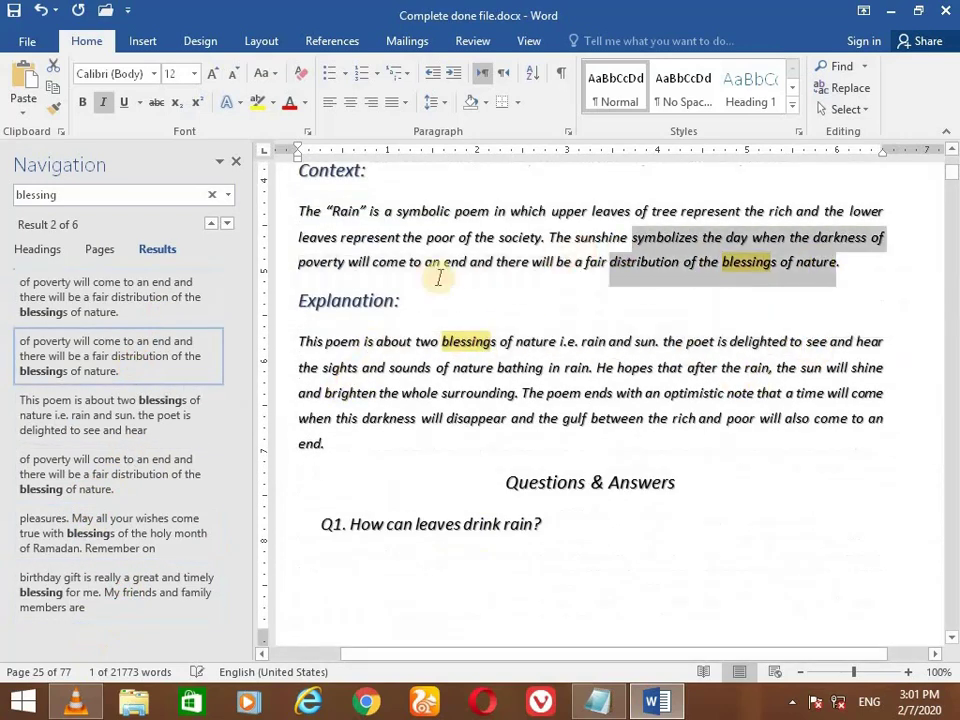
left_click_drag(838, 262, 575, 262)
left_click(598, 703)
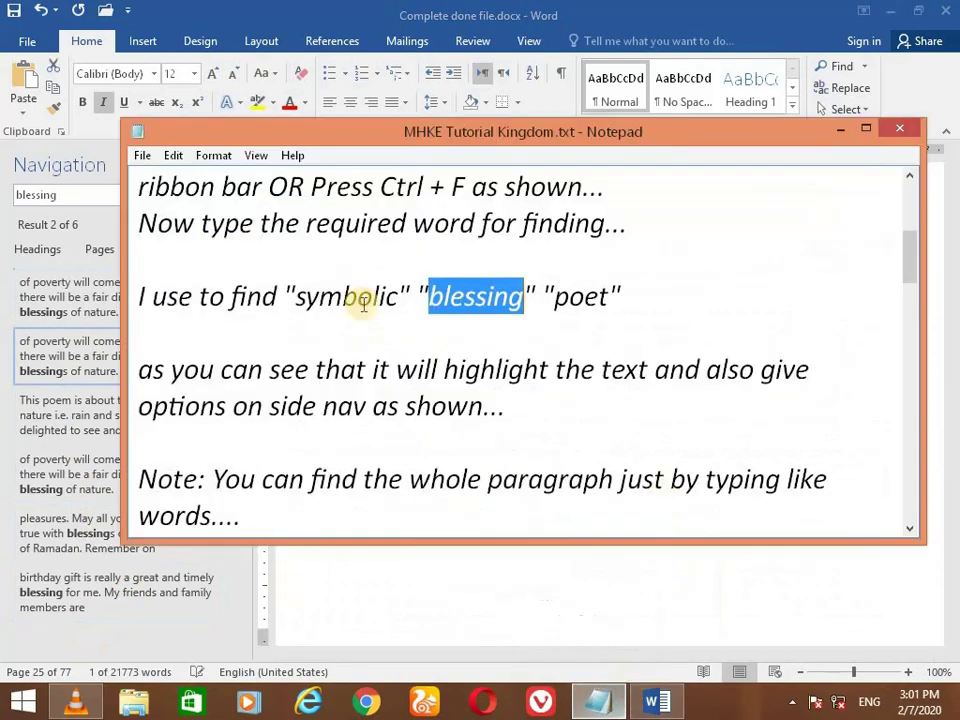
left_click_drag(609, 296, 553, 297)
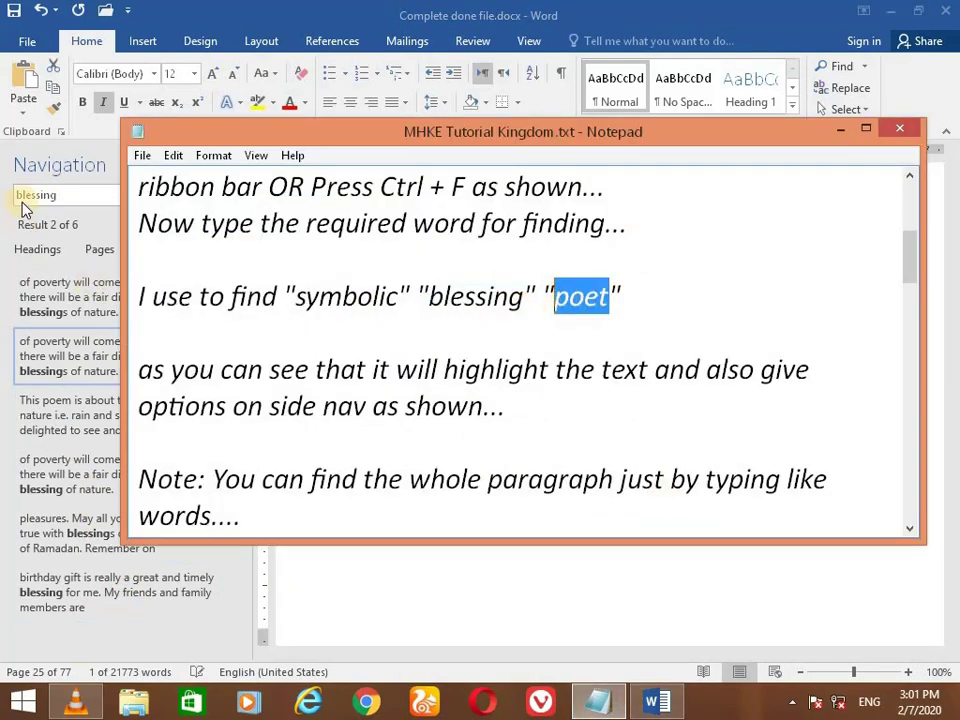
left_click(62, 197)
type("poet")
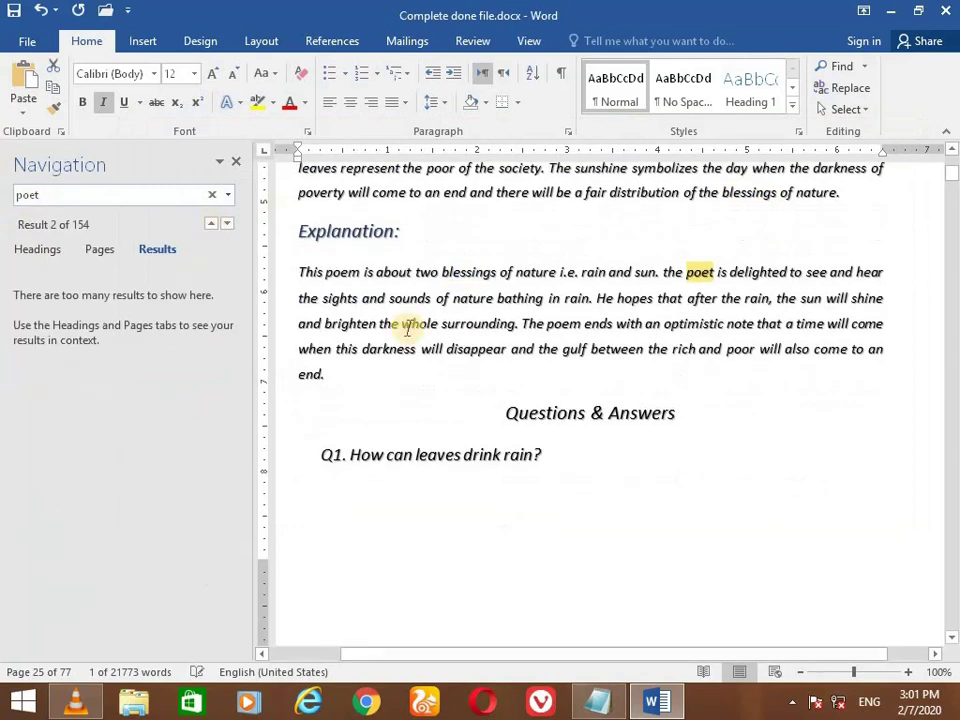
Select the opening words of the Explanation paragraph around the highlighted 'poet' match
left_click_drag(840, 272, 402, 322)
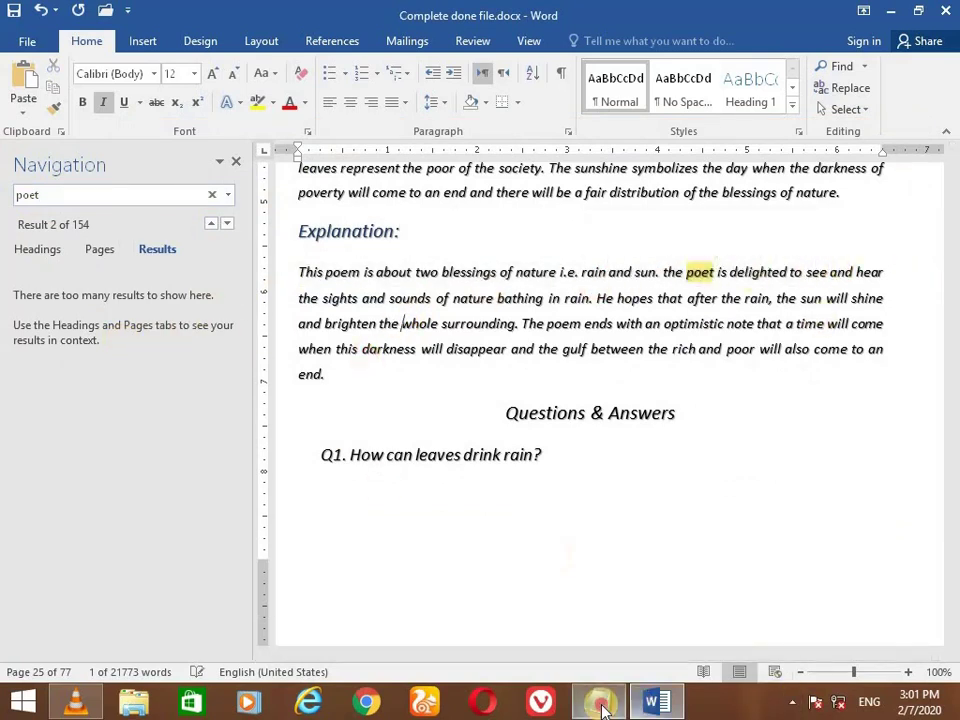
left_click(600, 702)
scroll(148, 360, "down", 1)
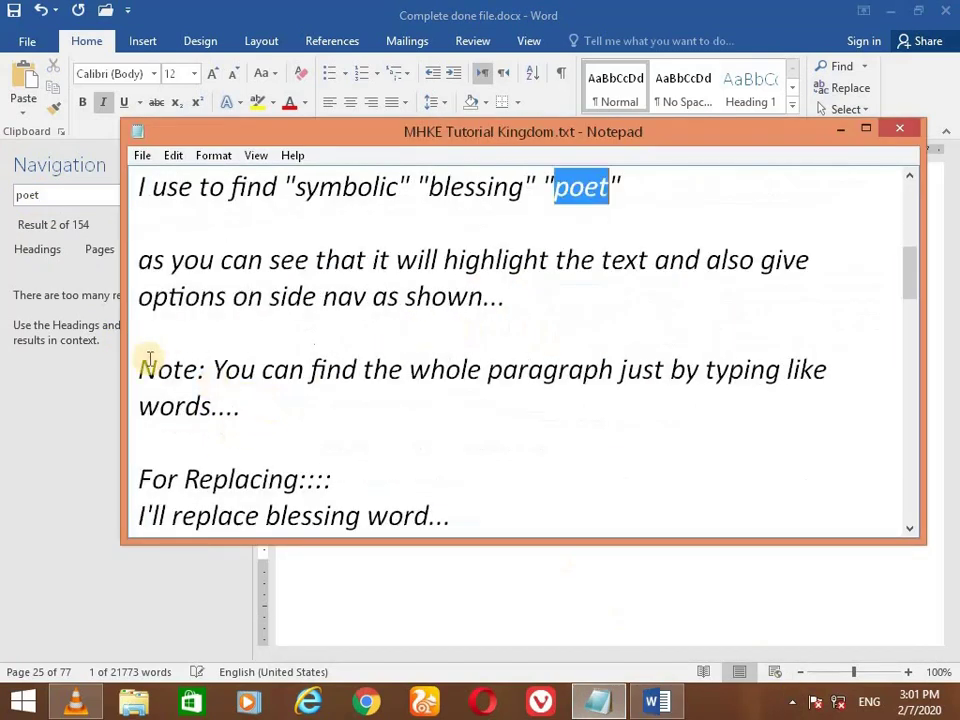
left_click_drag(132, 369, 785, 397)
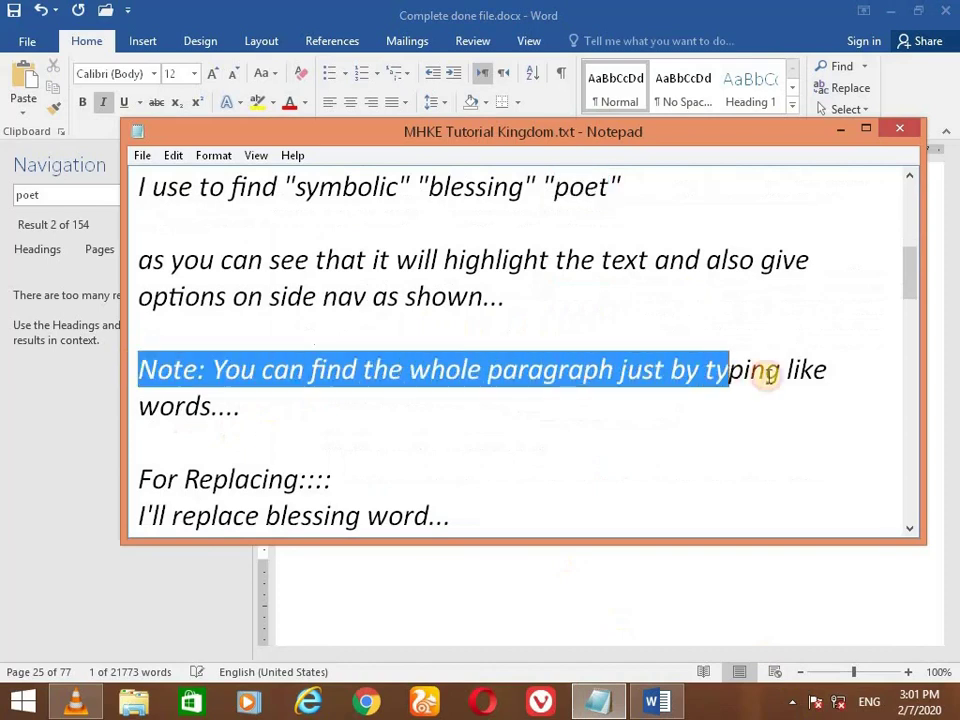
left_click_drag(141, 405, 257, 420)
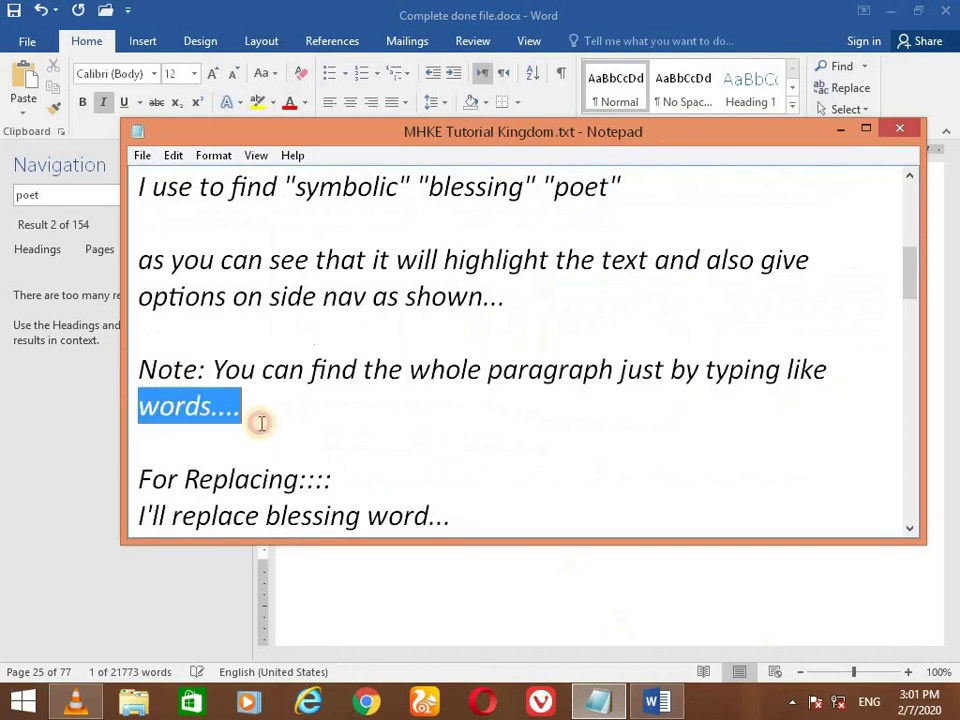
left_click(836, 128)
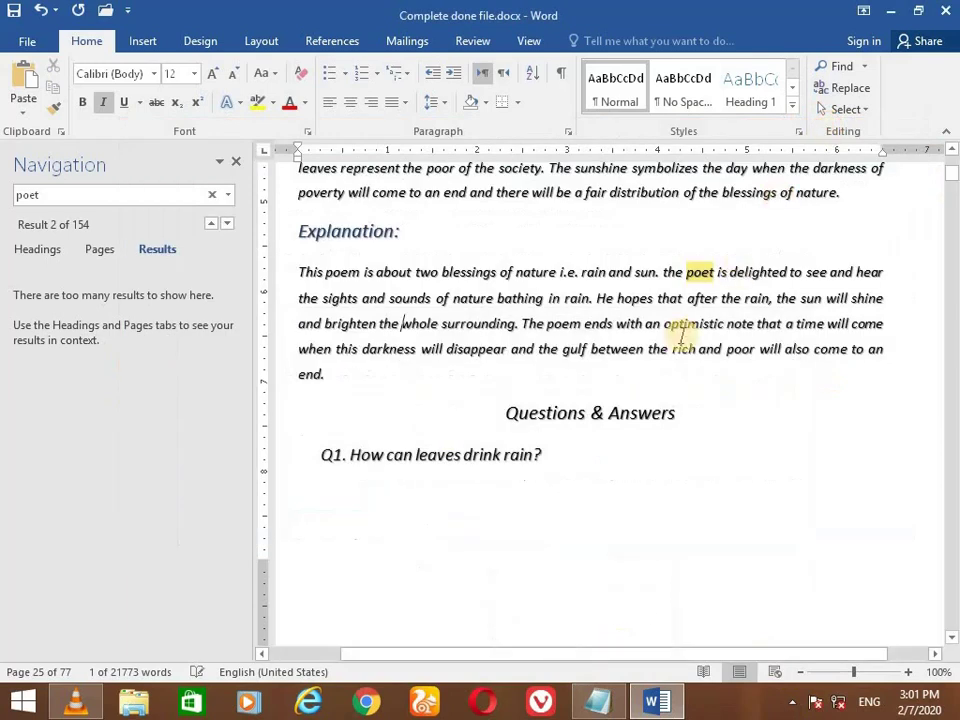
Copy the Explanation passage from 'and sounds' to 'and brighten'
mouse_move(747, 300)
left_mouse_down()
mouse_move(376, 323)
mouse_move(370, 303)
left_mouse_up()
right_click(370, 303)
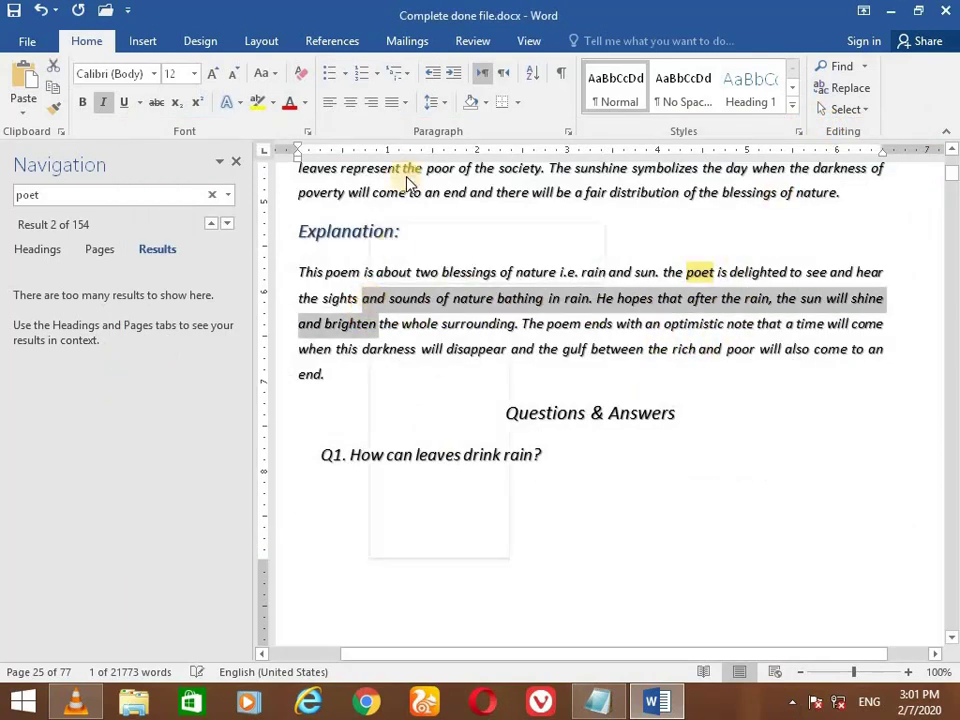
left_click(418, 331)
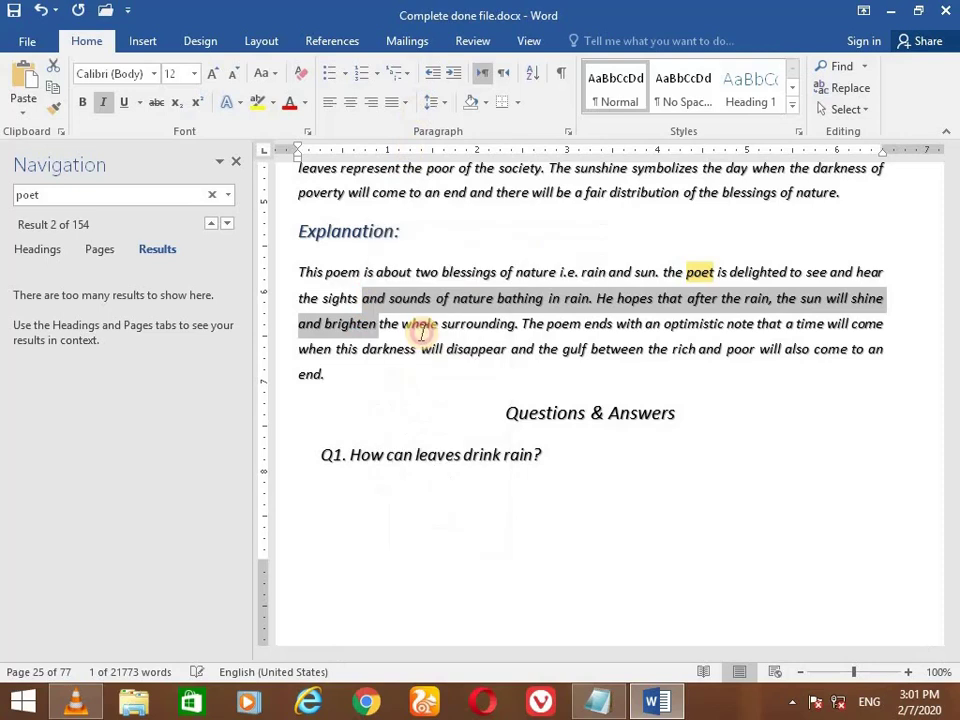
Paste it as the search term, trimming two characters so 'and sounds of nature bathing in rain' finds 1 result
left_click(48, 193)
left_click(44, 196)
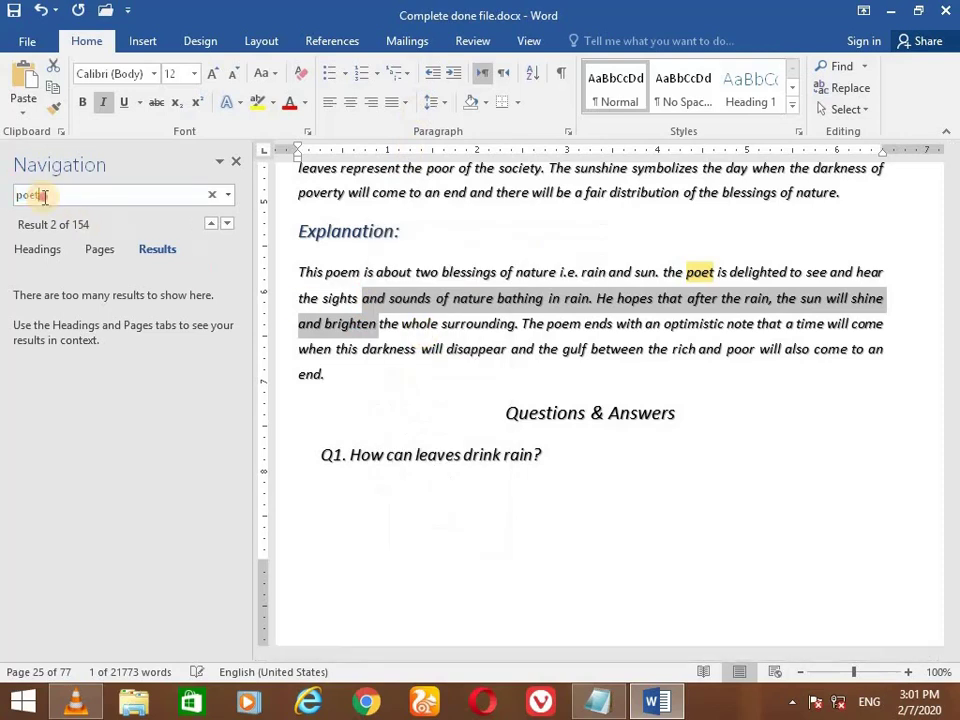
right_click(22, 193)
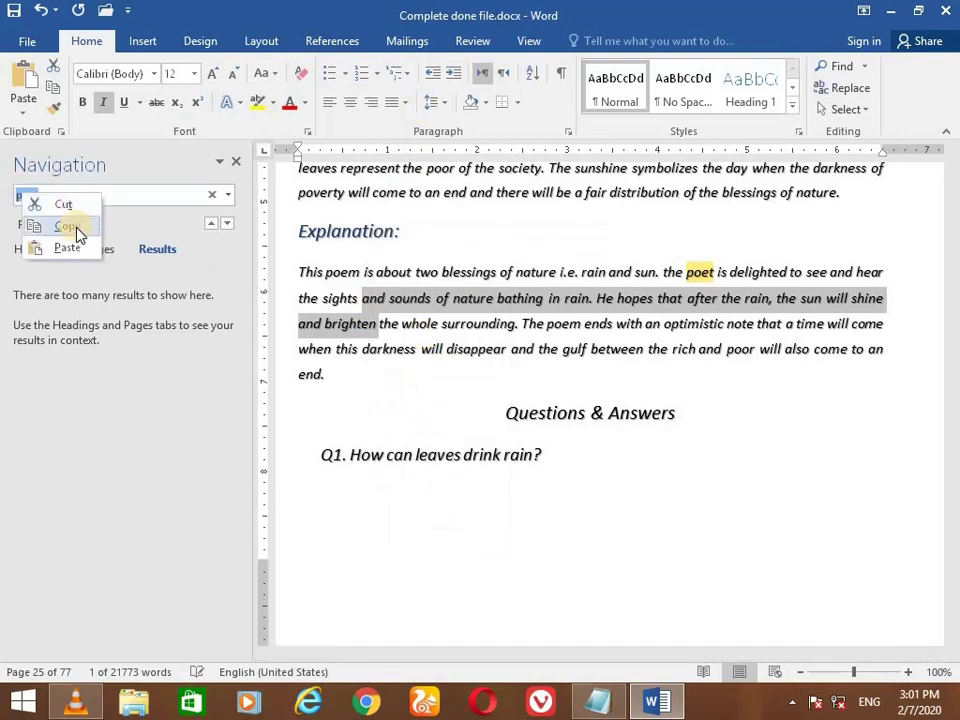
left_click(79, 244)
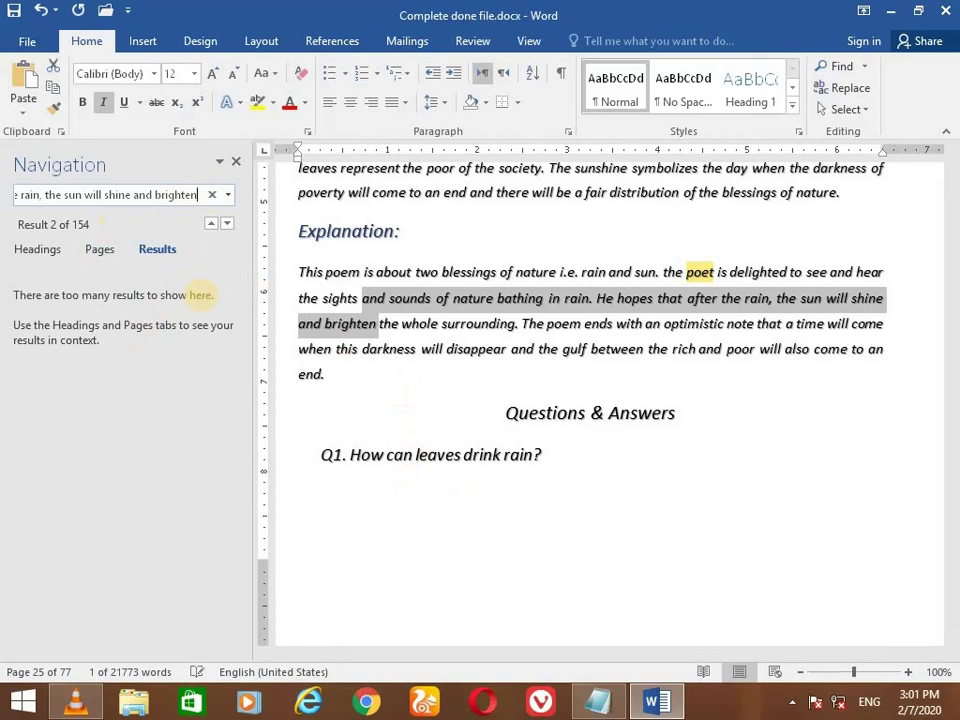
key("BackSpace")
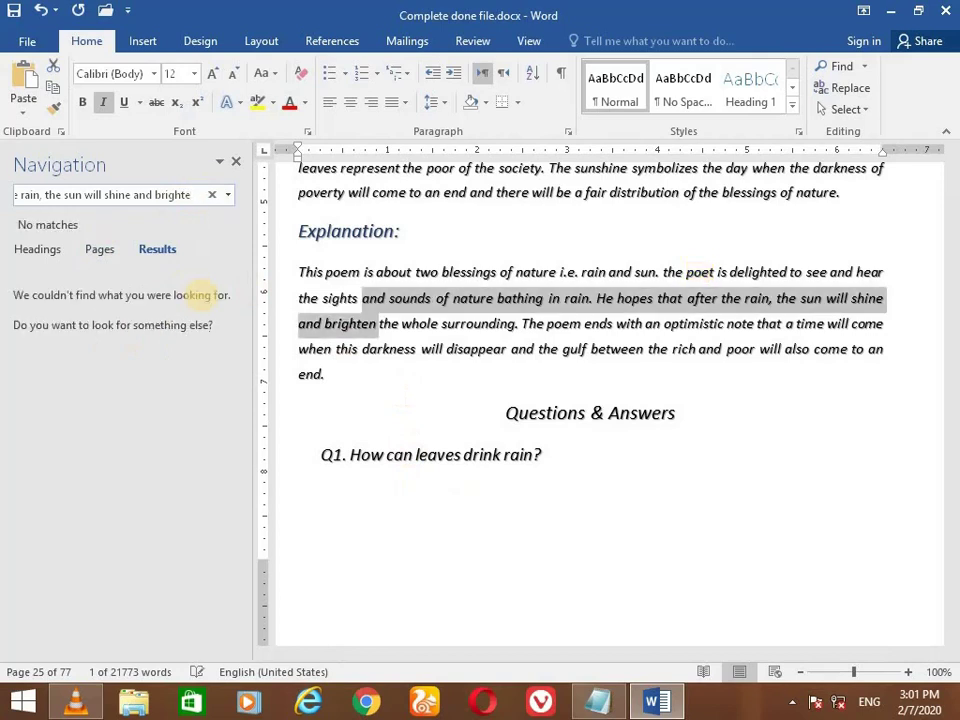
key("BackSpace")
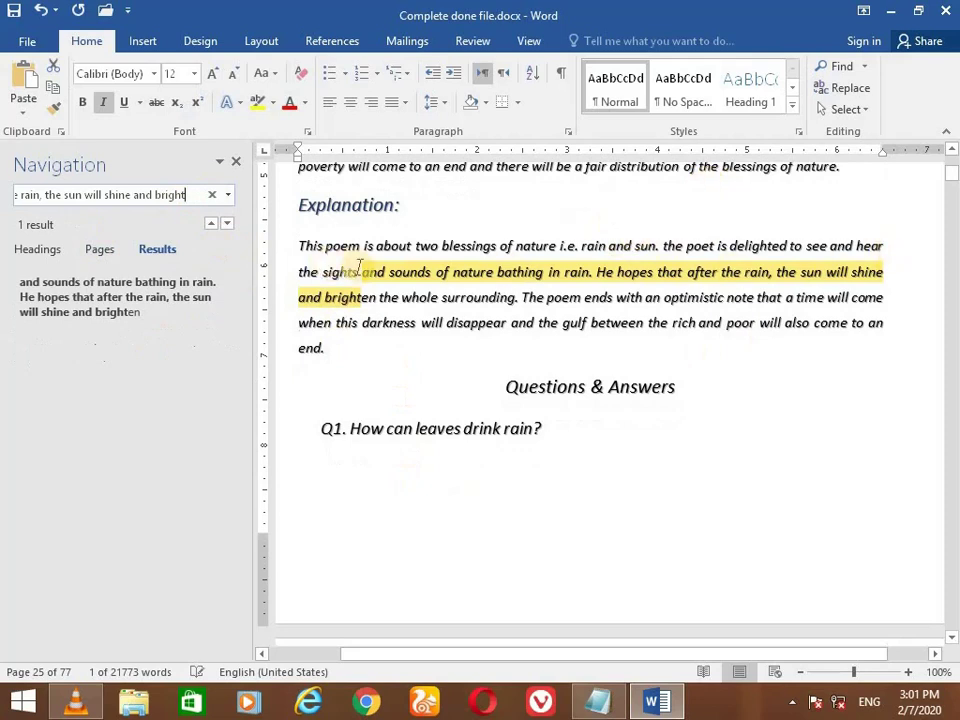
left_click_drag(358, 268, 840, 270)
left_click(444, 323)
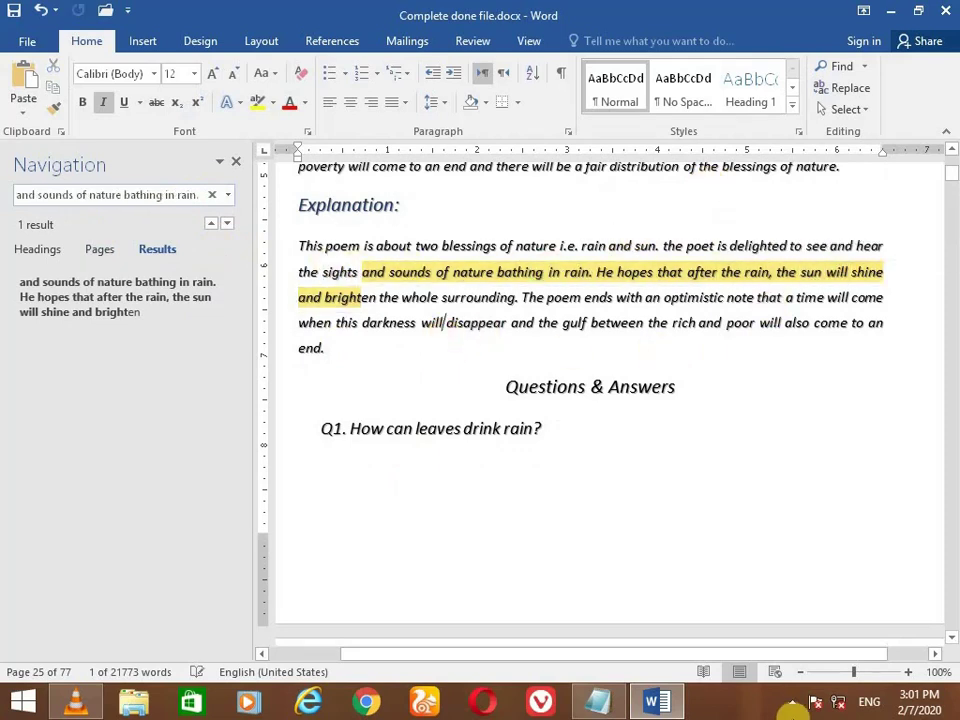
left_click(603, 703)
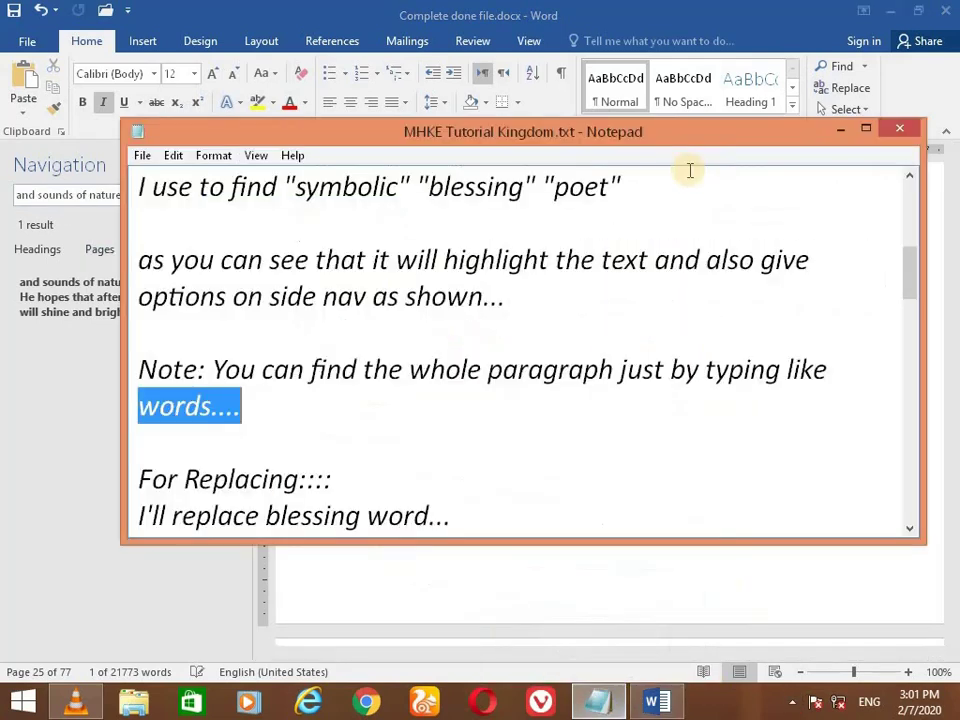
scroll(297, 345, "down", 1)
mouse_move(331, 369)
left_mouse_down()
mouse_move(140, 369)
mouse_move(455, 405)
left_mouse_up()
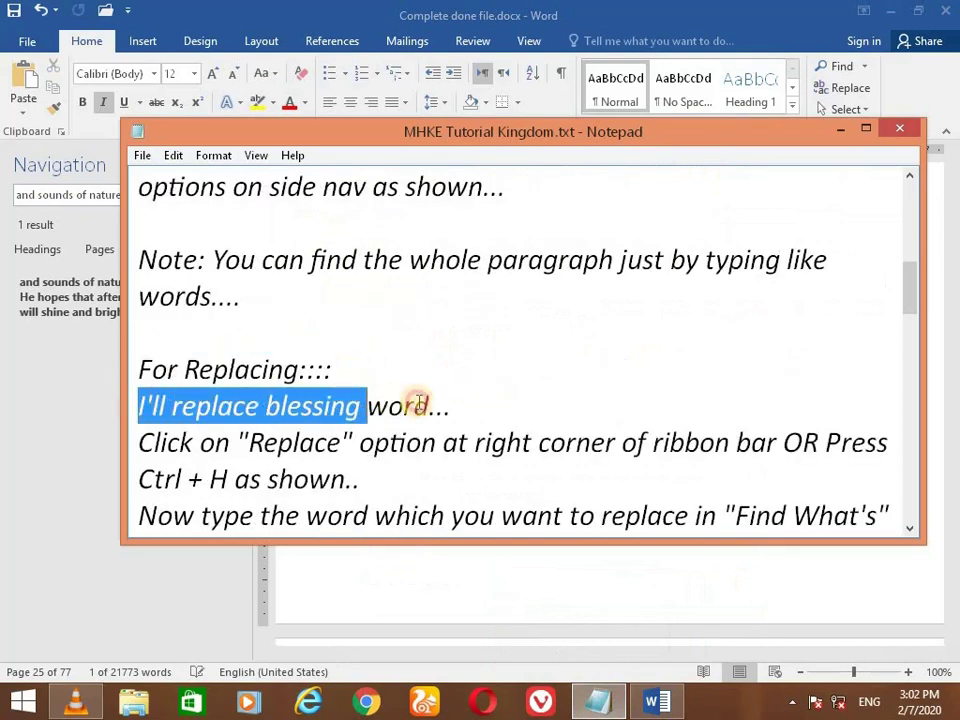
left_click_drag(140, 442, 615, 440)
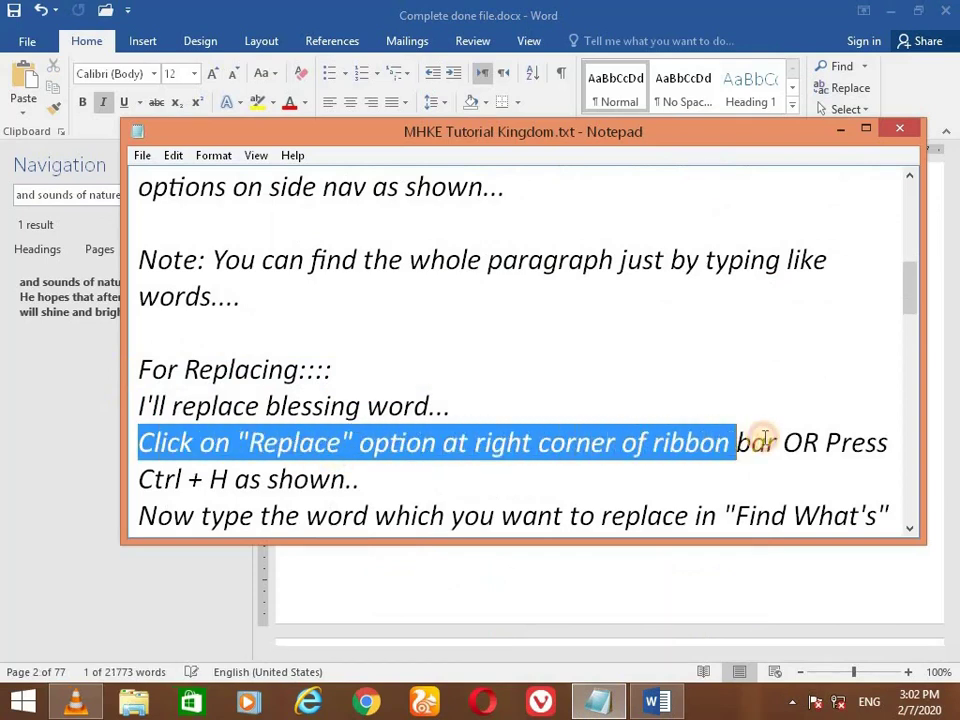
left_click_drag(615, 440, 893, 442)
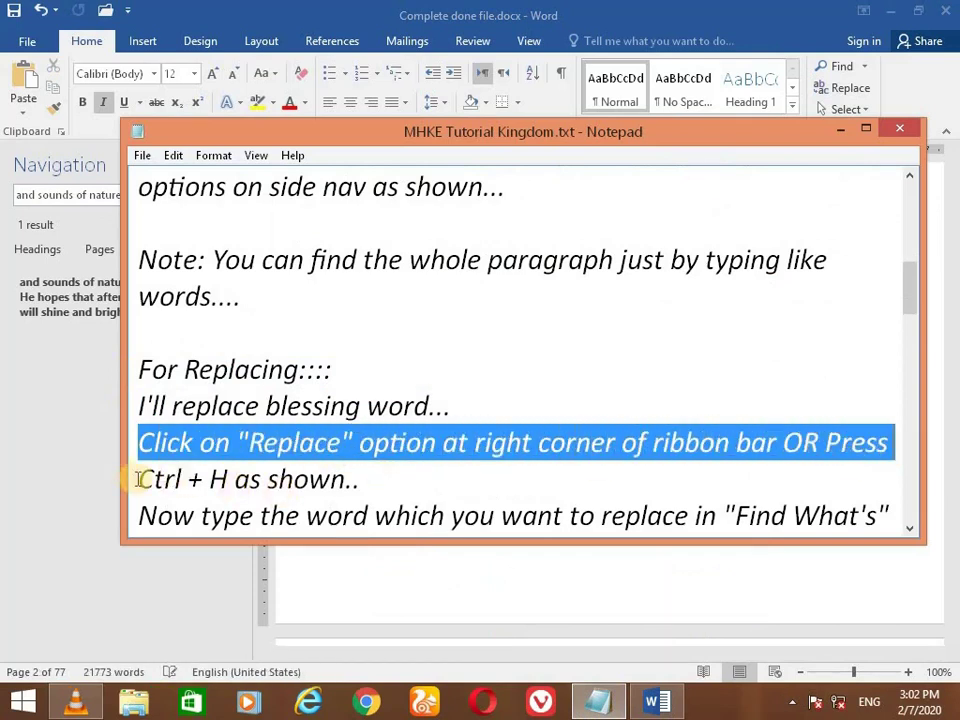
left_click_drag(139, 479, 369, 478)
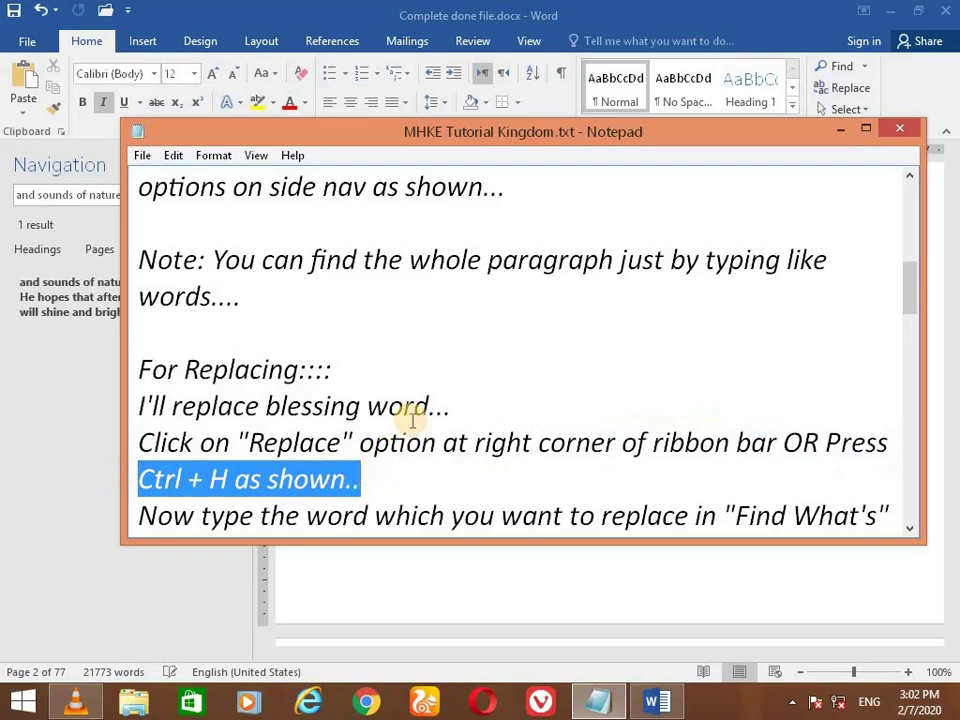
left_click(835, 133)
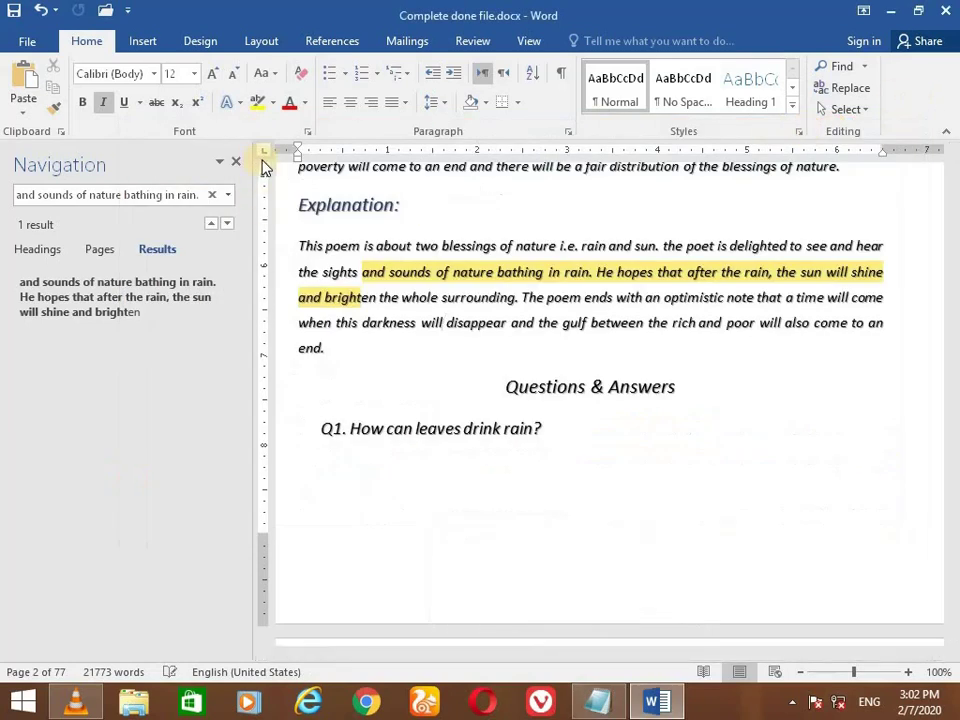
Close the search pane and reopen Find and Replace with Ctrl+H, clearing the Find what field
left_click(238, 166)
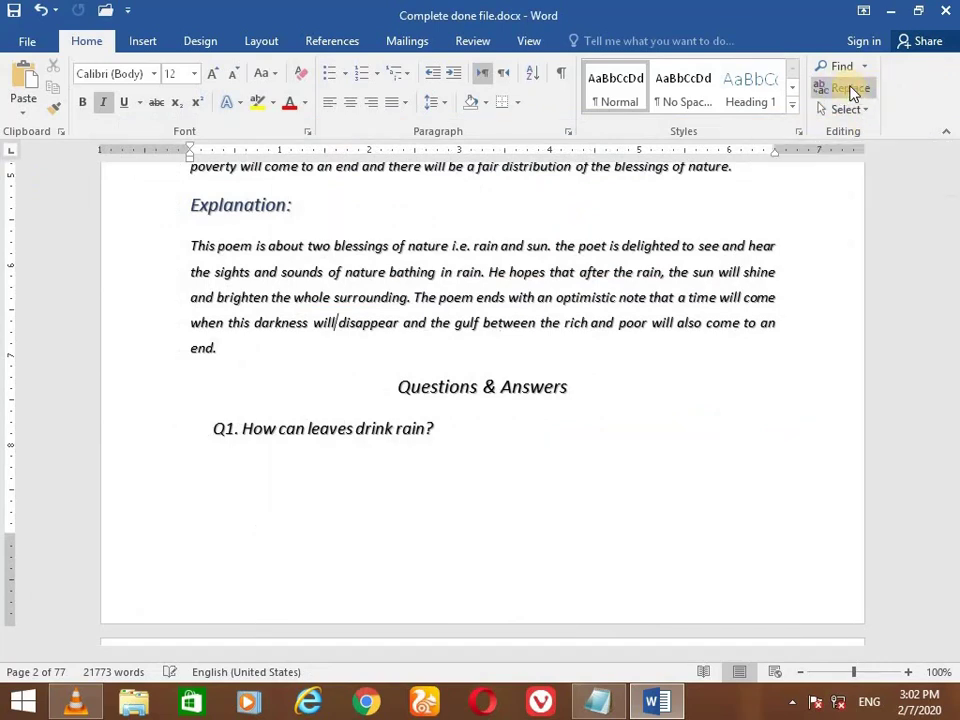
left_click(845, 88)
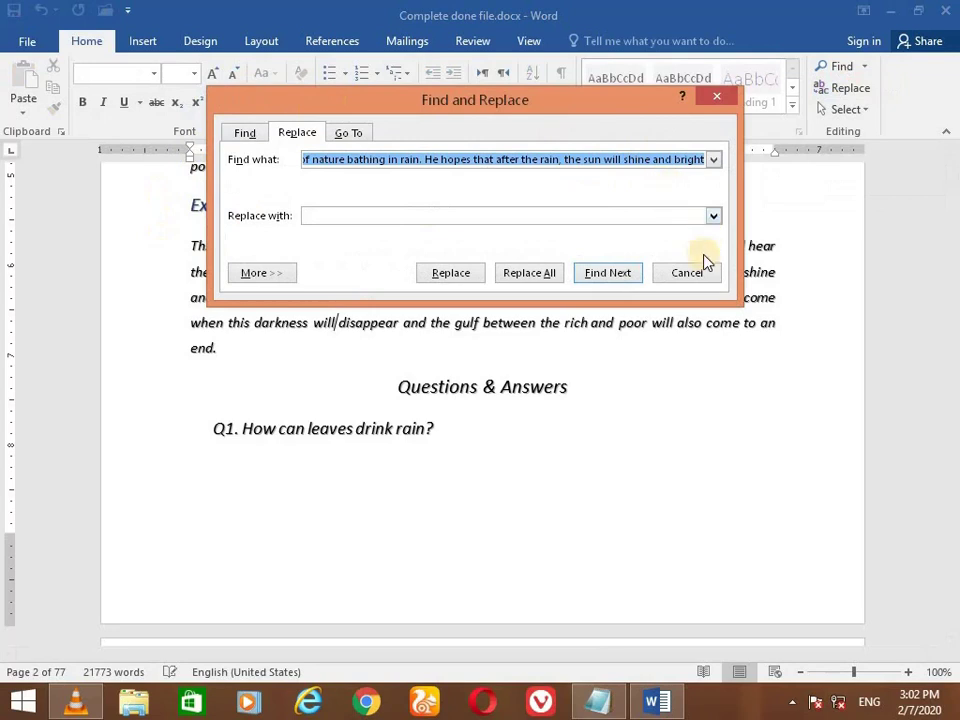
left_click(699, 268)
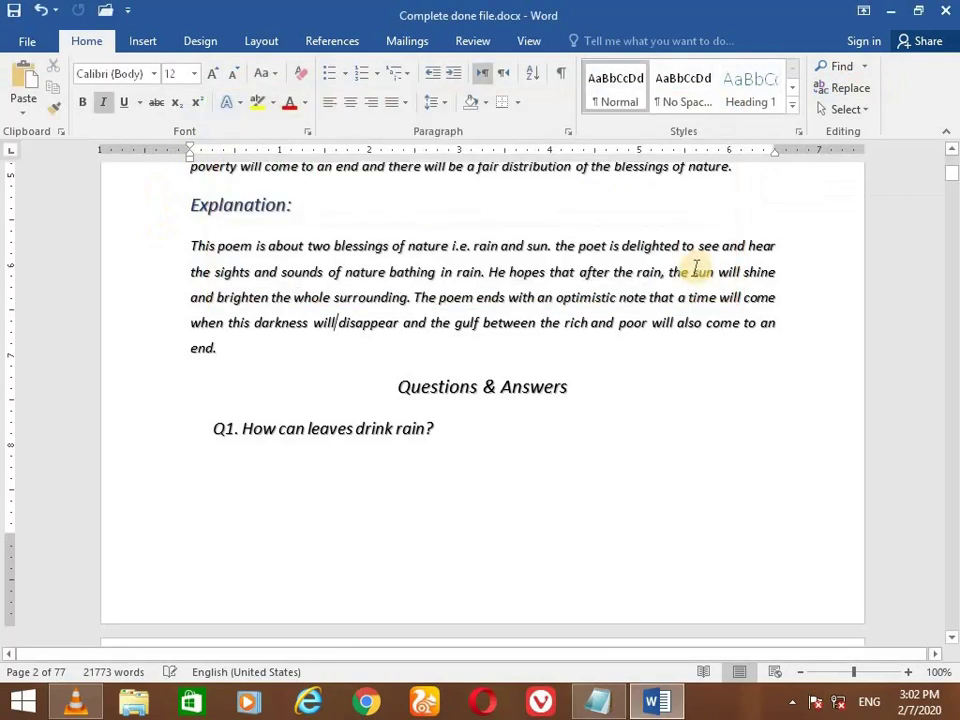
key("ctrl+h")
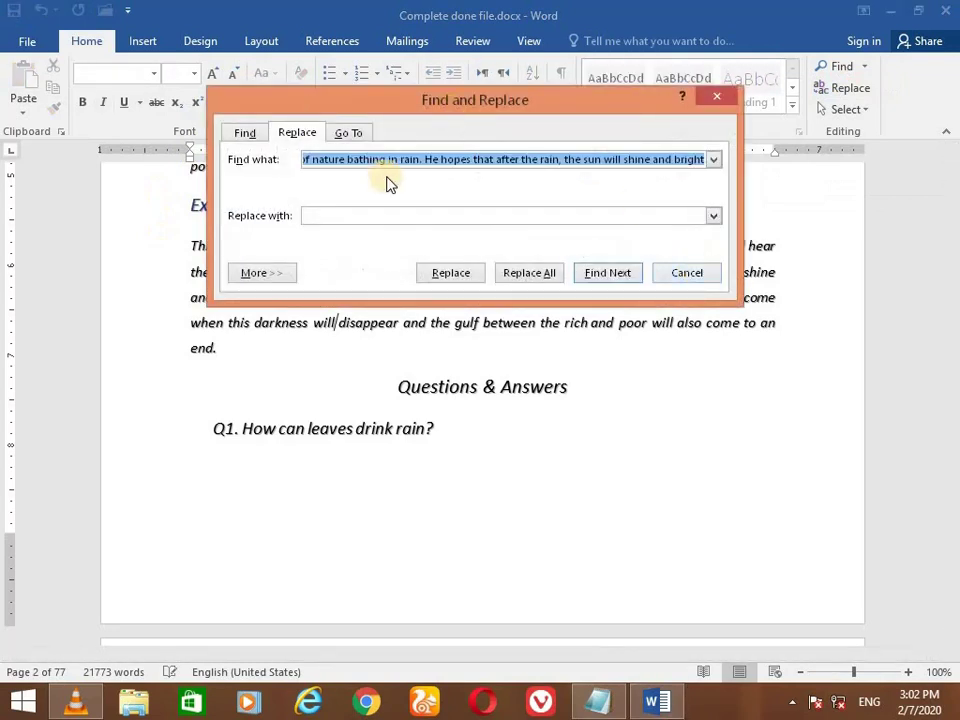
key("BackSpace")
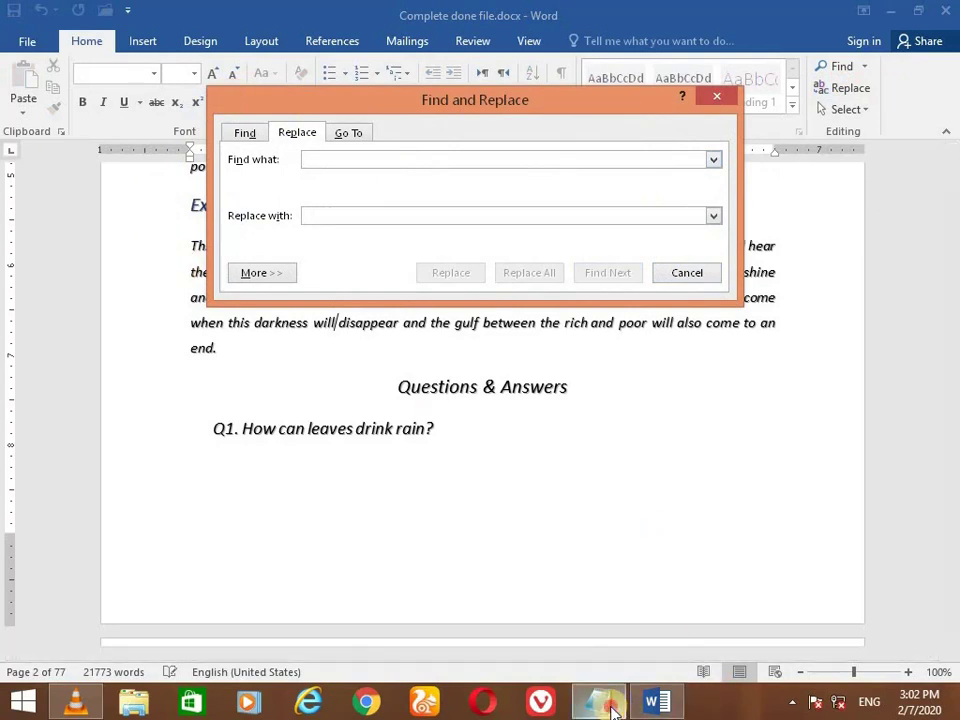
left_click(604, 702)
Highlight the 'Now type the word…' and 'Box and then type…' lines in the notes
scroll(400, 407, "down", 1)
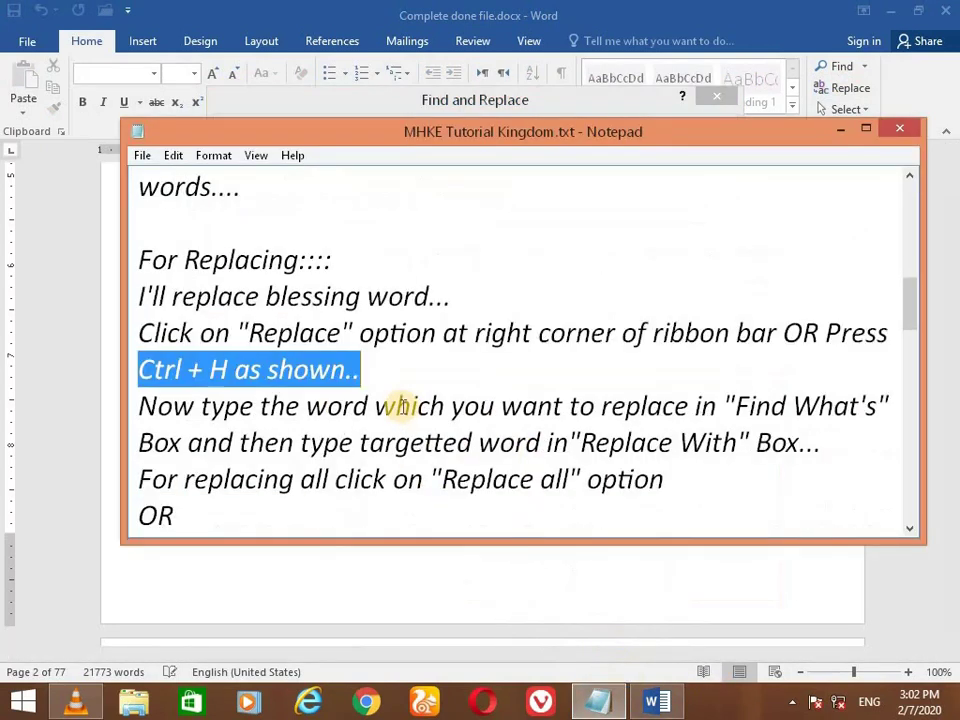
left_click_drag(141, 404, 893, 404)
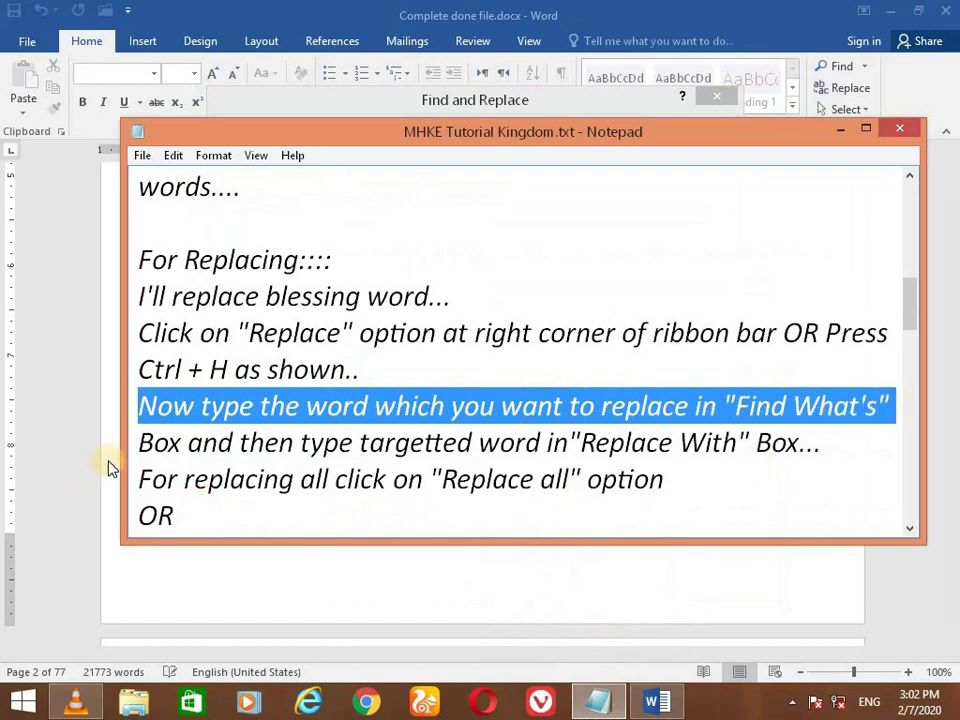
left_click_drag(141, 441, 665, 437)
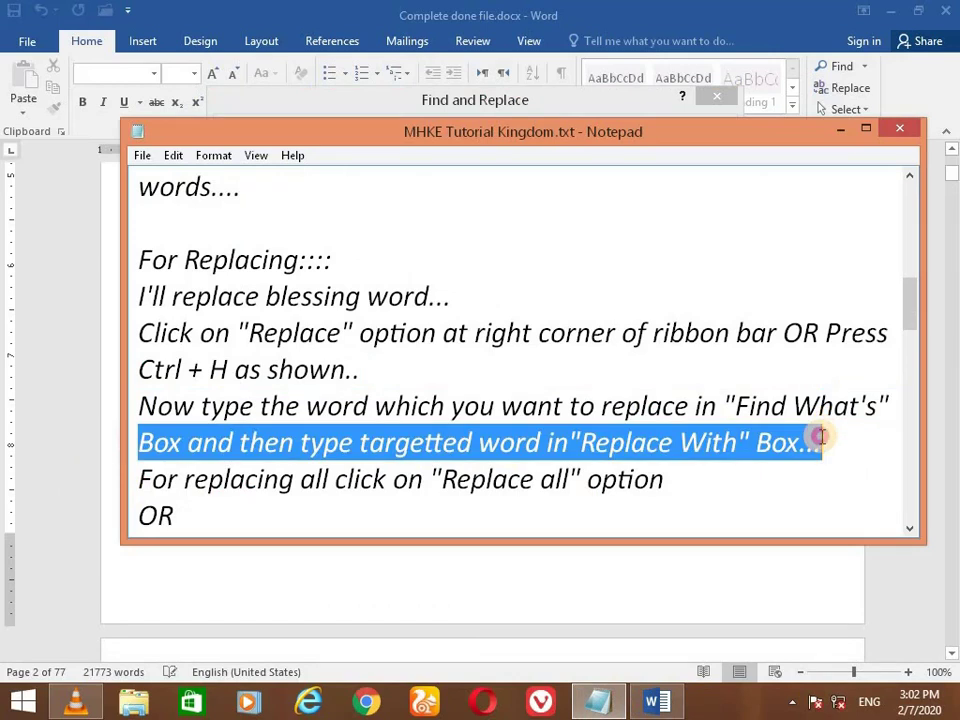
left_click_drag(665, 437, 820, 442)
Enter 'blessing' in Find what and 'mercy' in Replace with
left_click(838, 133)
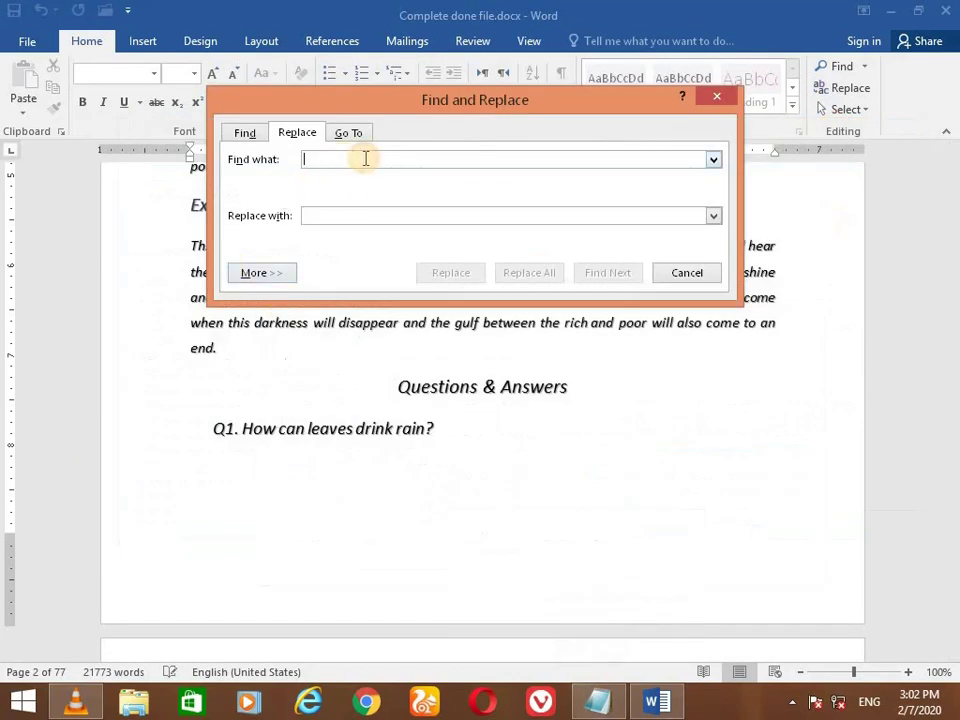
type("blessing")
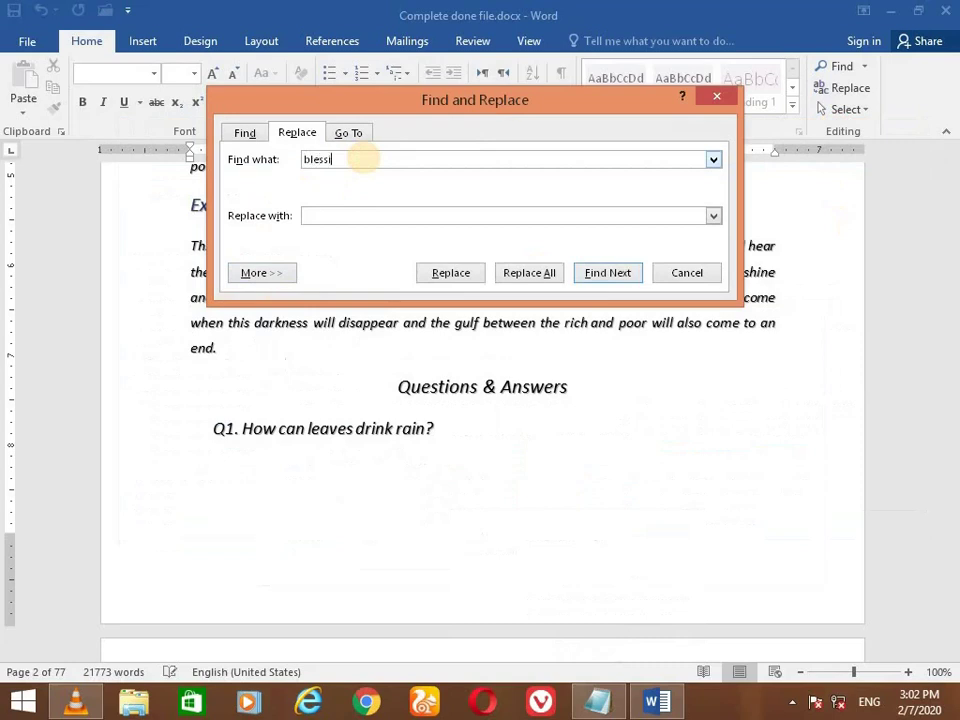
left_click(354, 213)
type("mercy")
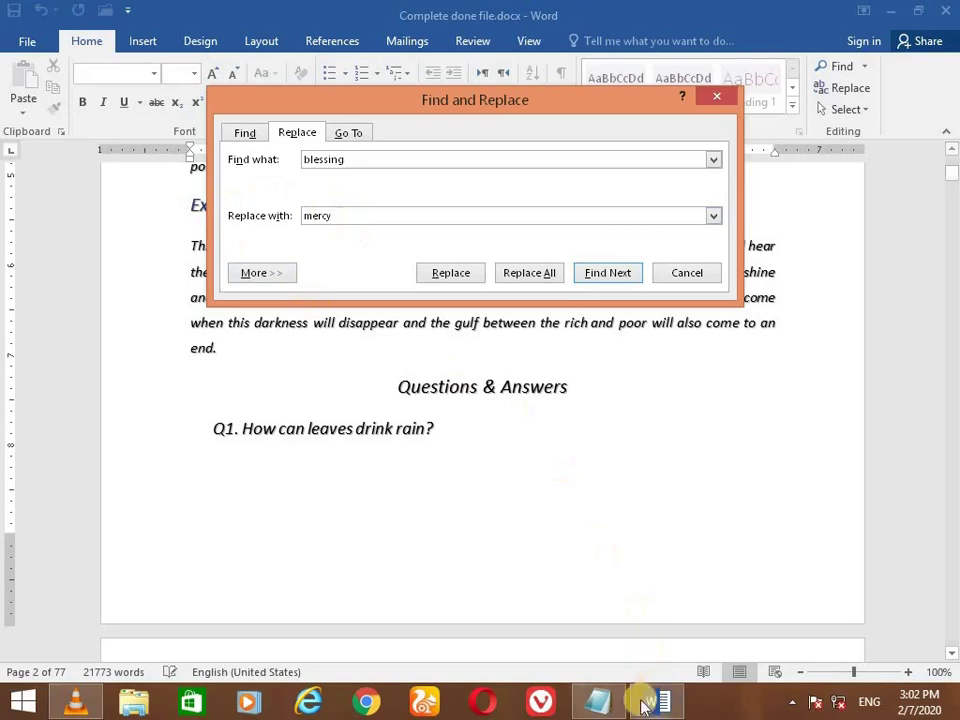
left_click(600, 703)
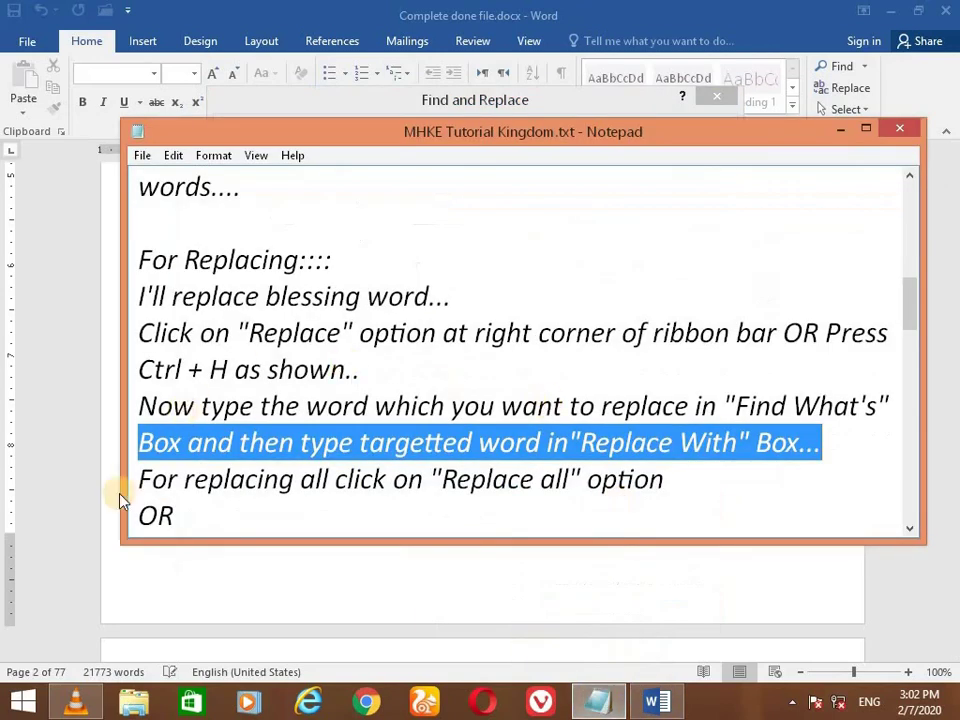
Highlight the 'For replacing all…', 'as shown…' and 'one click on' notes, then minimize Notepad
left_click_drag(146, 479, 558, 494)
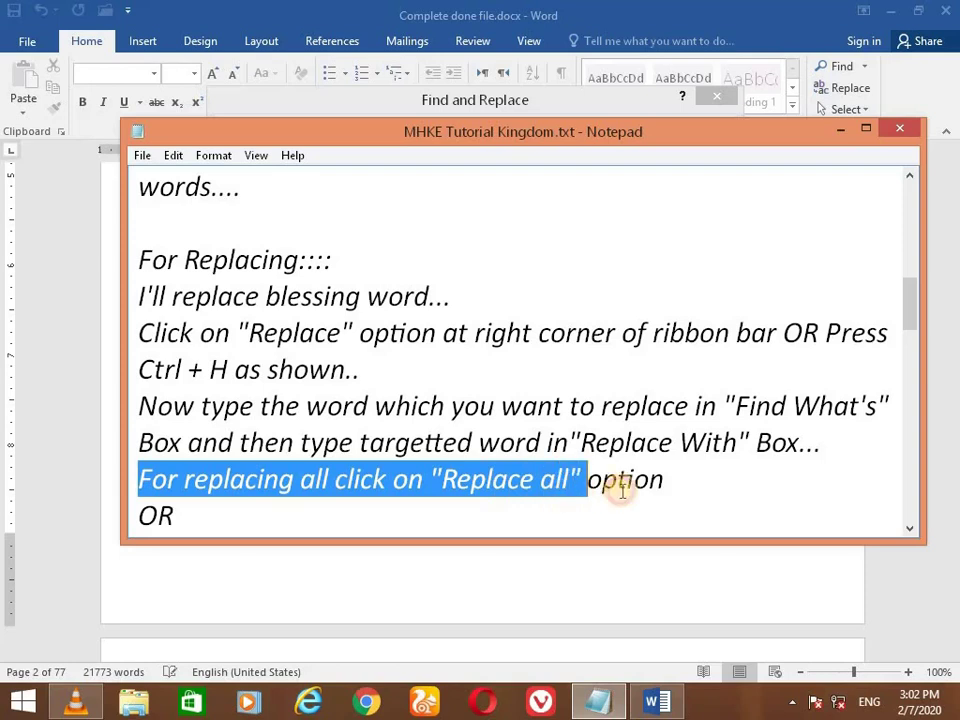
left_click_drag(572, 494, 692, 489)
scroll(208, 395, "down", 1)
mouse_move(208, 395)
left_mouse_down()
mouse_move(124, 403)
mouse_move(831, 443)
left_mouse_up()
left_click(190, 421)
left_click_drag(140, 481, 272, 484)
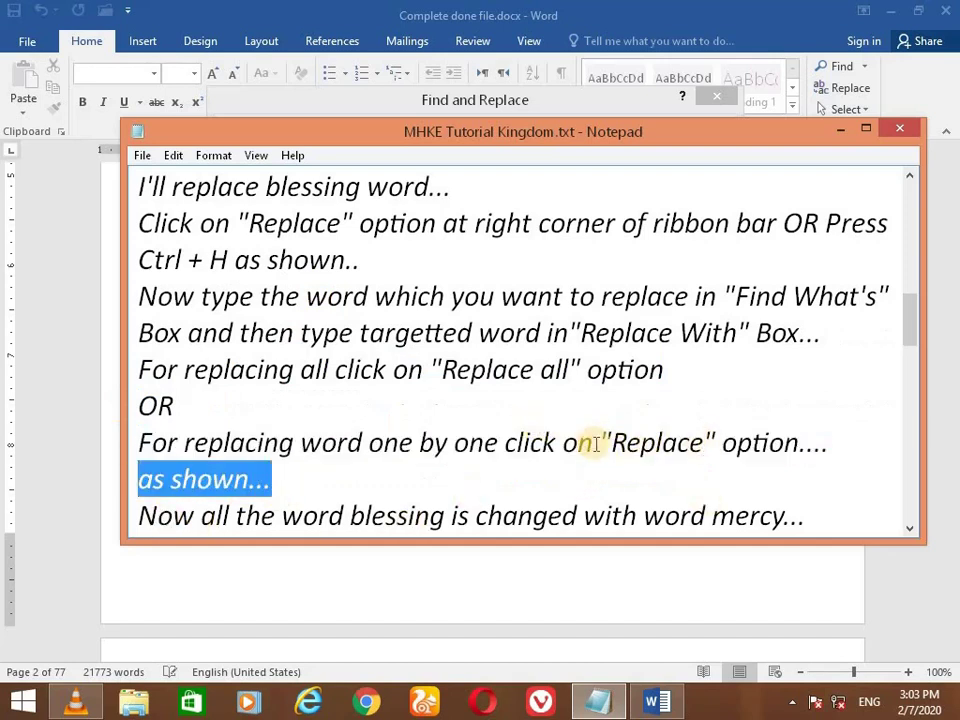
left_click_drag(593, 443, 454, 443)
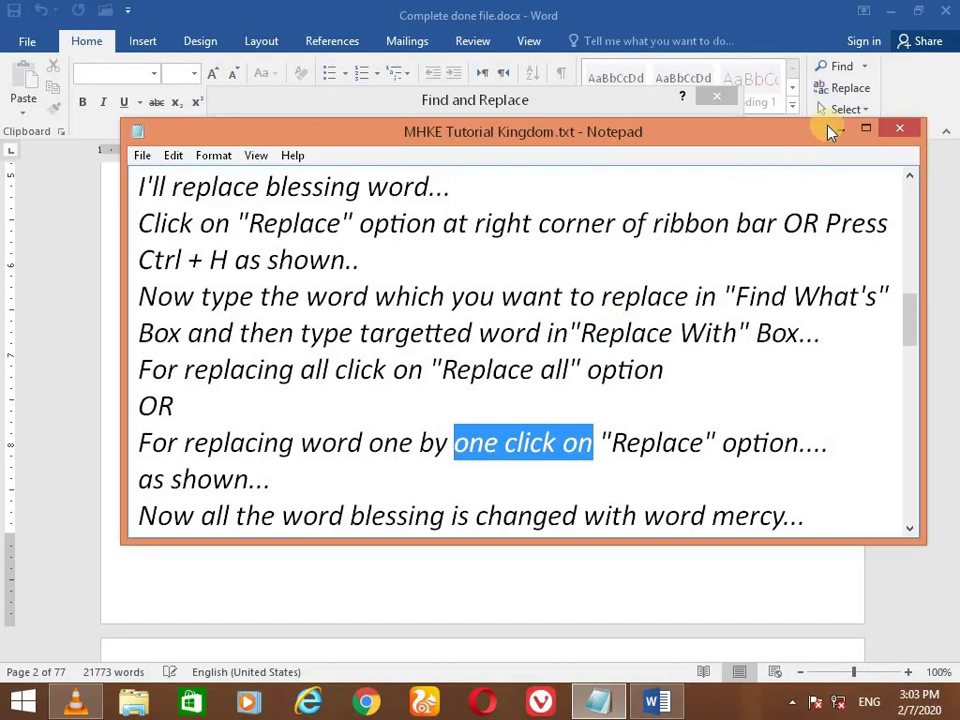
left_click(831, 129)
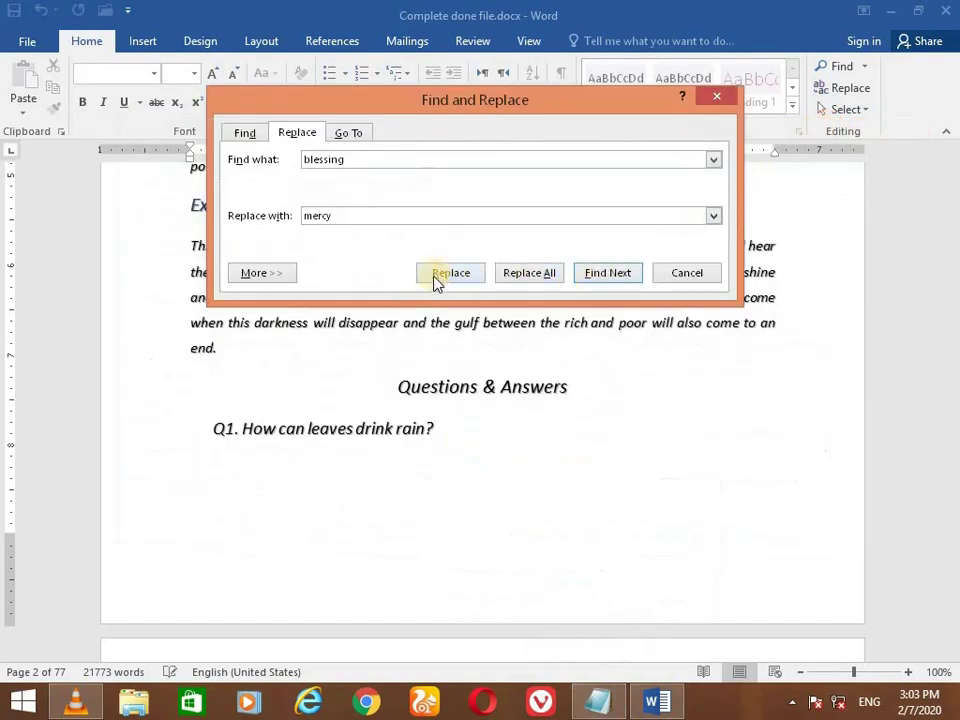
Replace the first 'blessing' with 'mercy', glancing at the 'Replace all' note in Notepad
left_click(457, 273)
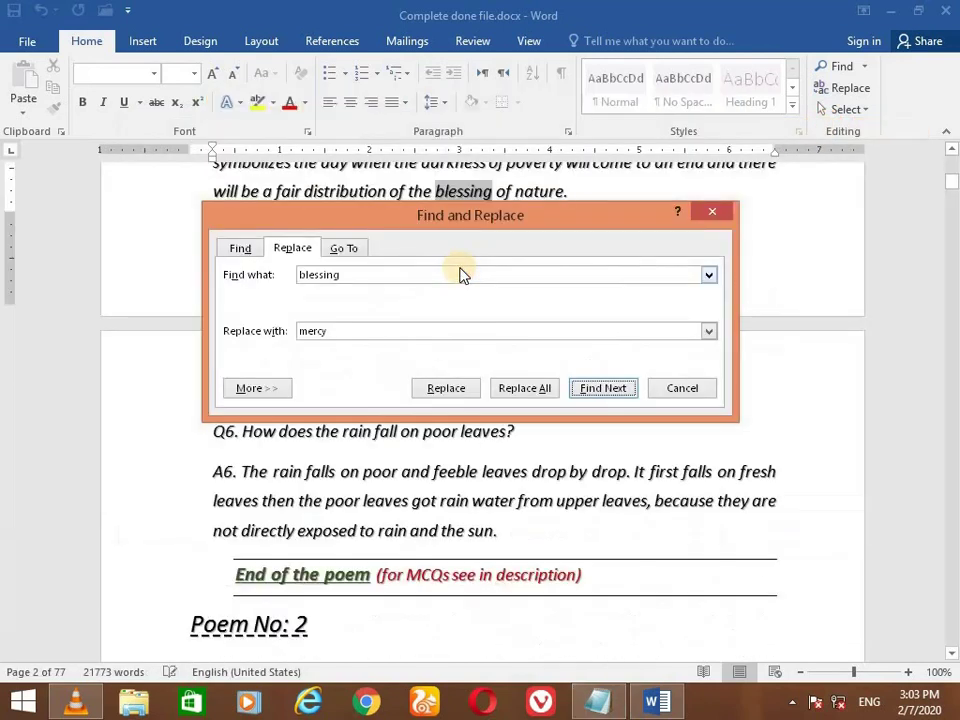
left_click(447, 389)
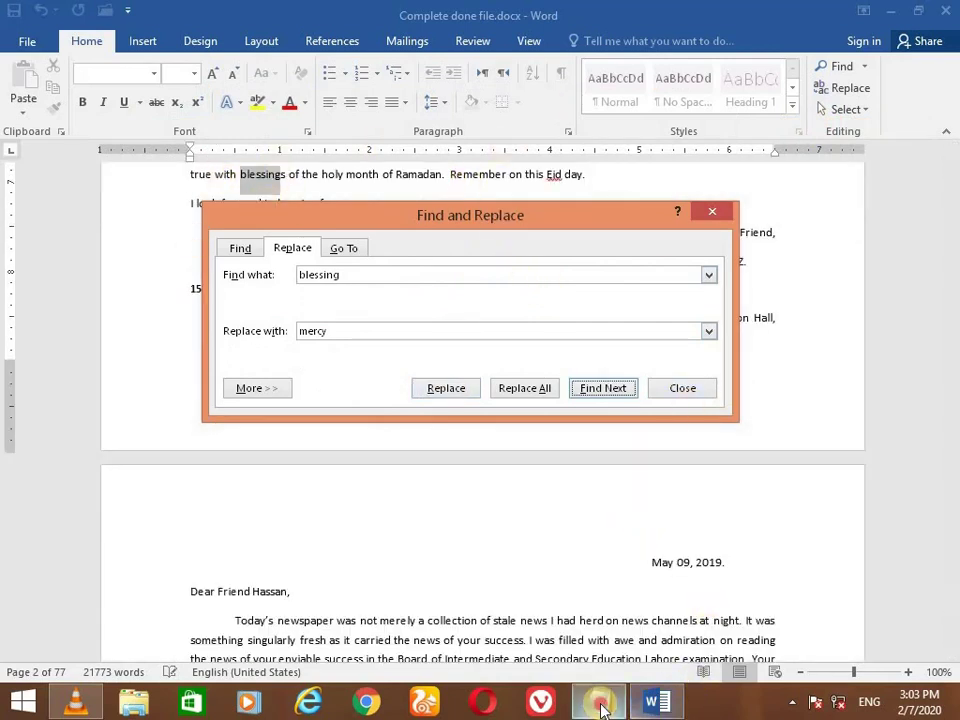
left_click(598, 702)
left_click_drag(580, 370, 441, 370)
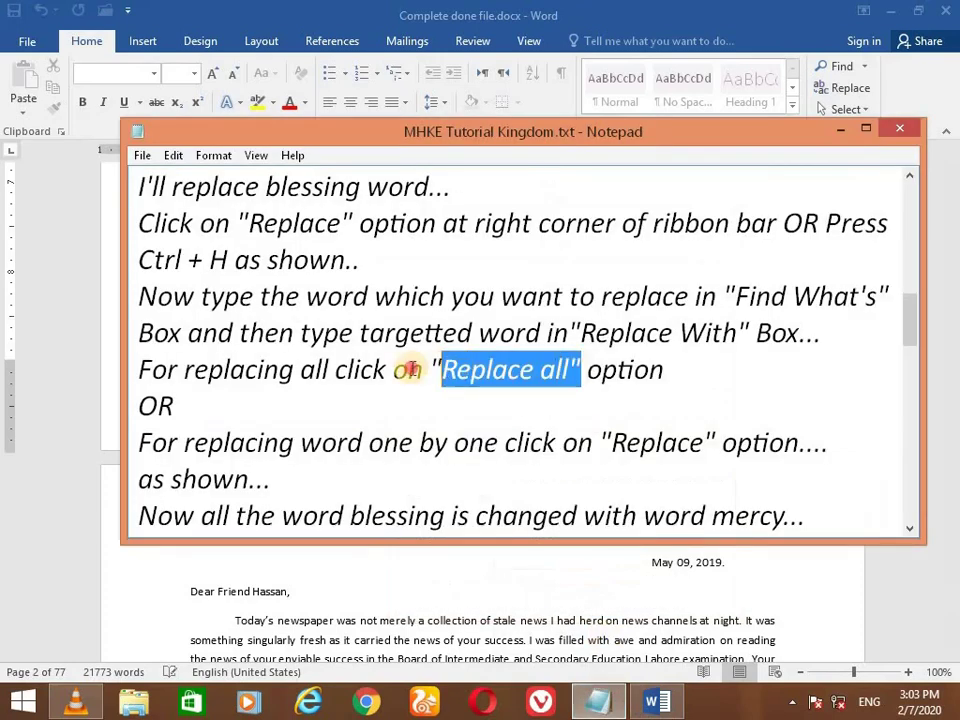
left_click(643, 665)
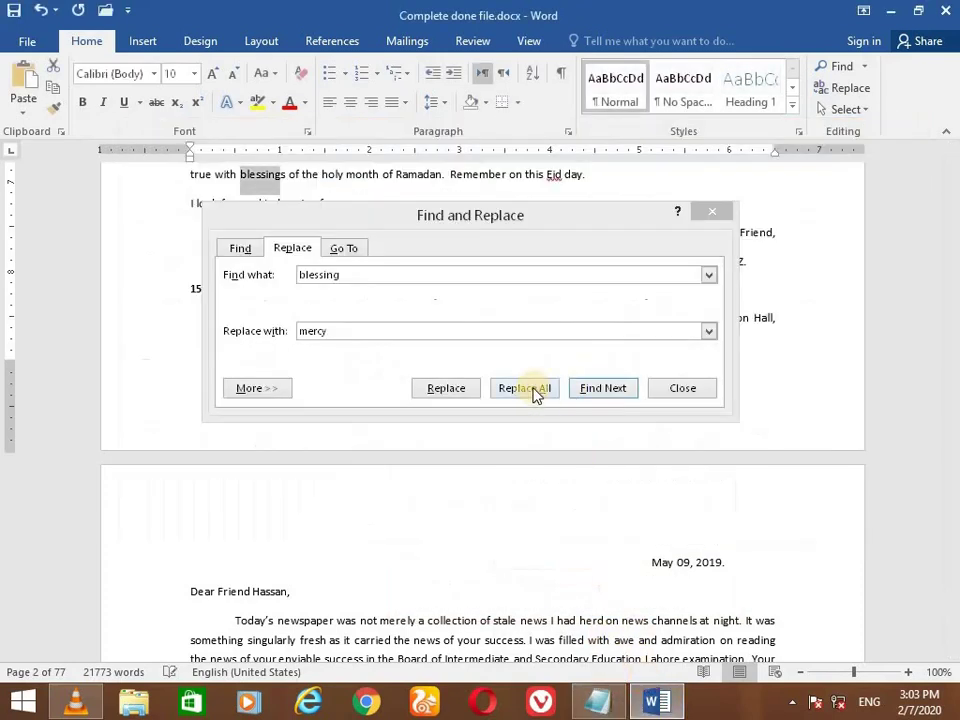
Replace all remaining 'blessing' with 'mercy' (5 replacements), close the dialog and return to Notepad
left_click(538, 391)
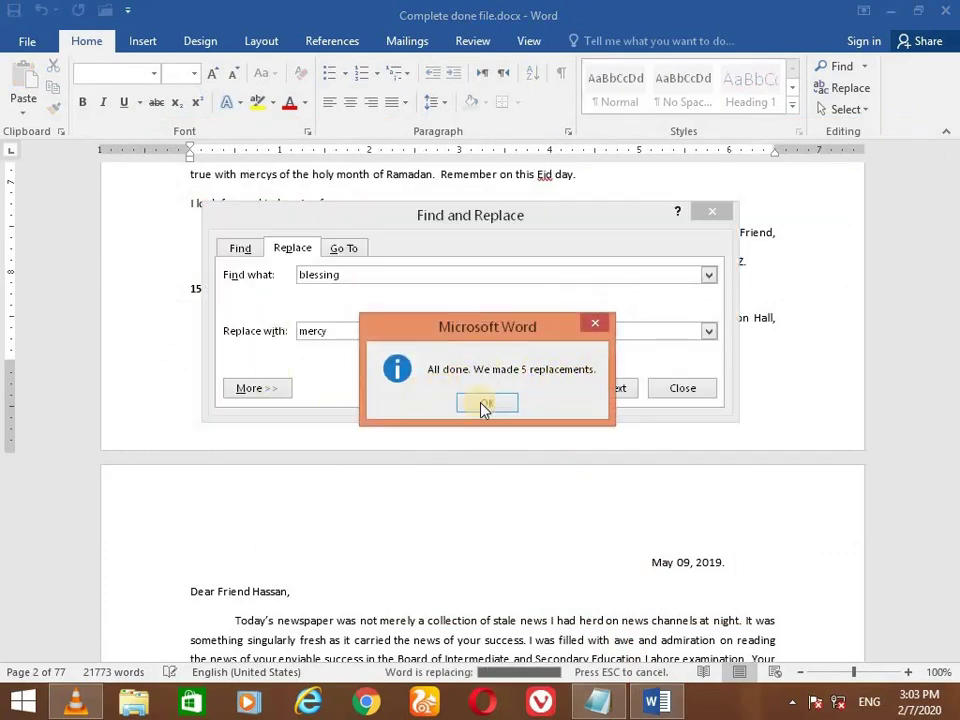
key("Return")
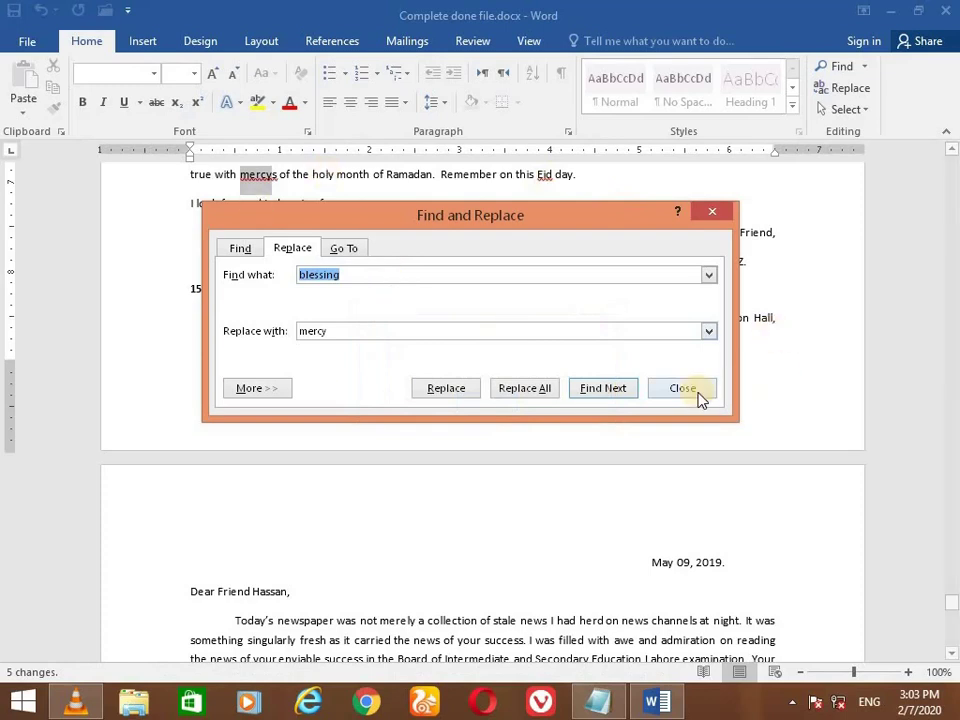
left_click(698, 393)
key("alt+Tab")
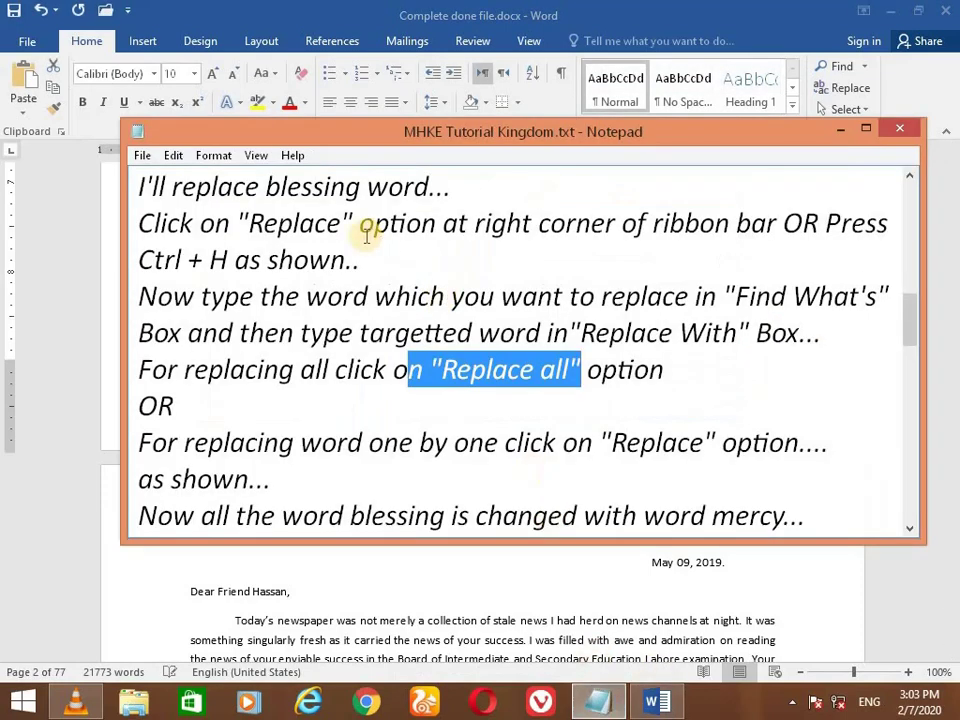
Highlight the 'Now all the word…' and 'Let's check it…' lines, then switch back to Word
scroll(366, 233, "down", 1)
left_click_drag(140, 405, 800, 404)
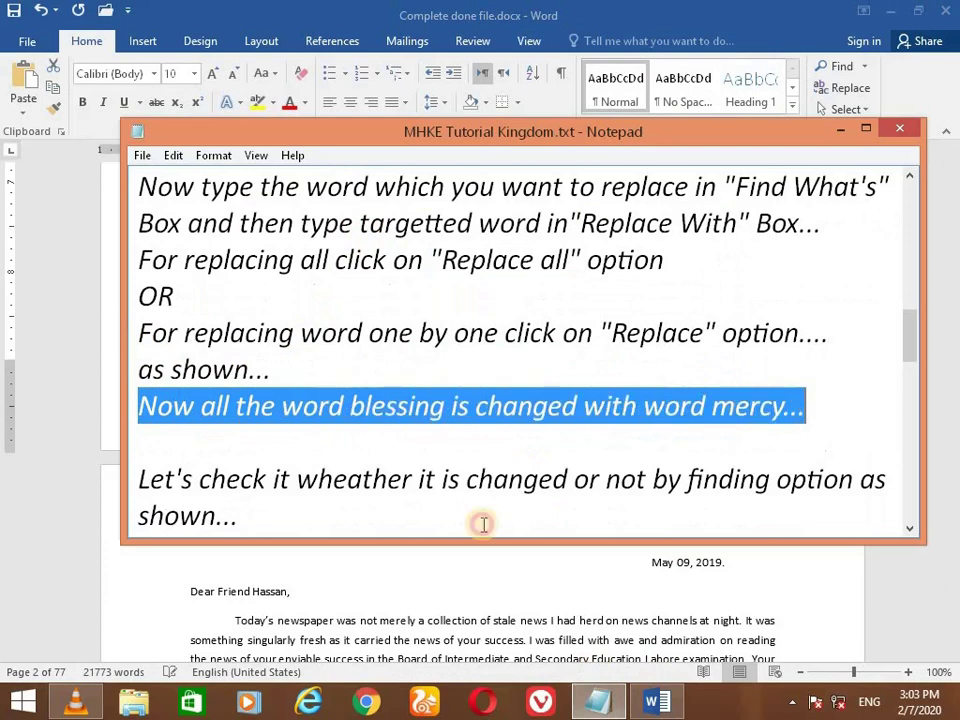
left_click_drag(141, 478, 886, 479)
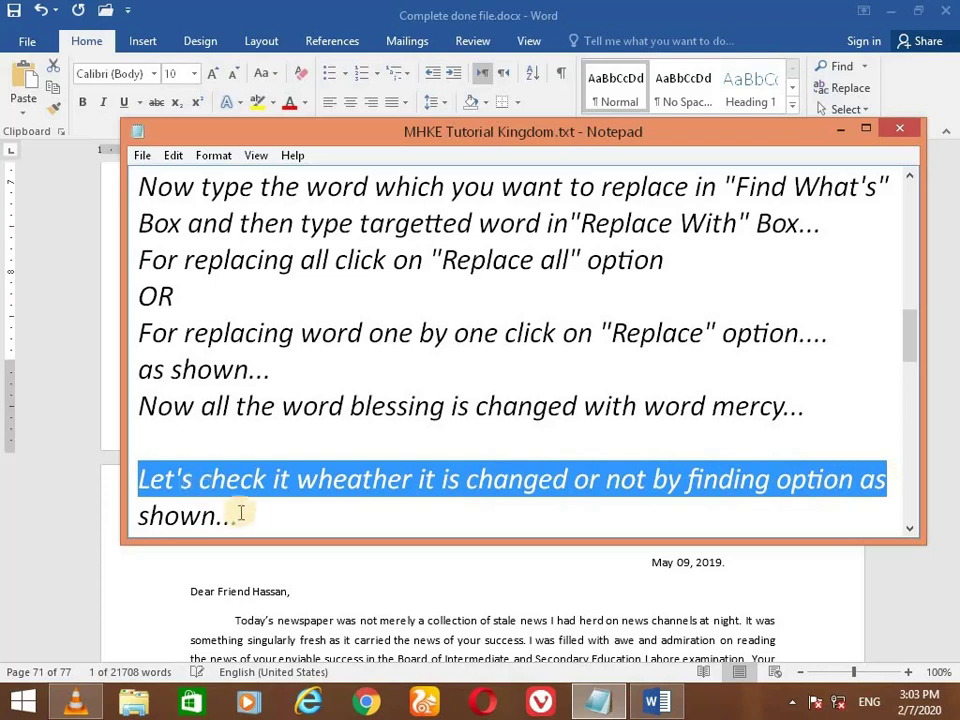
left_click_drag(240, 516, 137, 516)
left_click(33, 483)
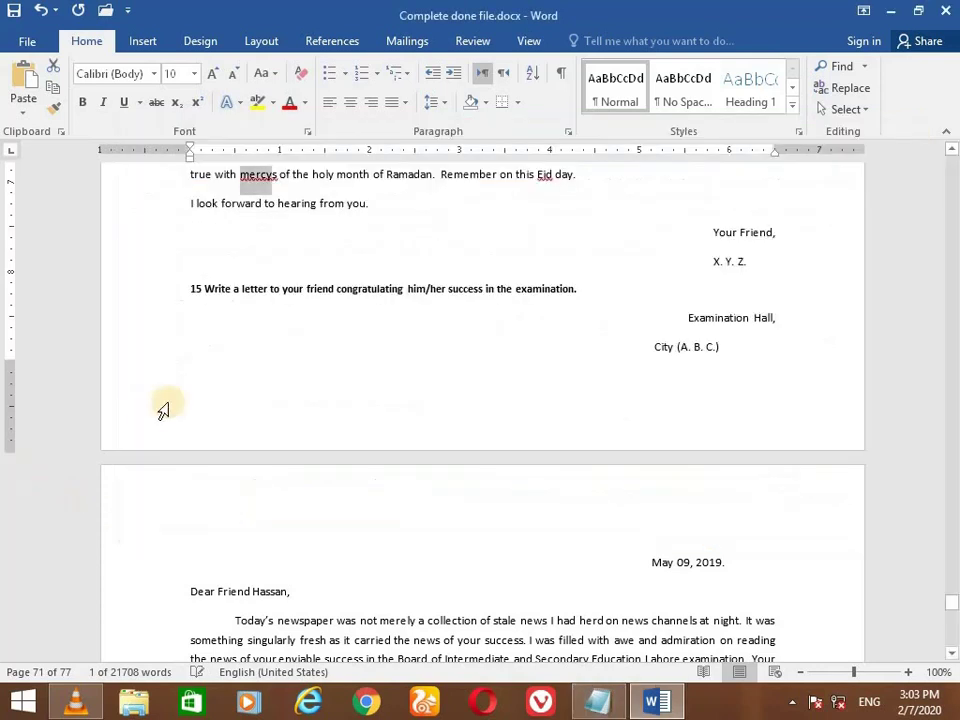
Search the document for 'mercy' in the Navigation pane
key("ctrl+f")
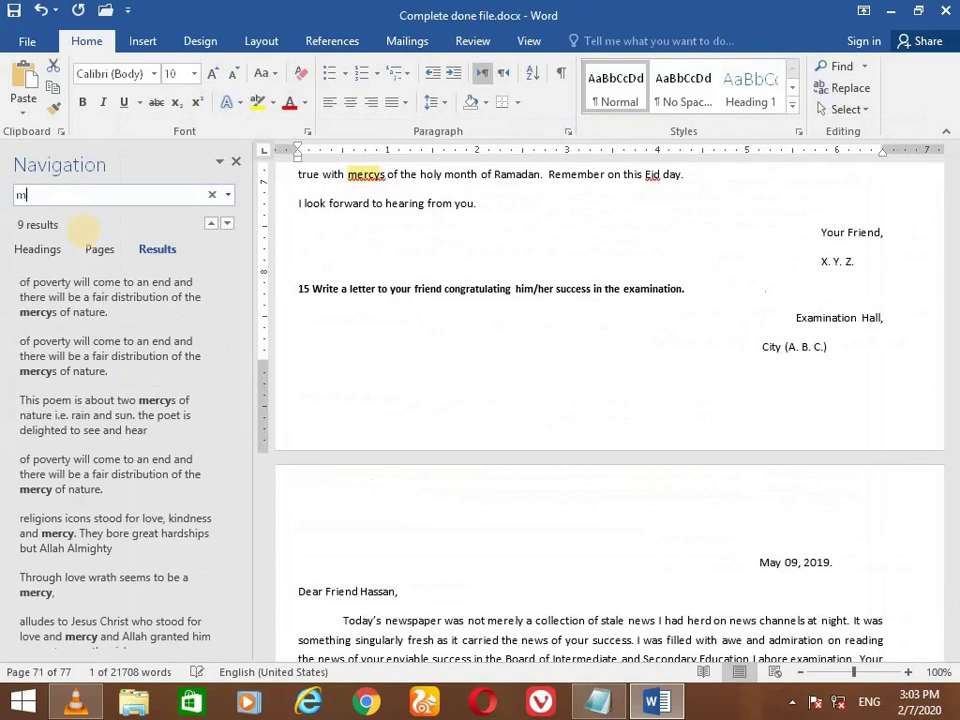
key("BackSpace")
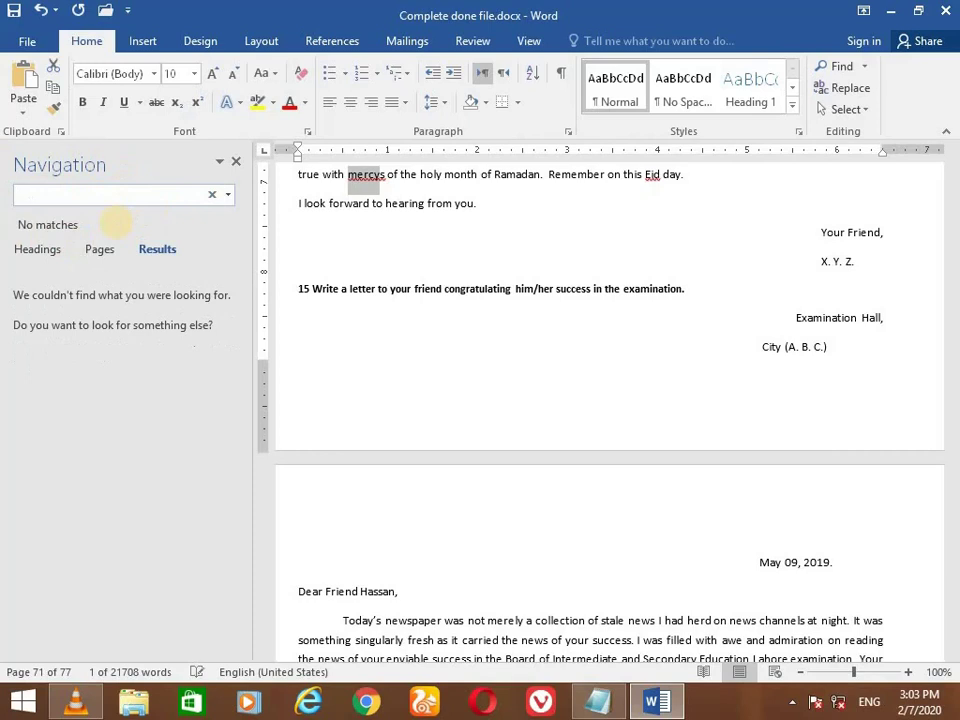
type("mercy")
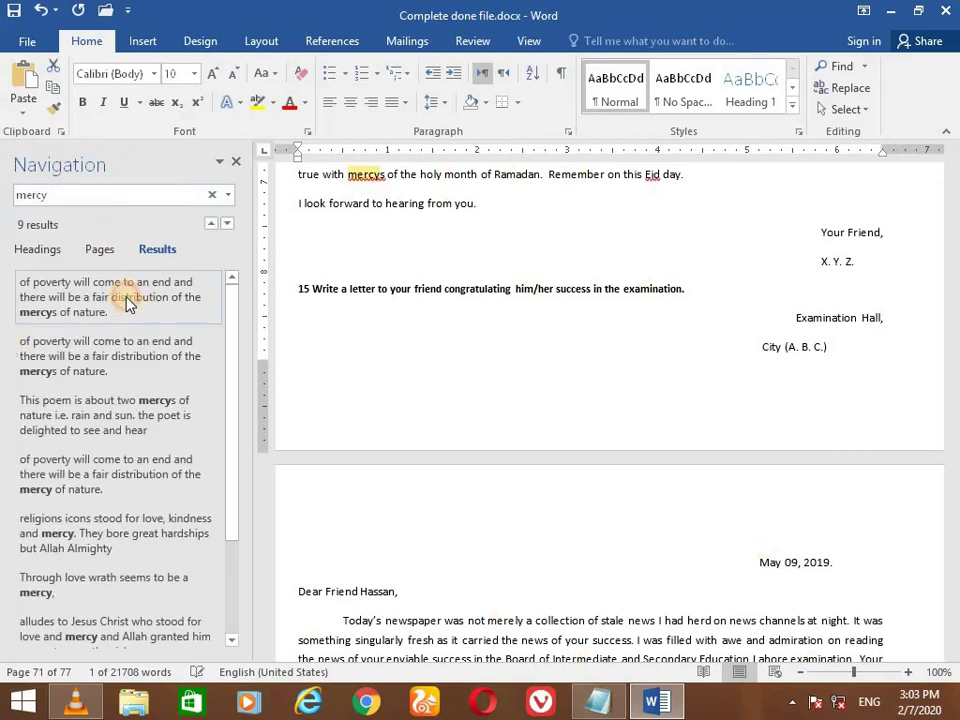
Jump through the 'mercy' results, from the first match to the Eid letter, then bring Notepad forward
left_click(128, 304)
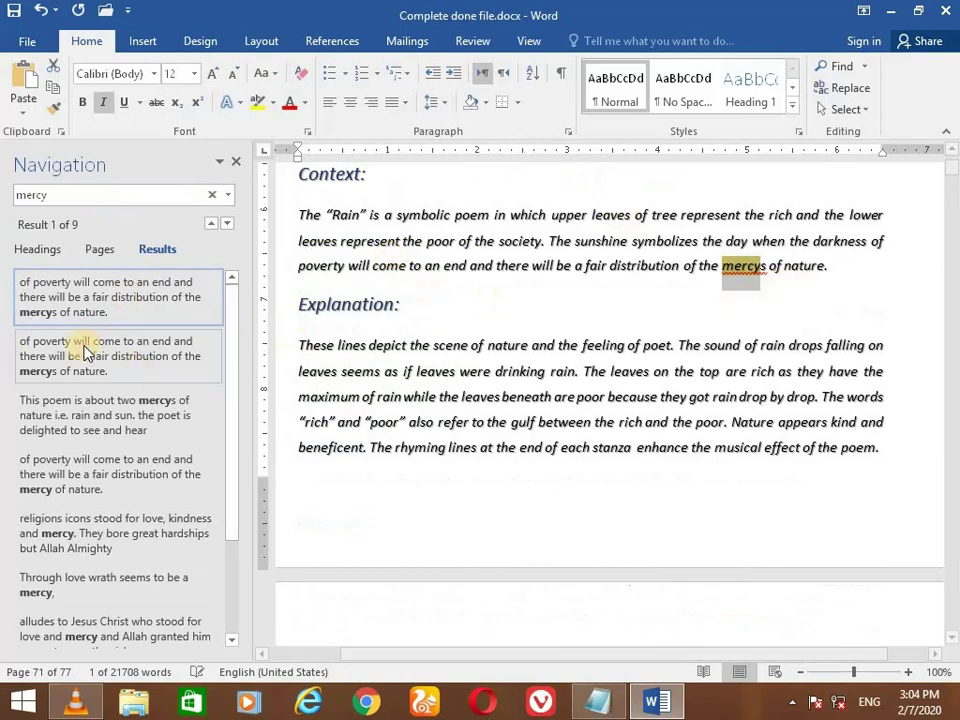
left_click(77, 352)
left_click(79, 480)
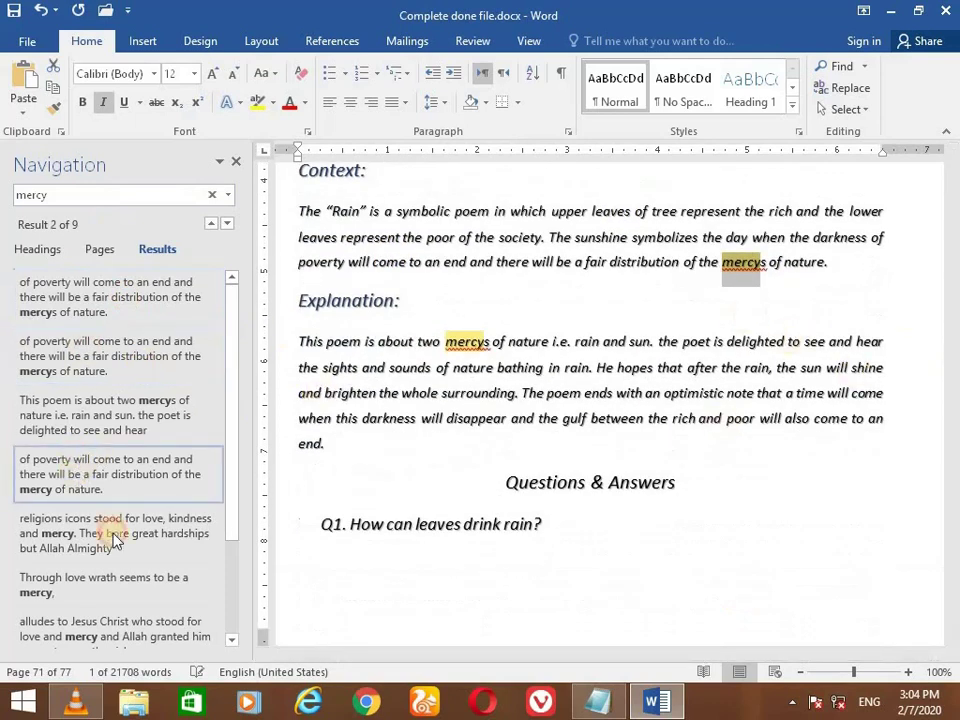
left_click(215, 585)
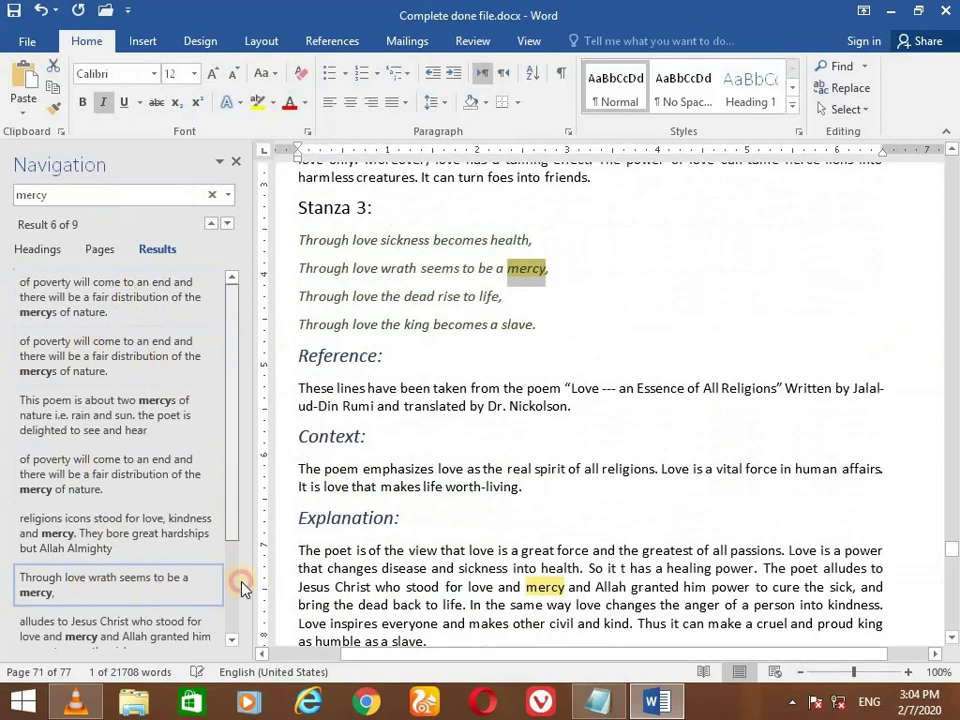
scroll(133, 551, "down", 2)
left_click(140, 556)
left_click(160, 562)
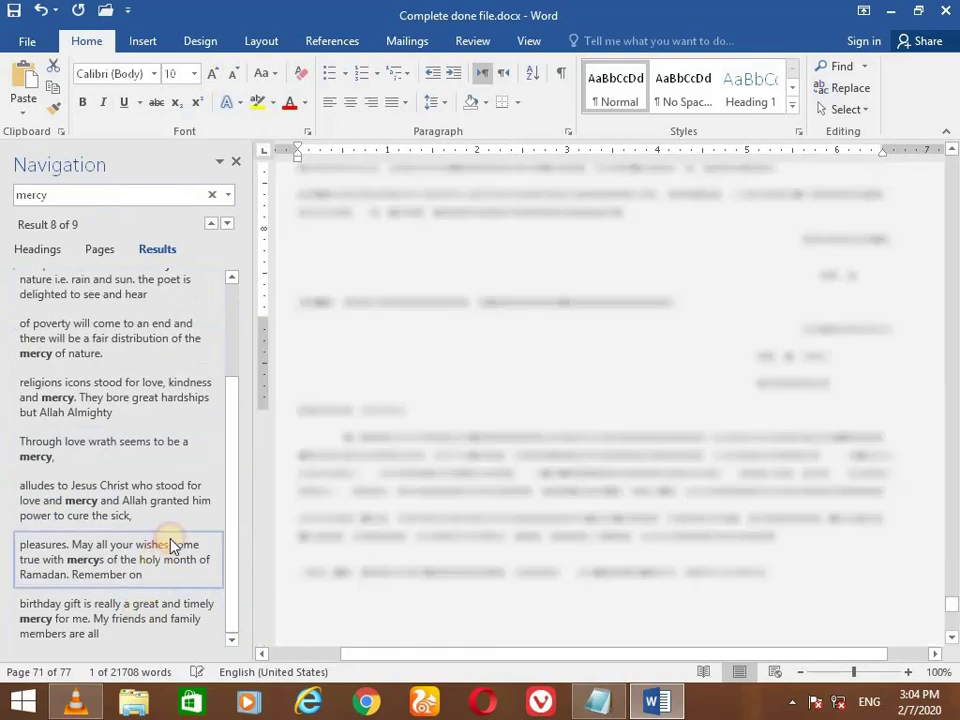
left_click(603, 705)
scroll(302, 409, "down", 1)
Highlight the 'As you see…' line and the 'For Selecting Text' mouse tips, then minimize Notepad
left_click_drag(505, 478, 145, 480)
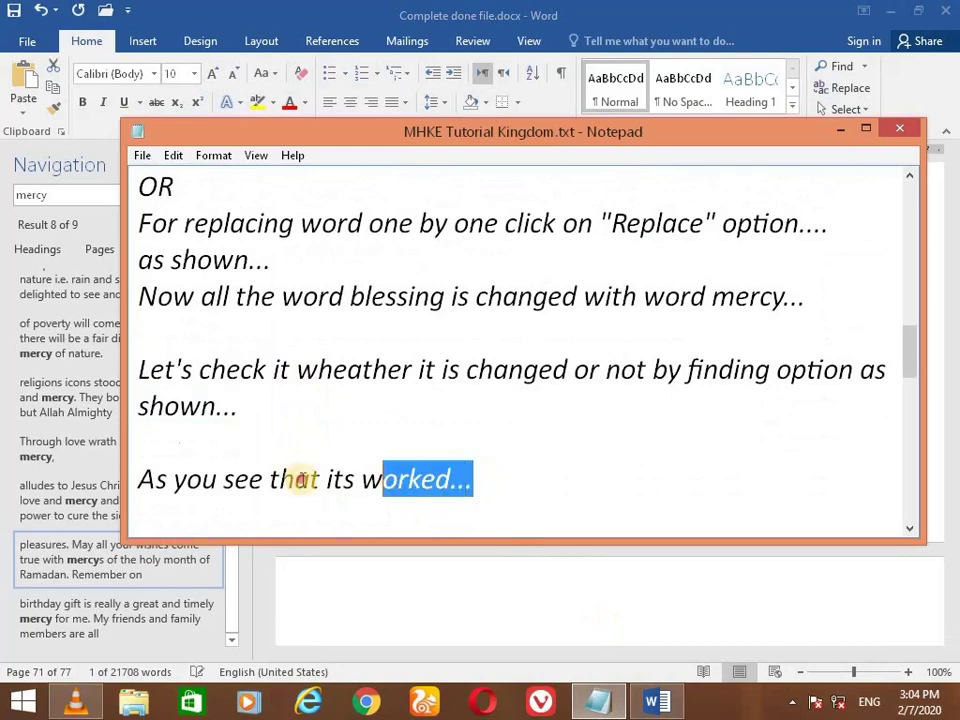
scroll(311, 343, "down", 1)
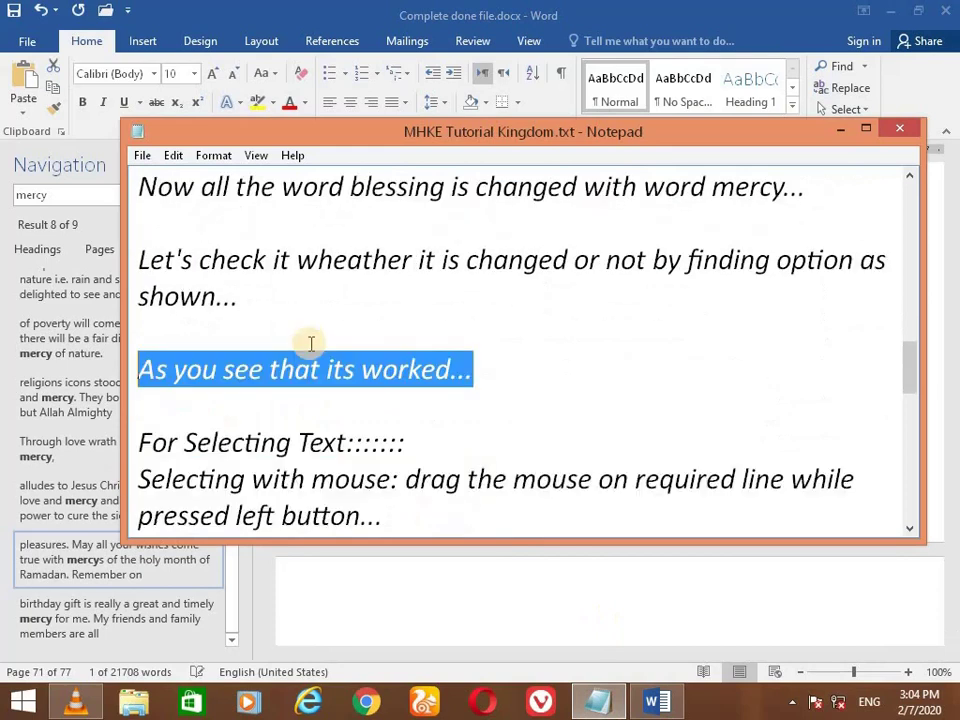
scroll(311, 343, "down", 1)
left_click(440, 333)
left_click(138, 342, "shift")
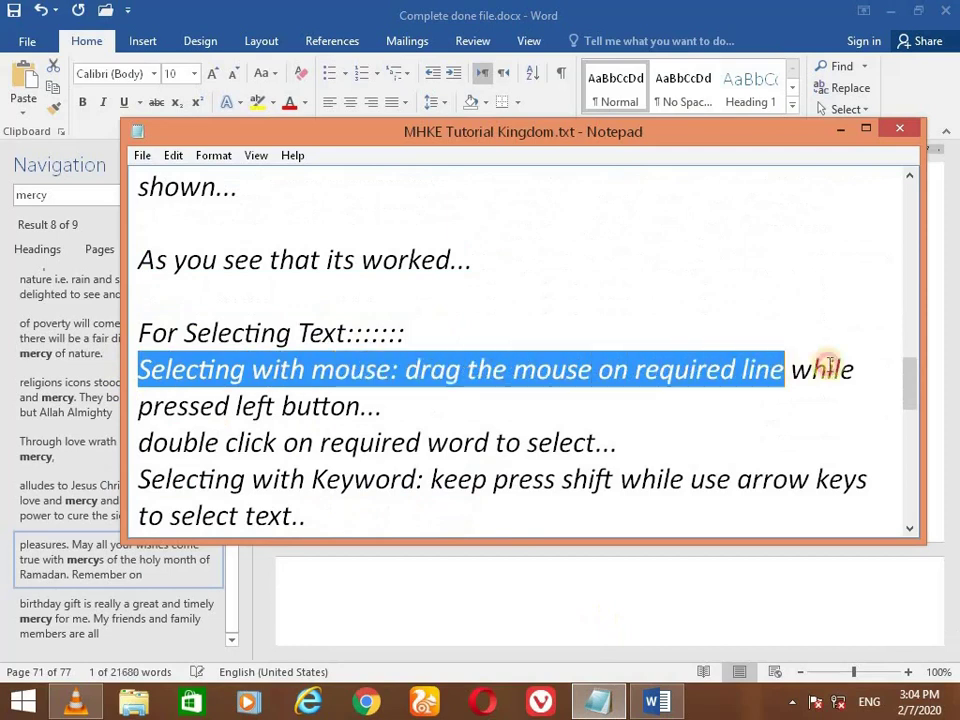
left_click_drag(143, 370, 858, 370)
left_click_drag(137, 406, 378, 408)
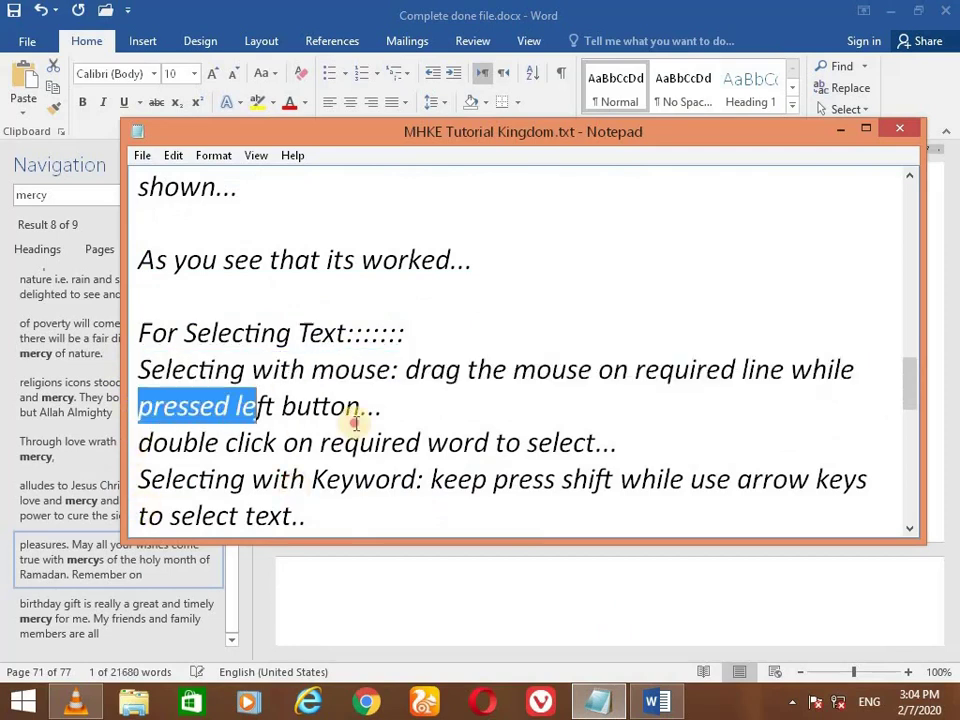
left_click_drag(137, 442, 170, 442)
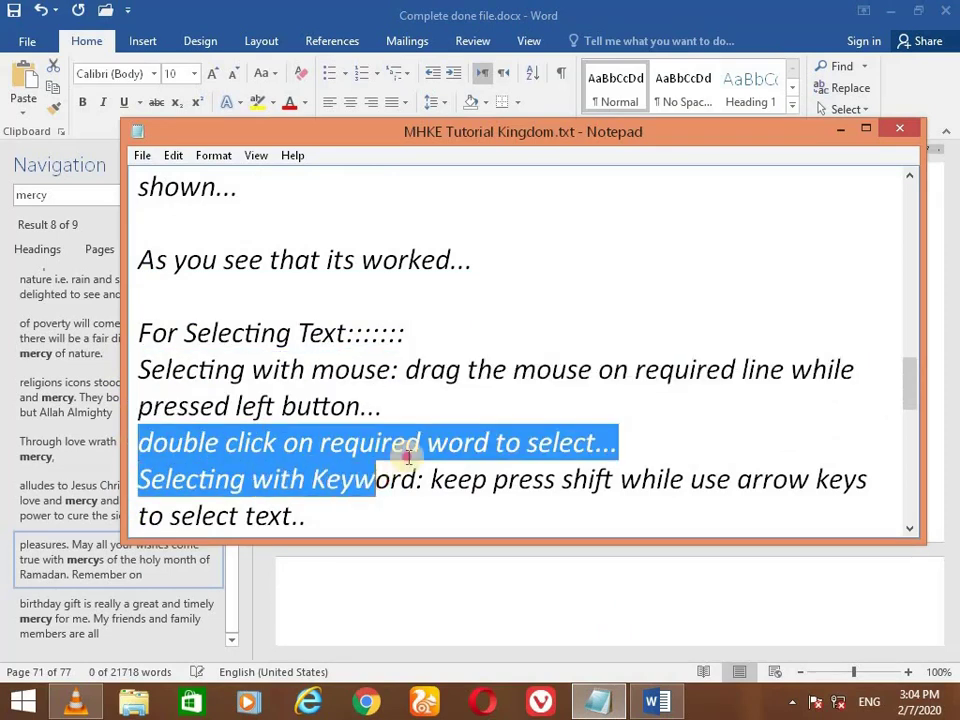
left_click_drag(255, 460, 621, 440)
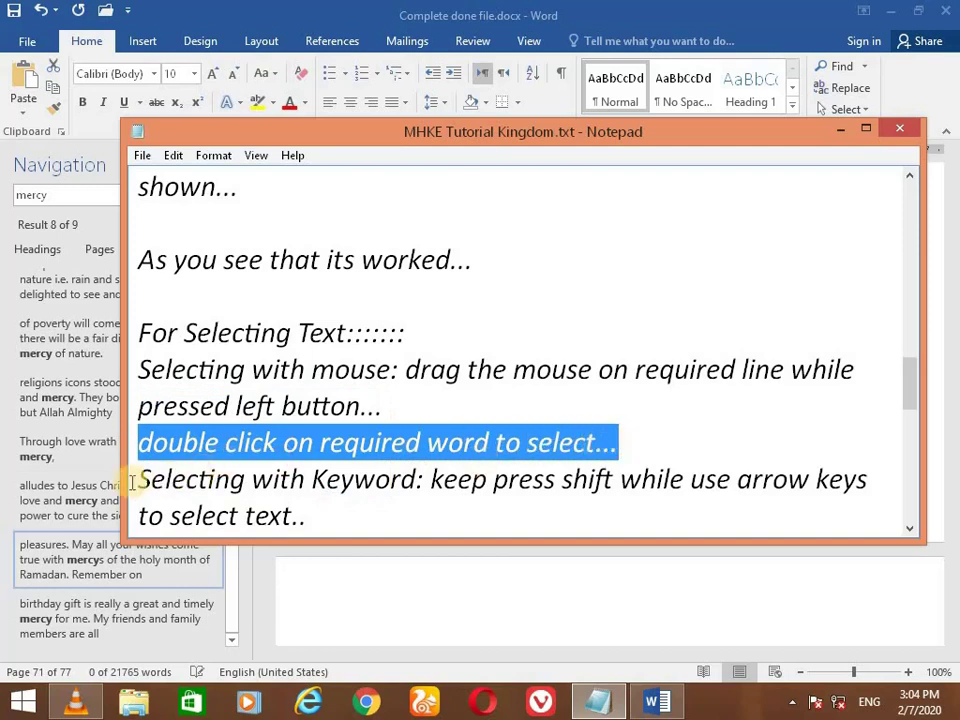
left_click(840, 129)
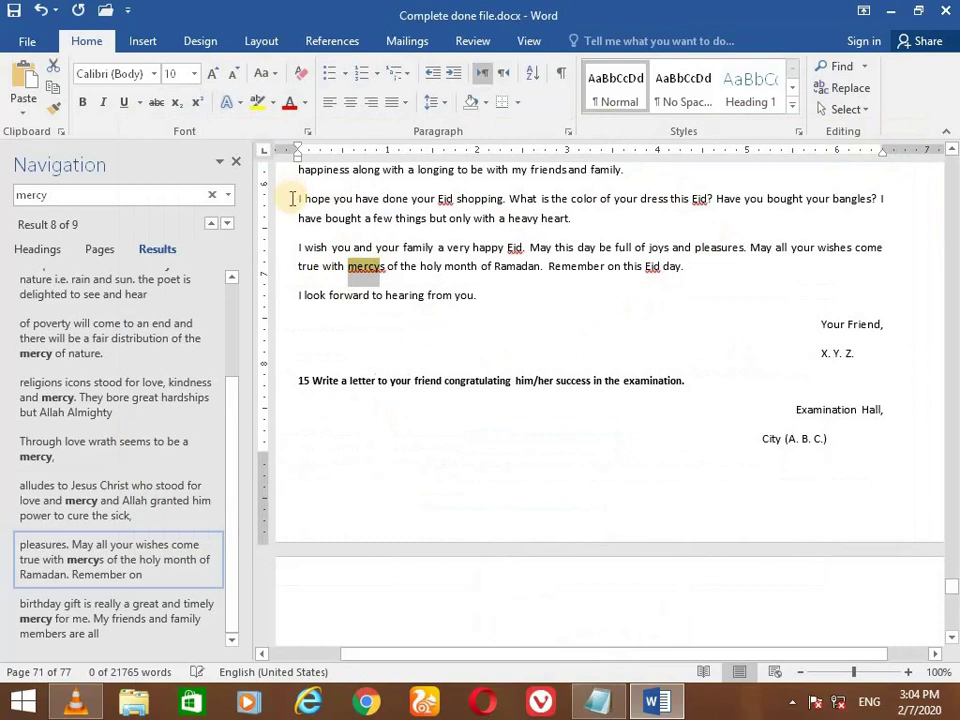
Drag-select the 'I hope you have done' line, then double-click happy, family, hearing and congratulating
mouse_move(299, 198)
left_mouse_down()
mouse_move(900, 194)
mouse_move(795, 212)
left_mouse_up()
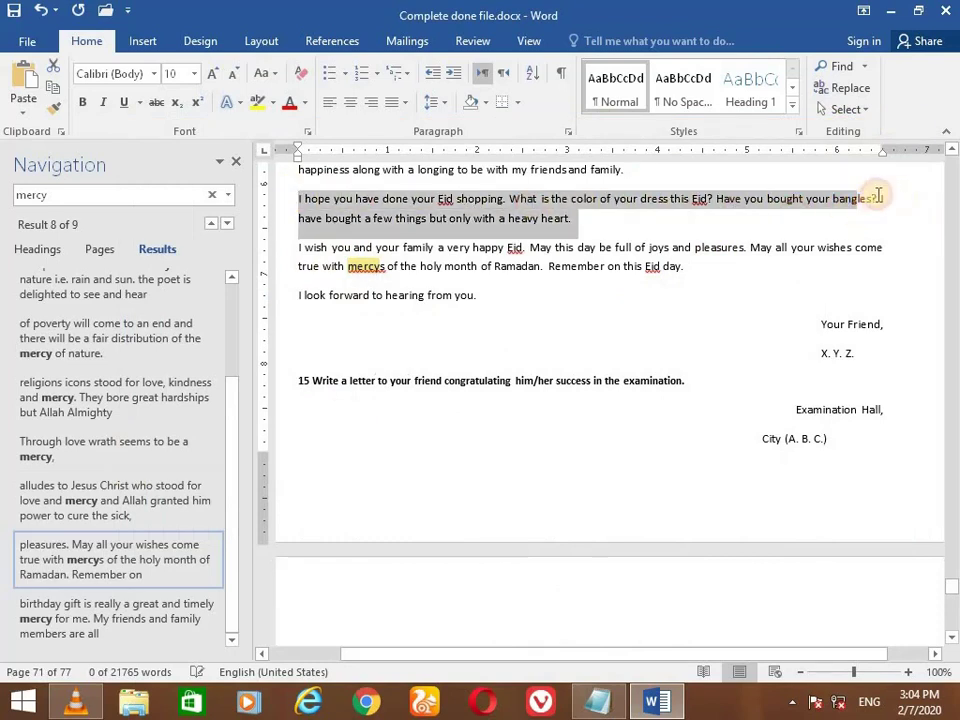
left_click_drag(878, 195, 888, 196)
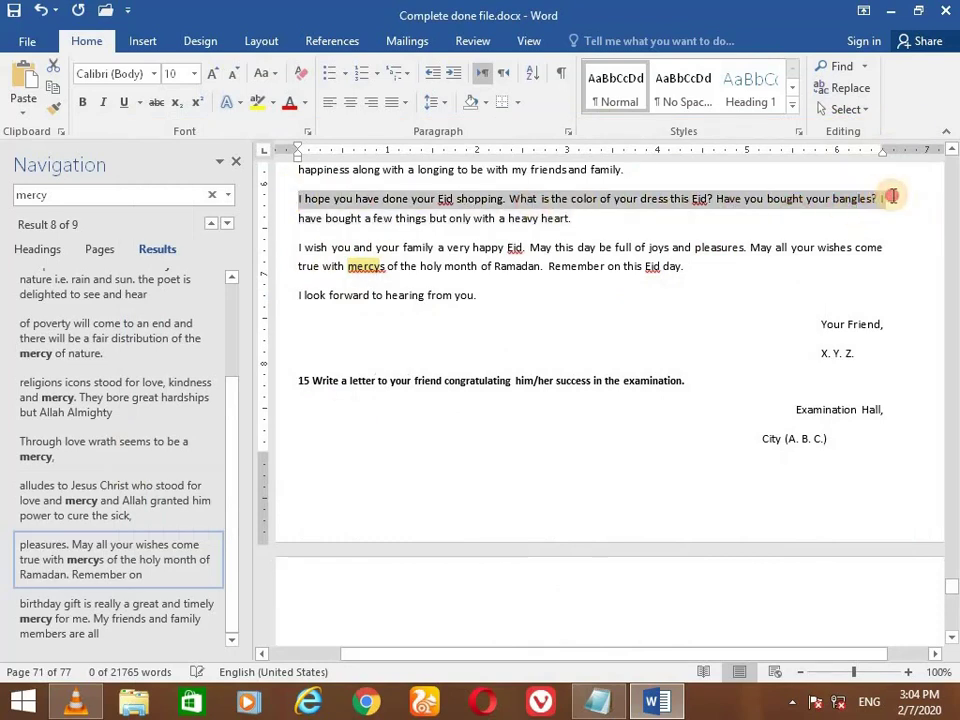
double_click(481, 249)
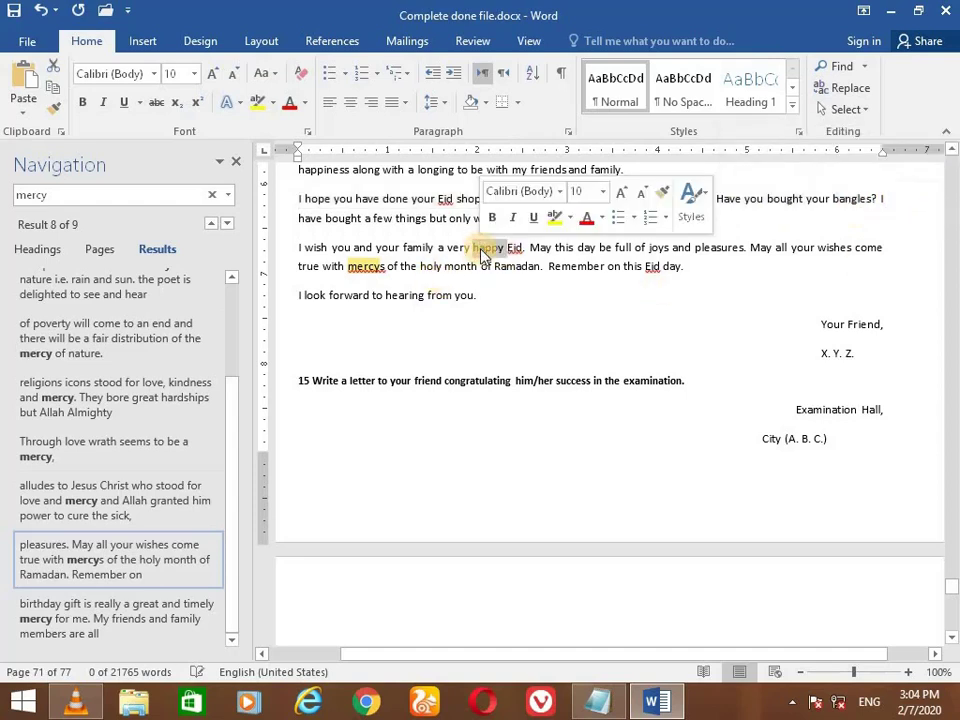
double_click(416, 247)
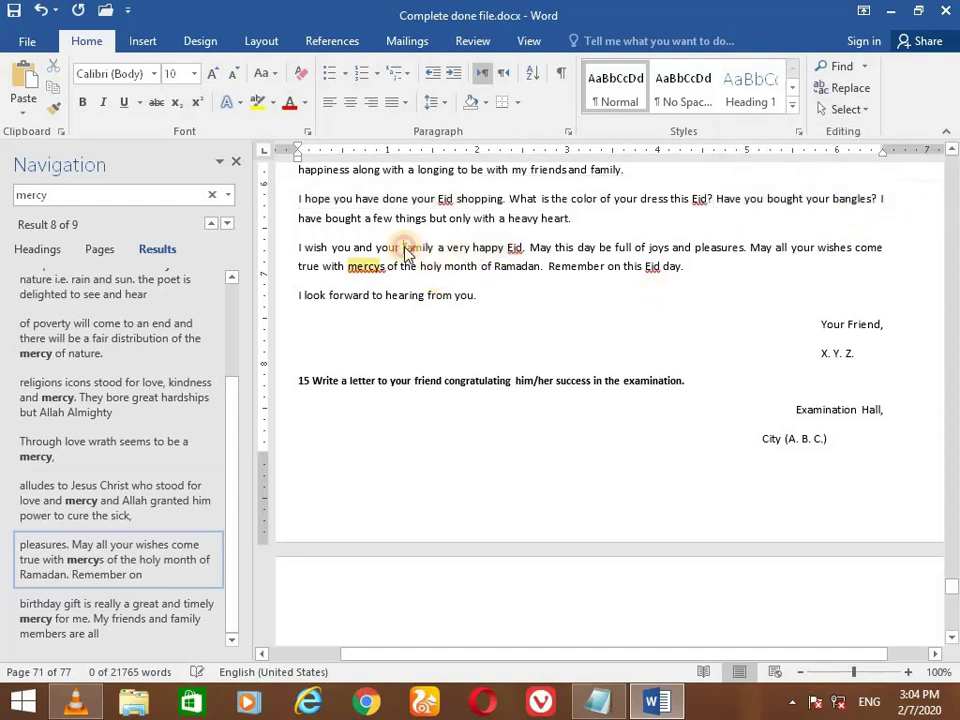
double_click(420, 294)
double_click(482, 383)
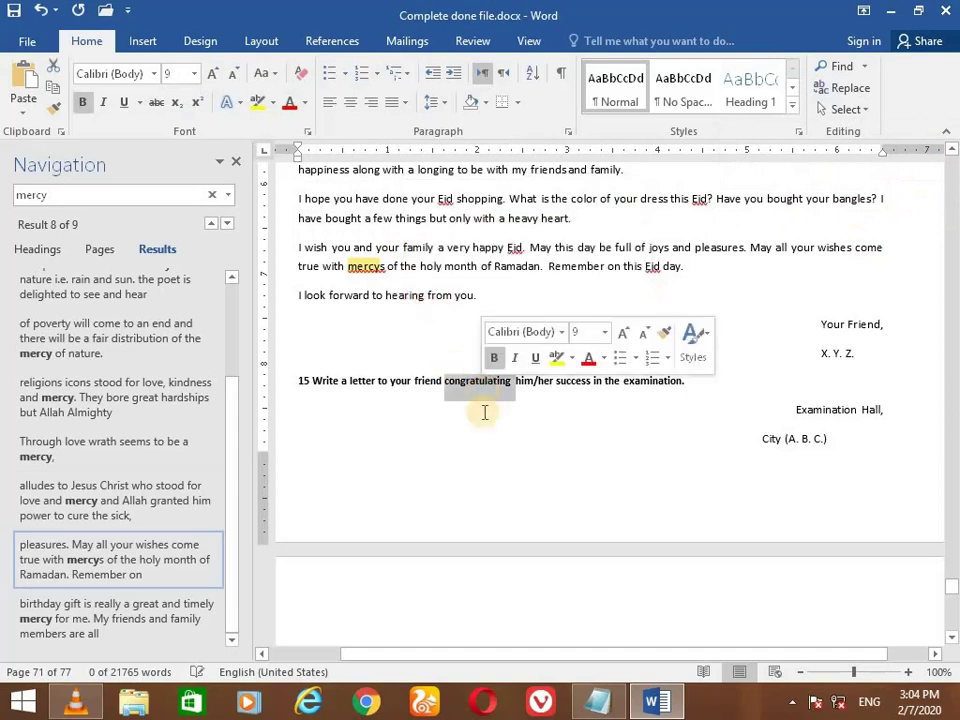
Restore Notepad, highlight the 'Selecting with Keyword' lines, then minimize it again
left_click(600, 708)
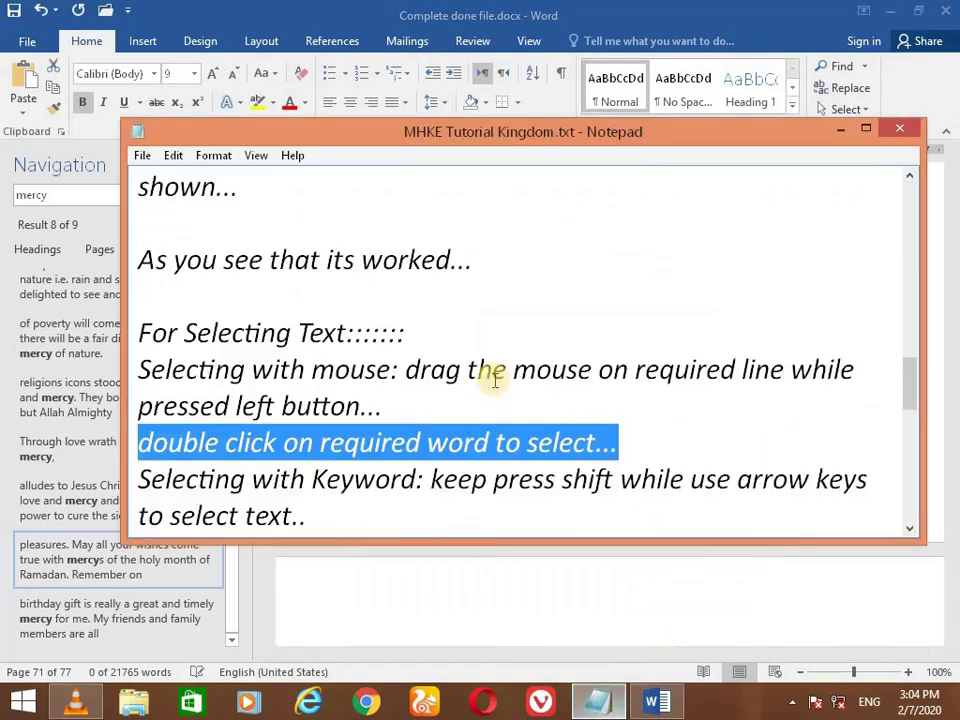
scroll(343, 381, "down", 1)
left_click_drag(138, 369, 866, 374)
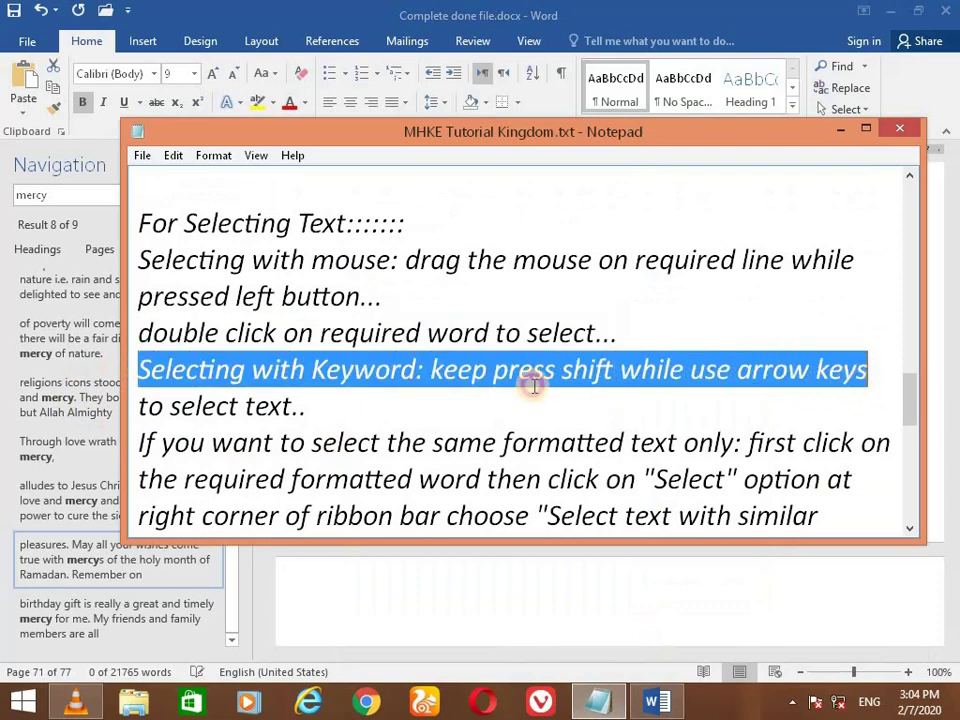
left_click_drag(143, 404, 310, 408)
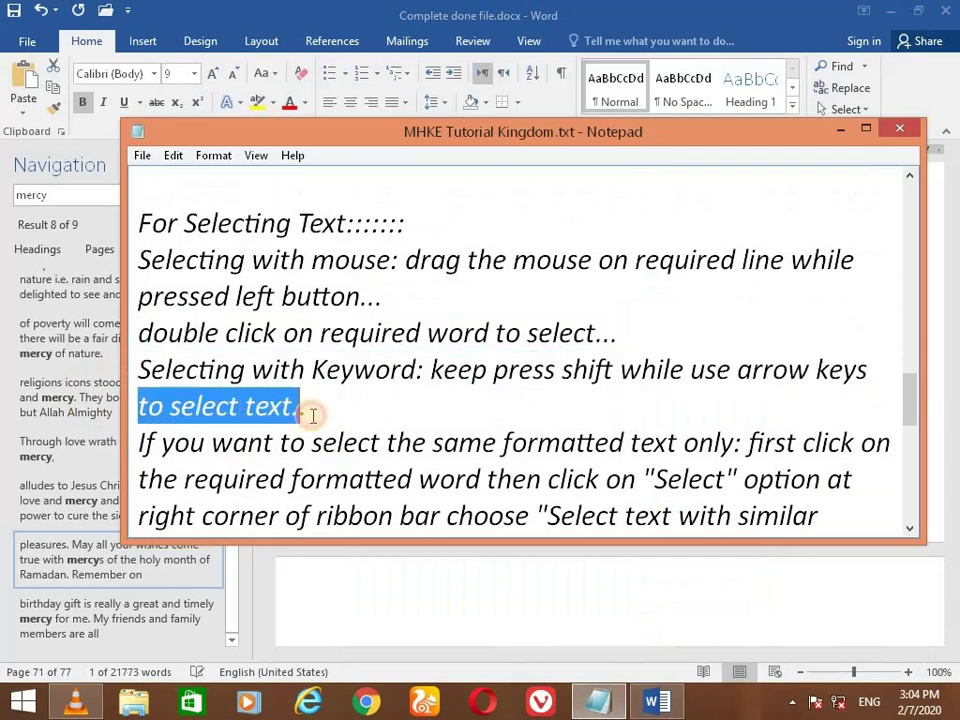
left_click(840, 132)
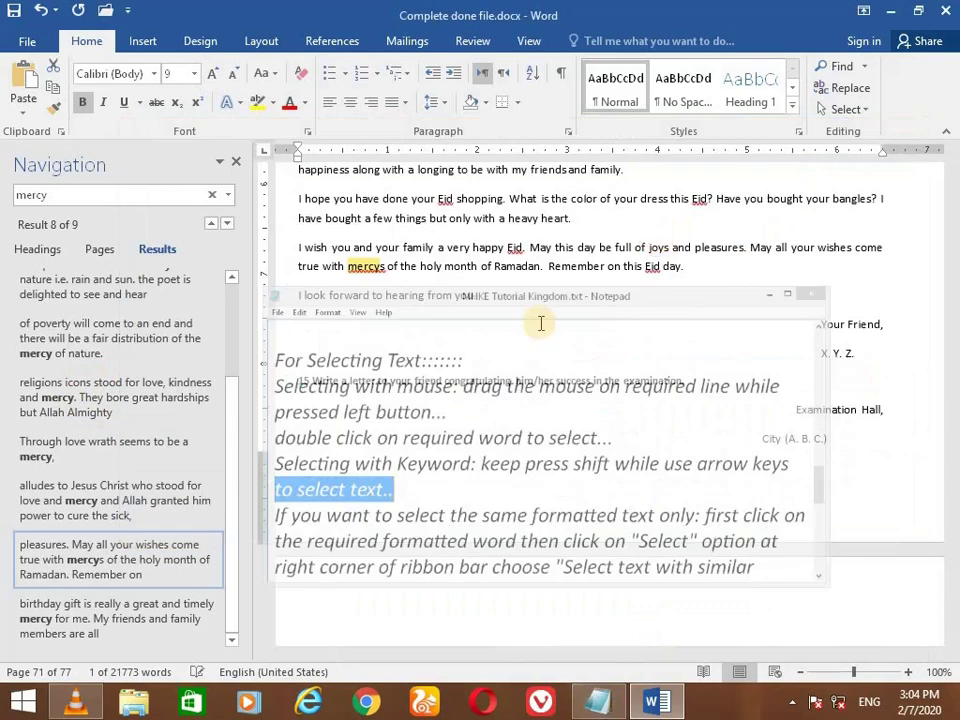
From the word 'success', extend the selection with Shift+Up/Down to Examination Hall and back, then restore Notepad
left_click(565, 399)
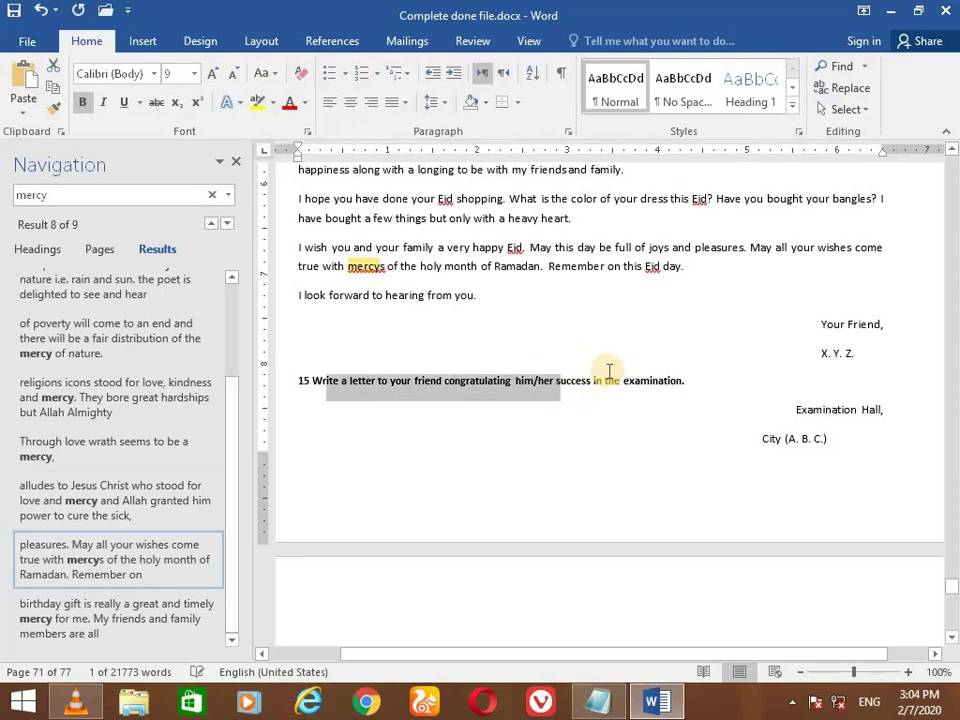
key("shift+Up")
key("shift+Up")
key("shift+Up")
key("shift+Up")
key("shift+Up")
key("shift+Up")
key("shift+Up")
key("shift+Up")
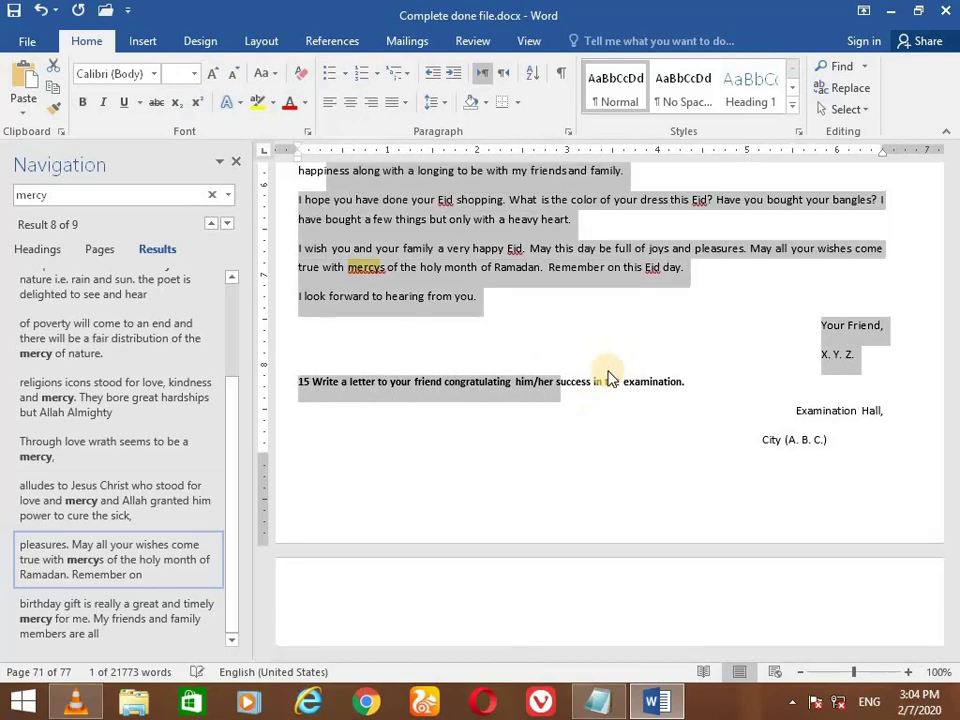
key("shift+Down")
key("shift+Down")
key("shift+Down")
key("shift+Down")
key("shift+Down")
key("shift+Down")
key("shift+Down")
key("shift+Down")
key("shift+Down")
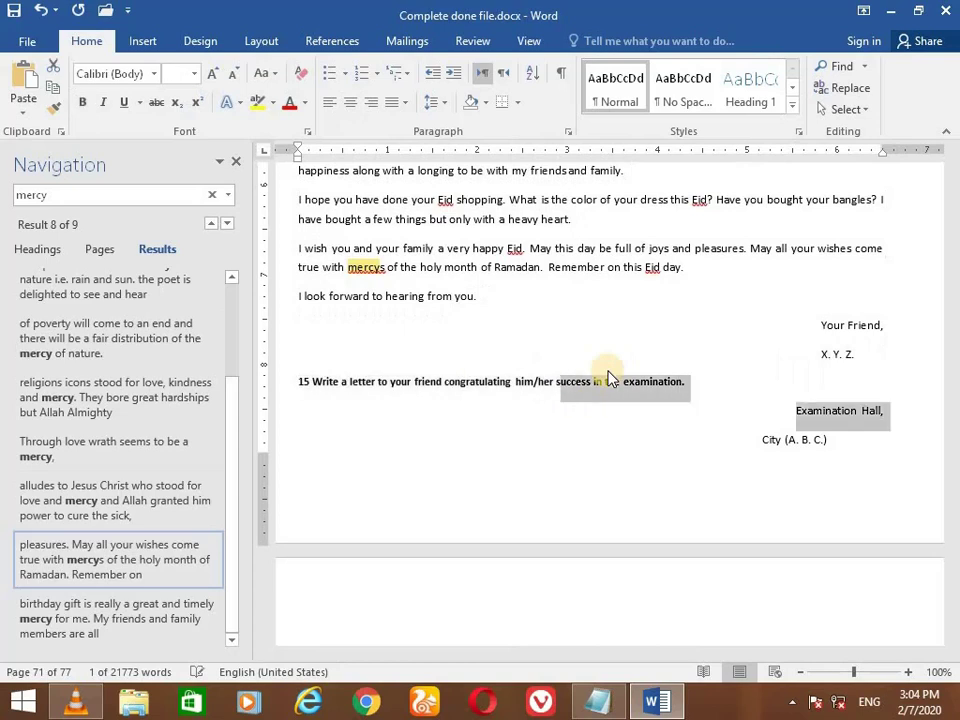
key("shift+Down")
scroll(610, 378, "down", 1)
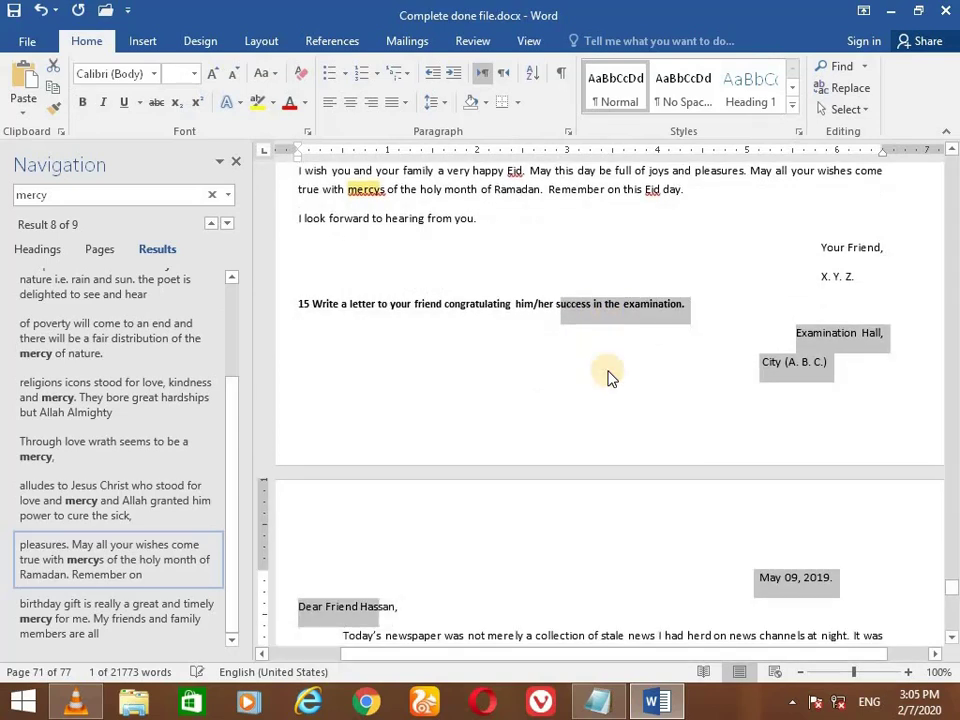
key("shift+Up")
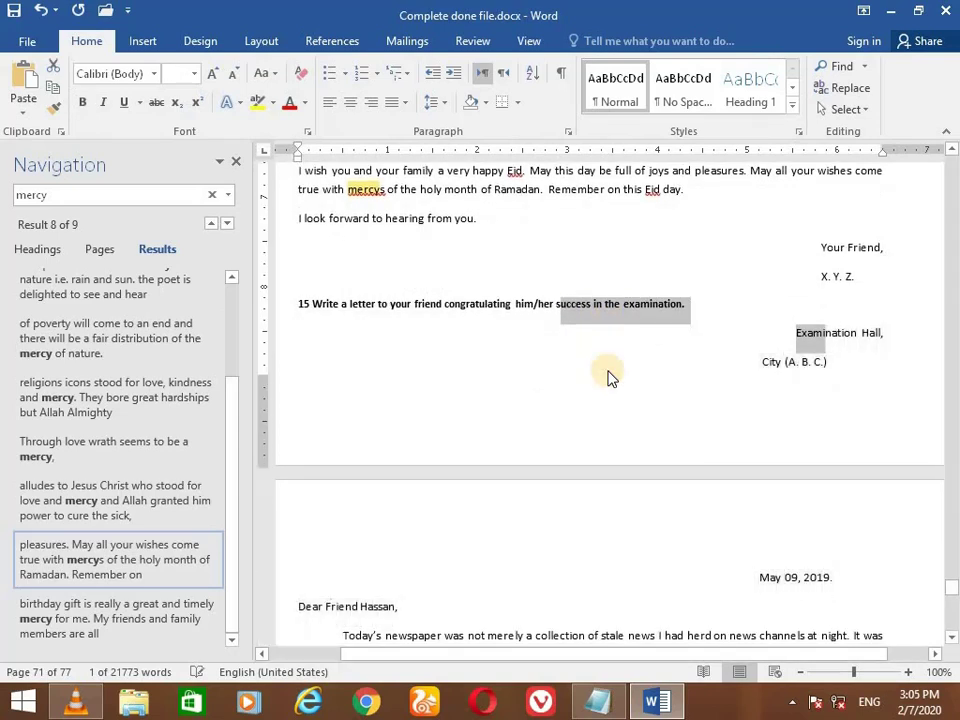
key("shift+Up")
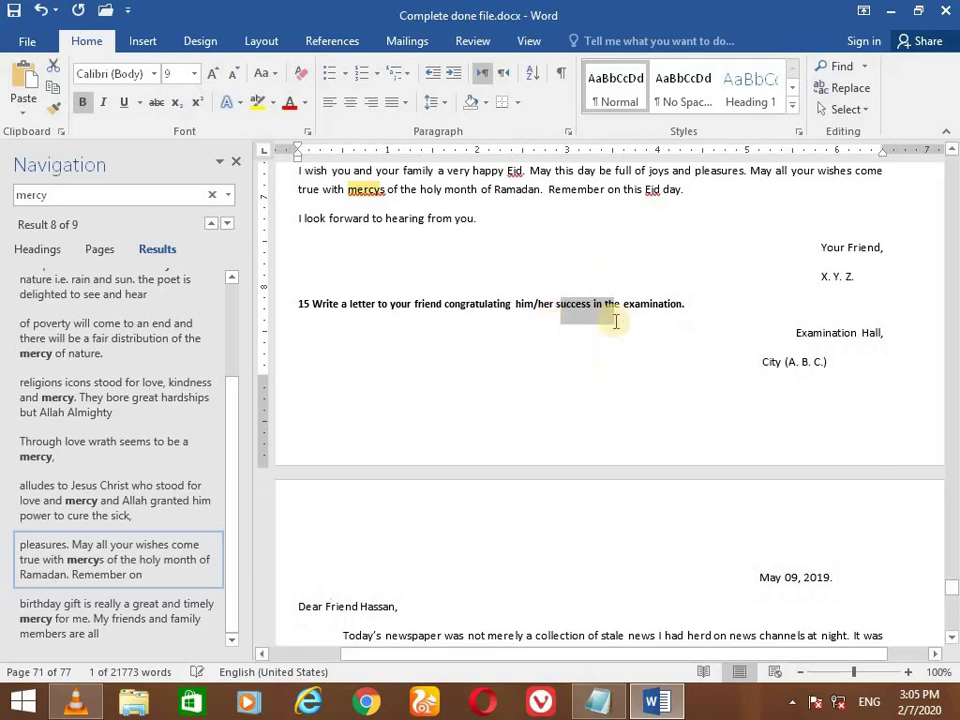
left_click(603, 701)
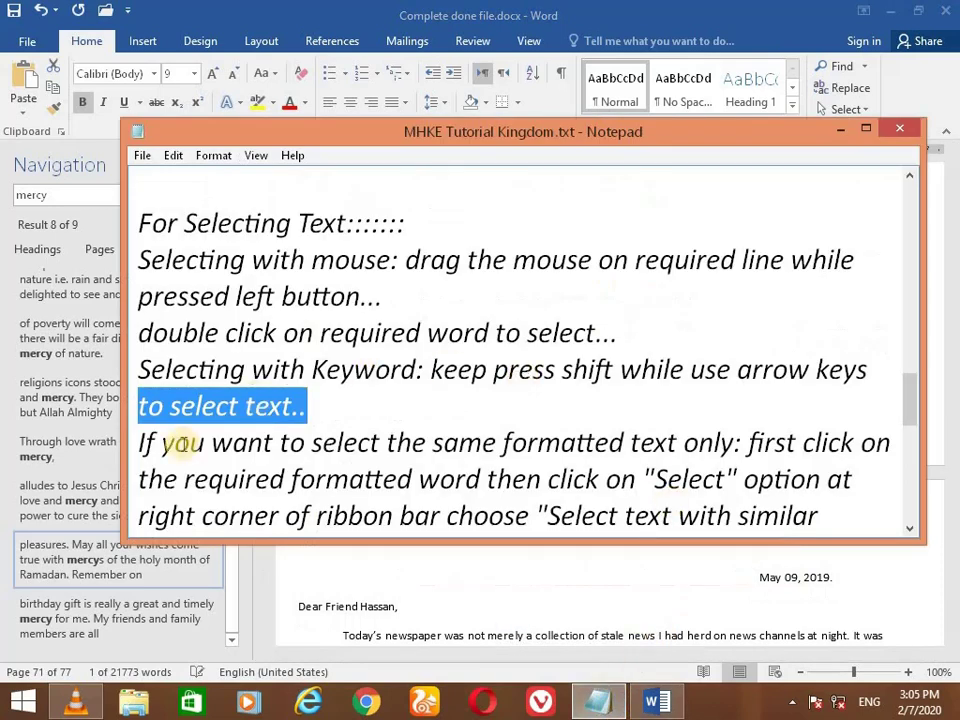
Highlight the 'same formatted text' and ribbon 'Select' option instructions, then minimize Notepad
left_click_drag(141, 440, 886, 440)
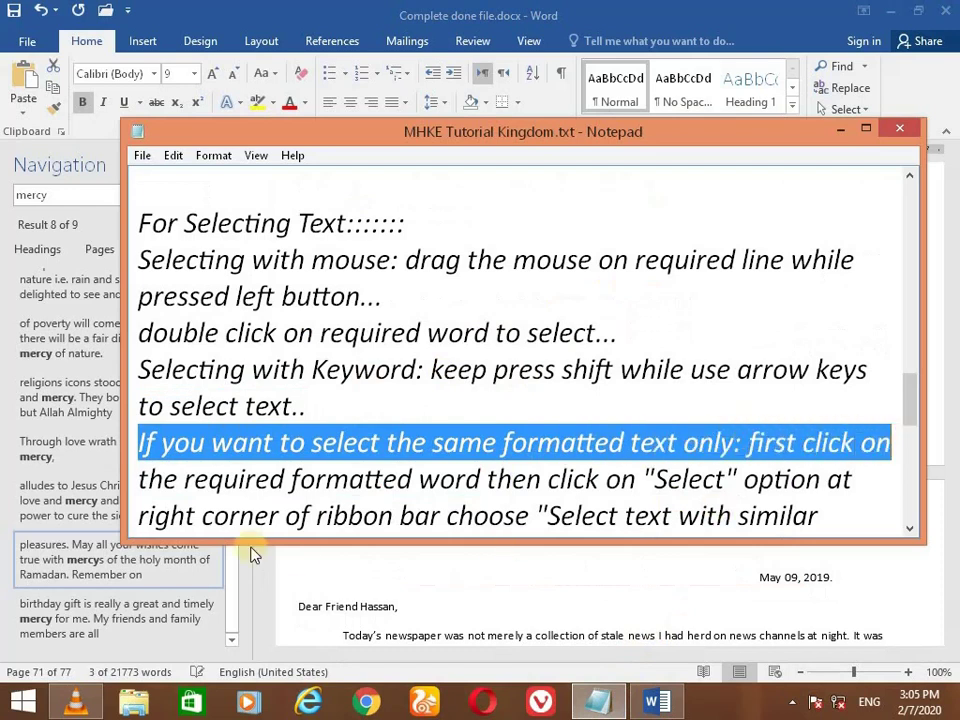
left_click_drag(145, 477, 620, 484)
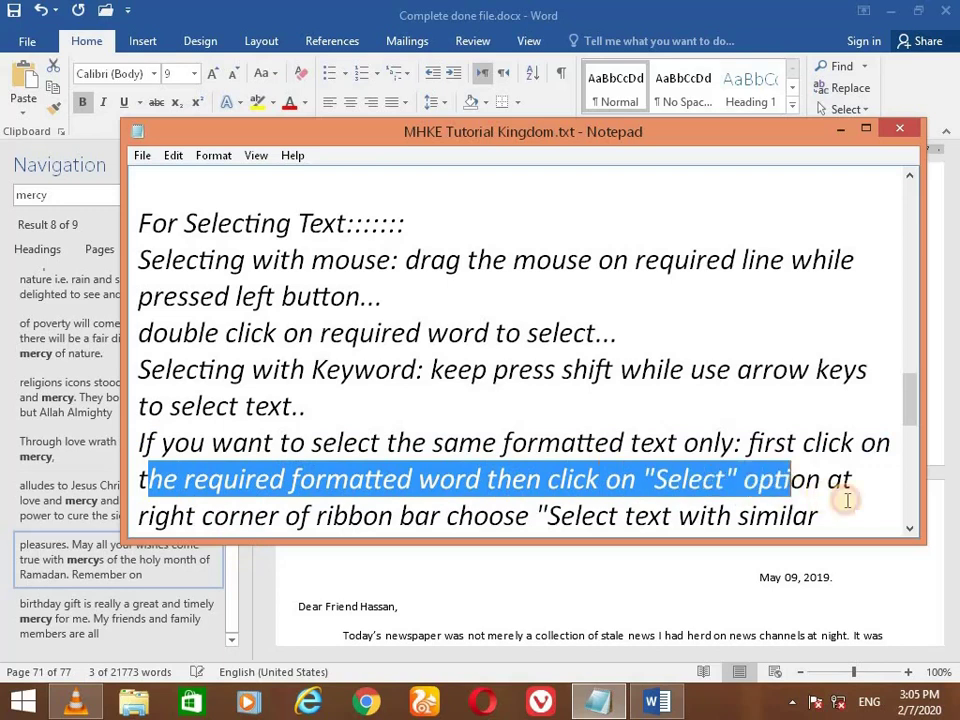
left_click_drag(620, 484, 832, 483)
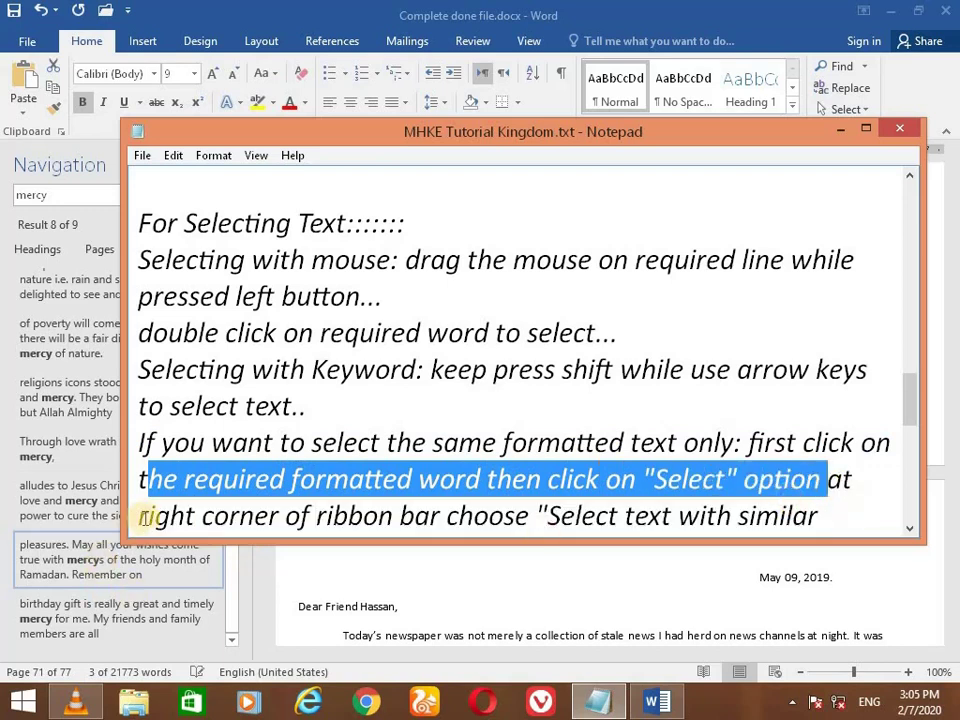
scroll(580, 405, "down", 1)
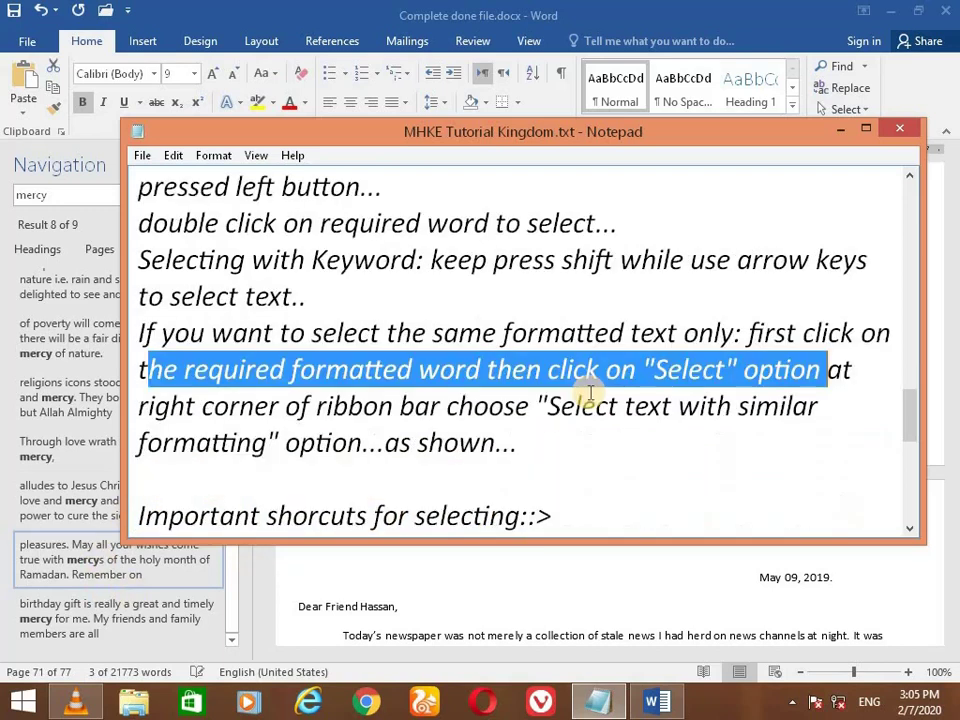
left_click_drag(138, 402, 824, 405)
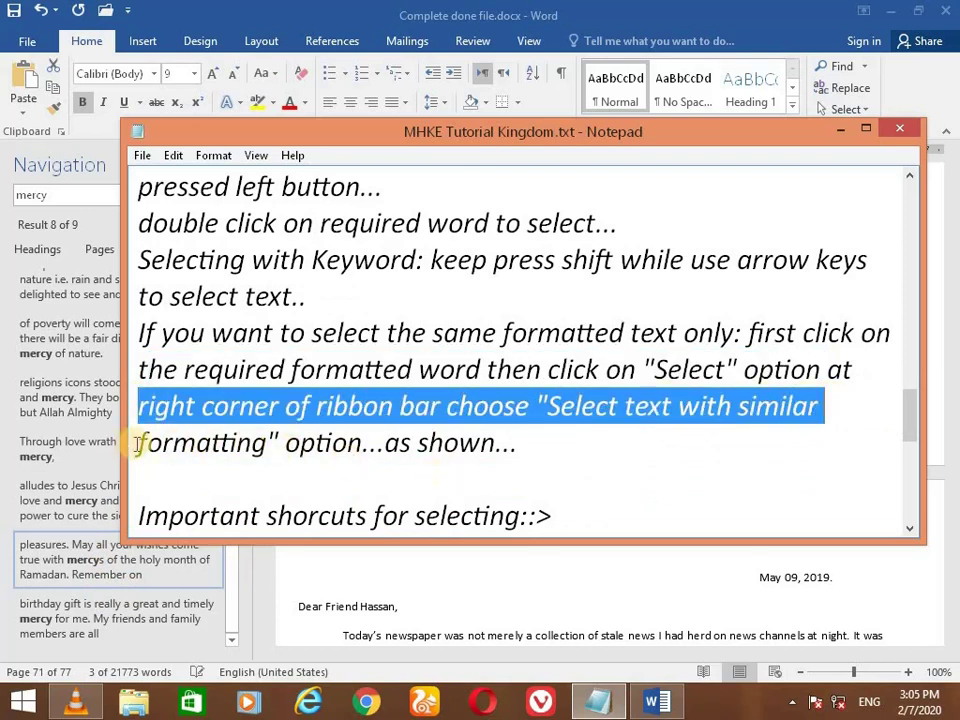
left_click_drag(138, 445, 518, 443)
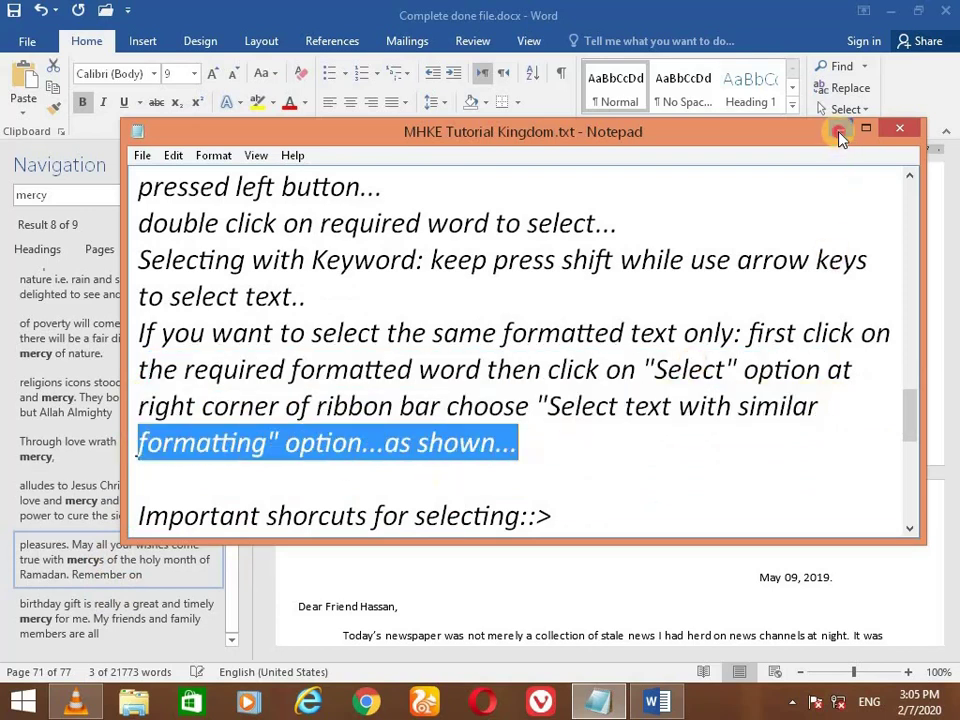
left_click(839, 134)
scroll(596, 396, "up", 2)
scroll(594, 390, "up", 4)
scroll(590, 382, "up", 3)
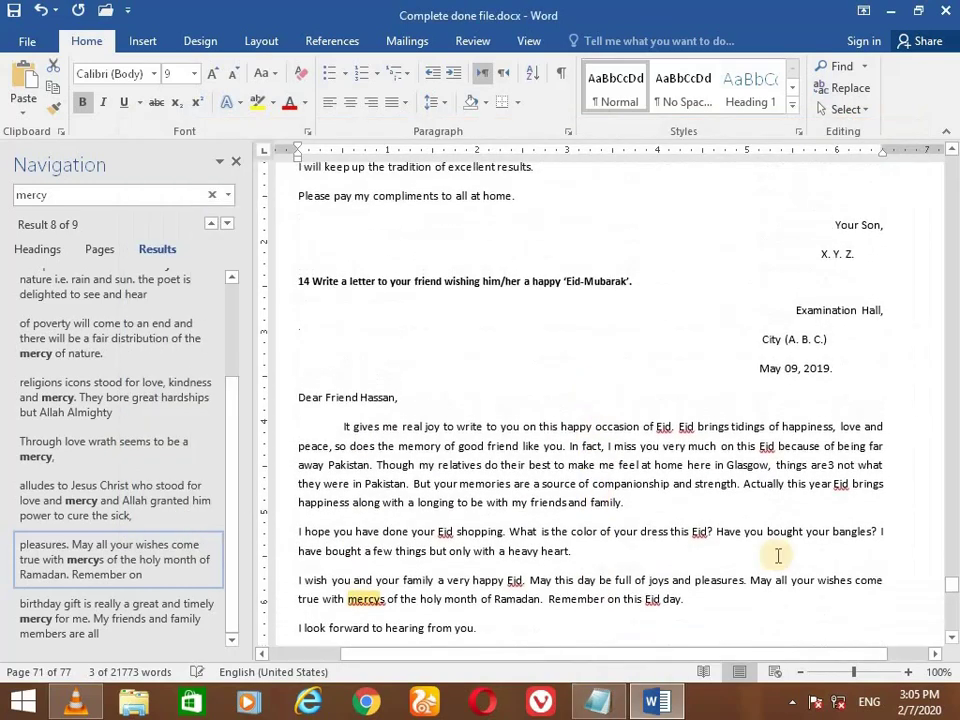
scroll(956, 579, "up", 3)
mouse_move(956, 579)
left_mouse_down()
mouse_move(913, 218)
mouse_move(926, 133)
left_mouse_up()
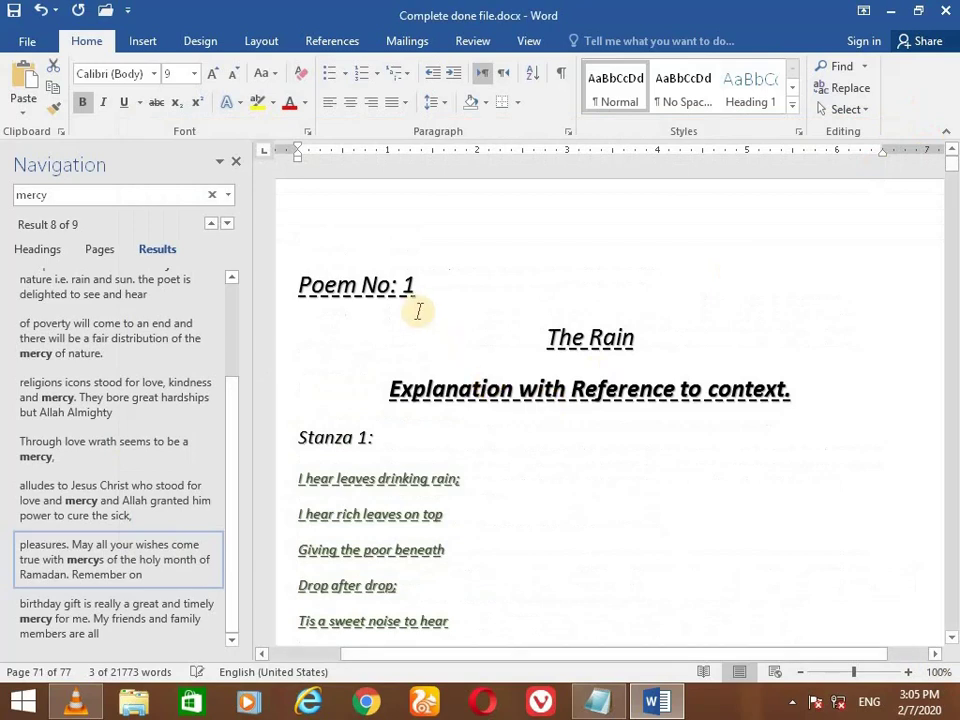
left_click_drag(374, 437, 300, 437)
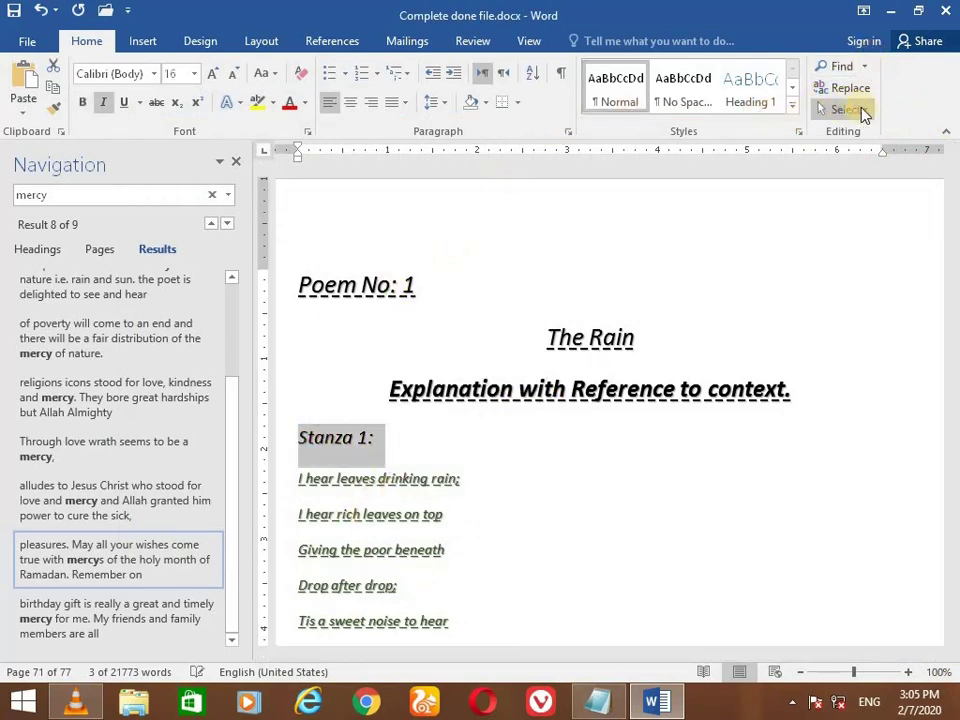
left_click(849, 109)
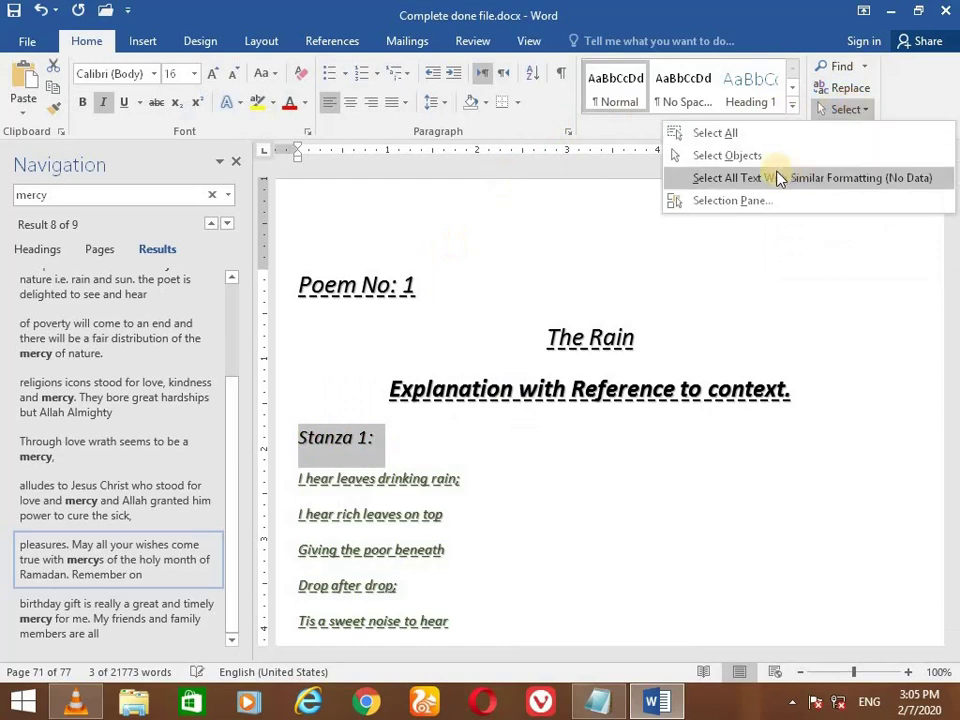
left_click(829, 178)
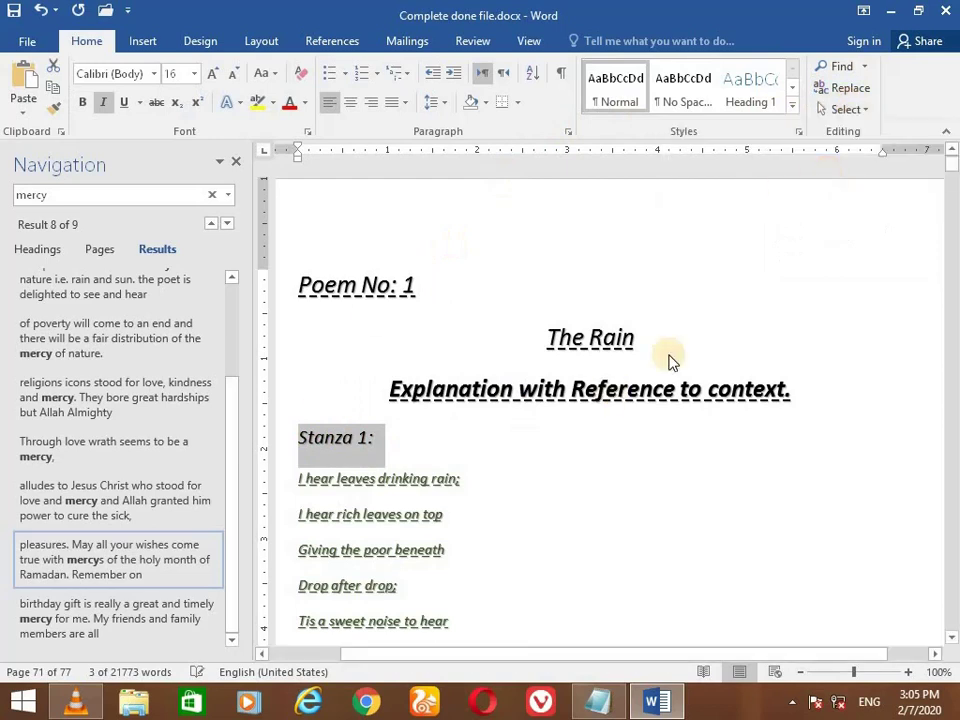
left_click_drag(953, 178, 955, 190)
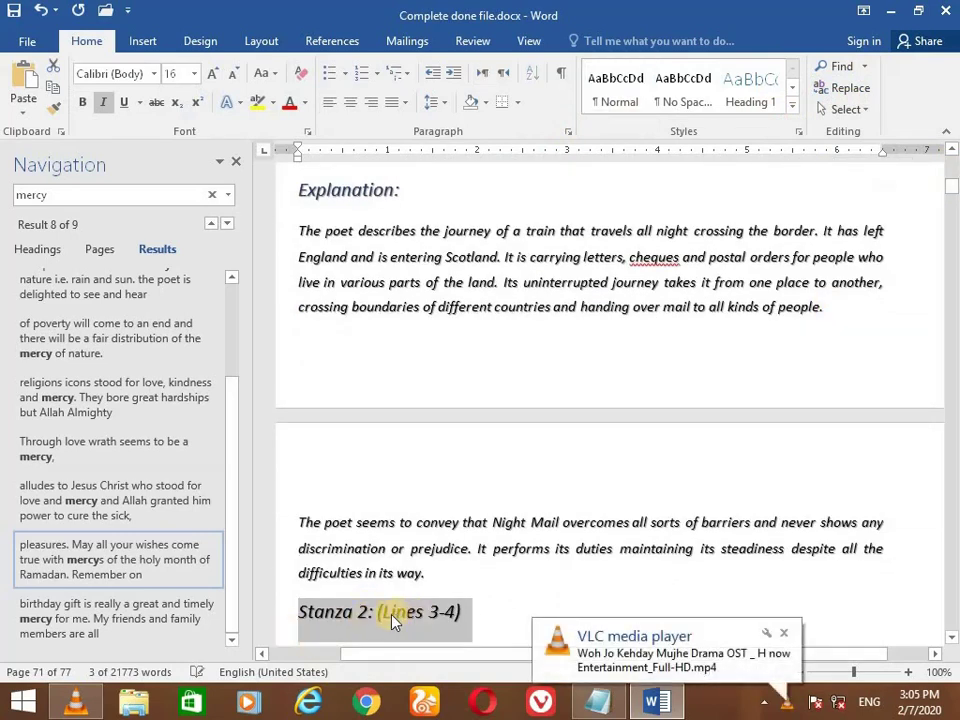
left_click_drag(952, 200, 951, 165)
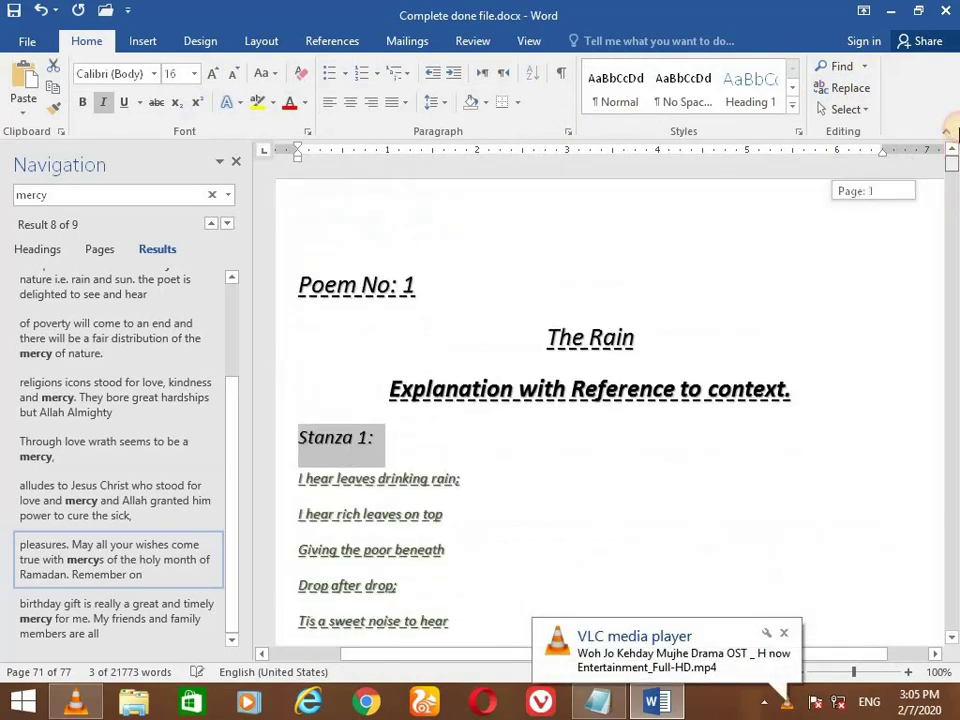
left_click(565, 405)
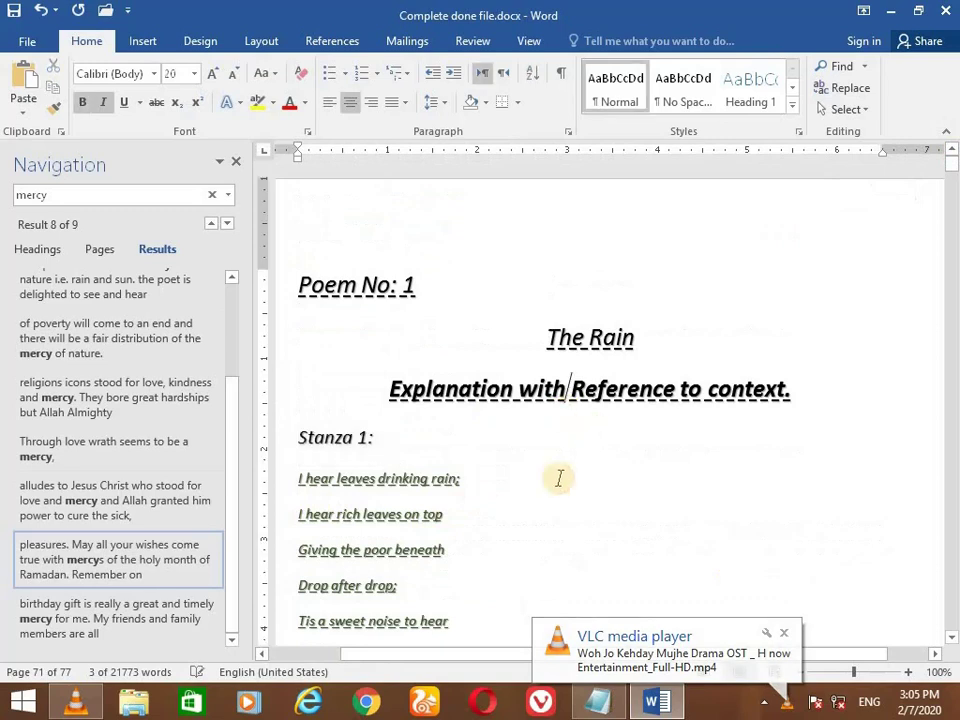
scroll(529, 499, "down", 3)
scroll(529, 498, "down", 2)
scroll(531, 498, "up", 2)
scroll(531, 498, "down", 1)
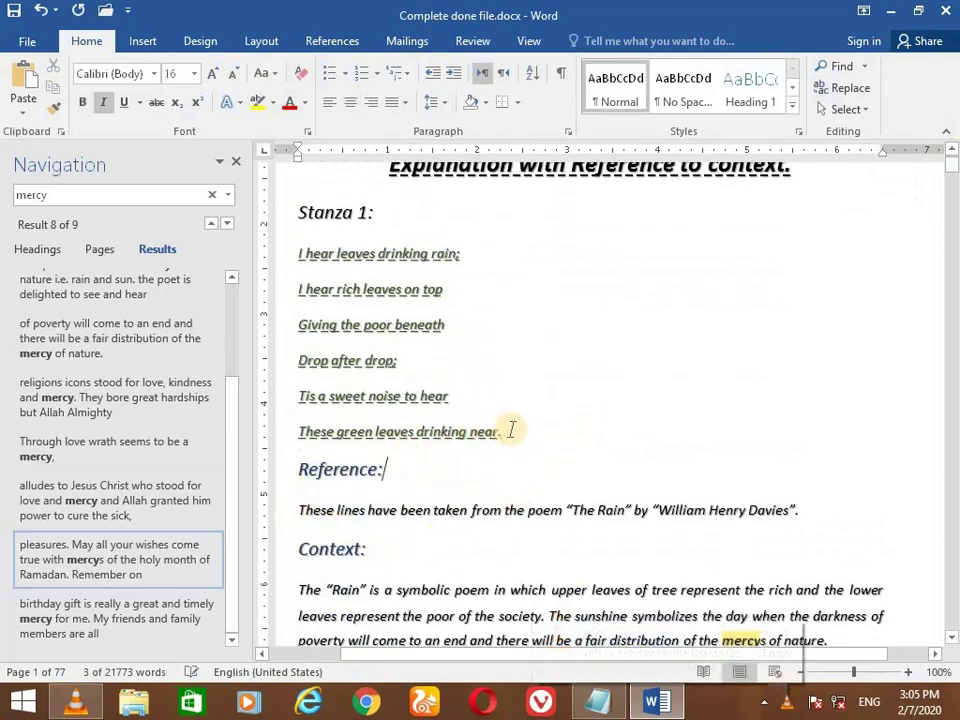
Select Stanza 1's verse lines and extend to all text with similar formatting via Home > Select
mouse_move(507, 431)
left_mouse_down()
mouse_move(272, 266)
mouse_move(272, 252)
left_mouse_up()
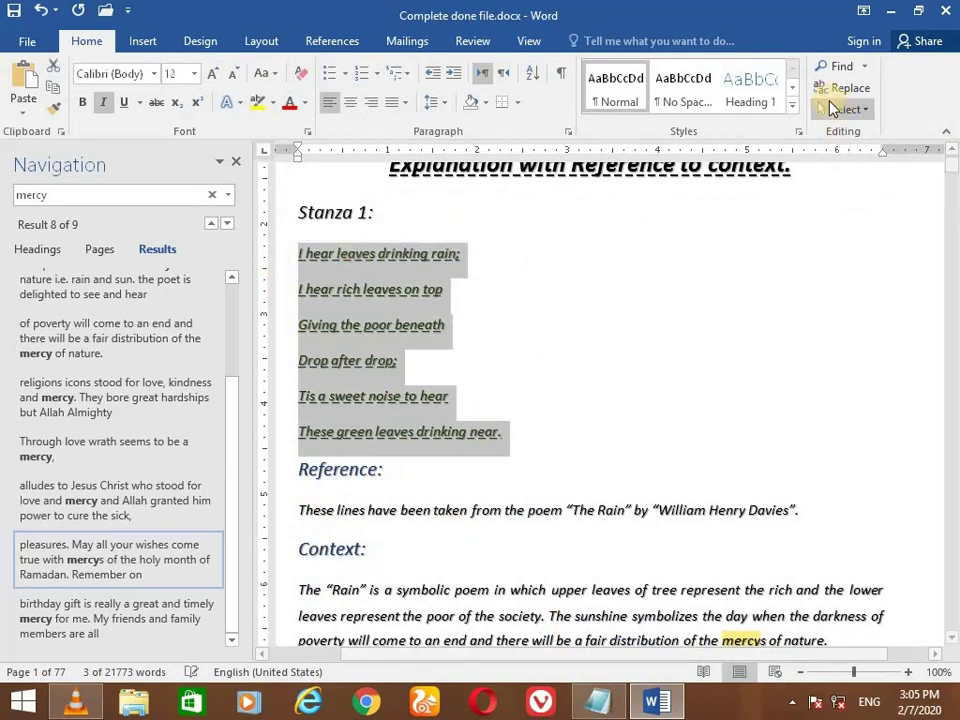
left_click(848, 109)
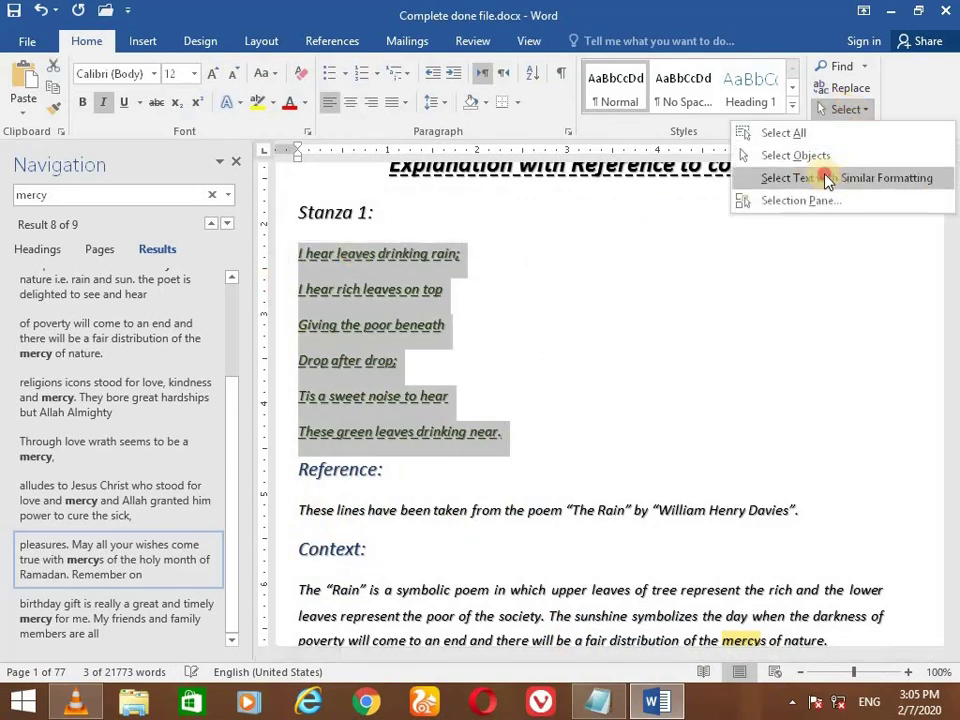
left_click(826, 178)
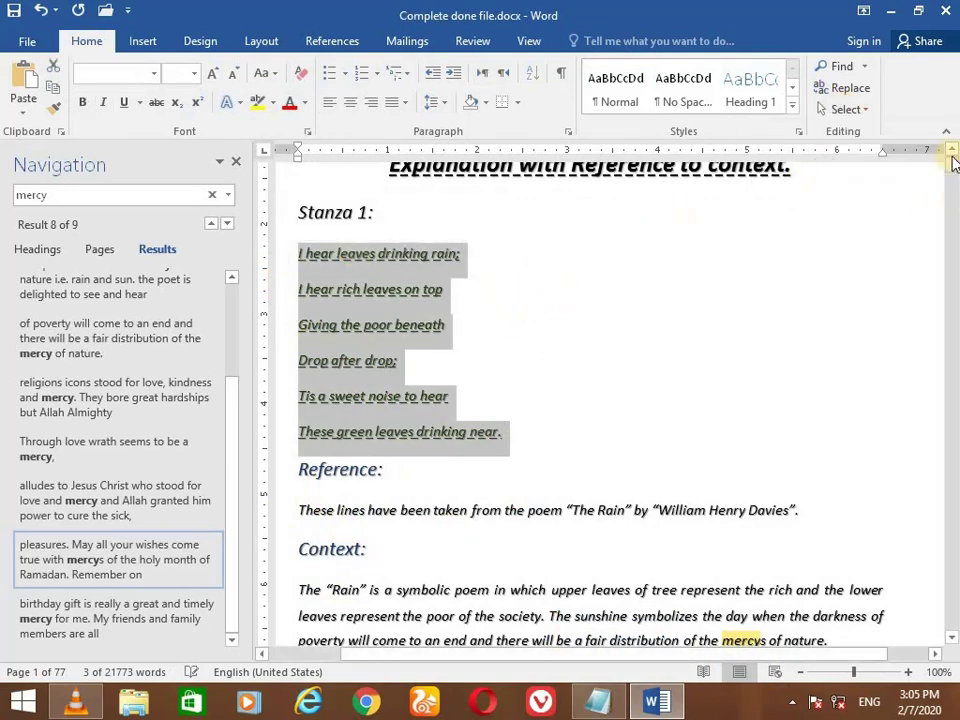
left_click_drag(953, 163, 955, 185)
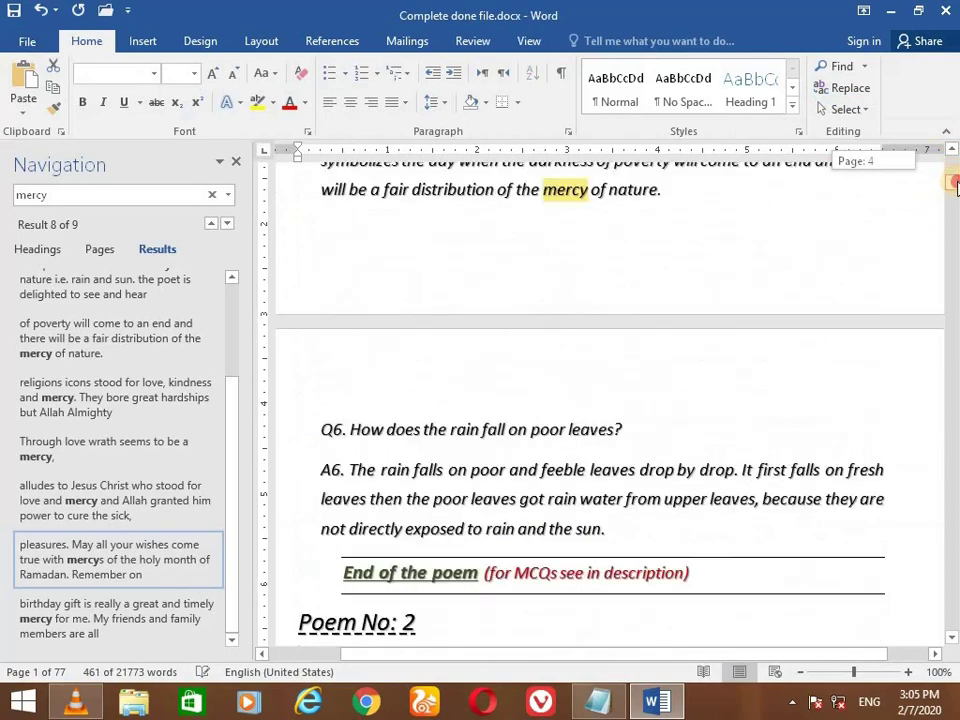
left_click_drag(955, 185, 480, 205)
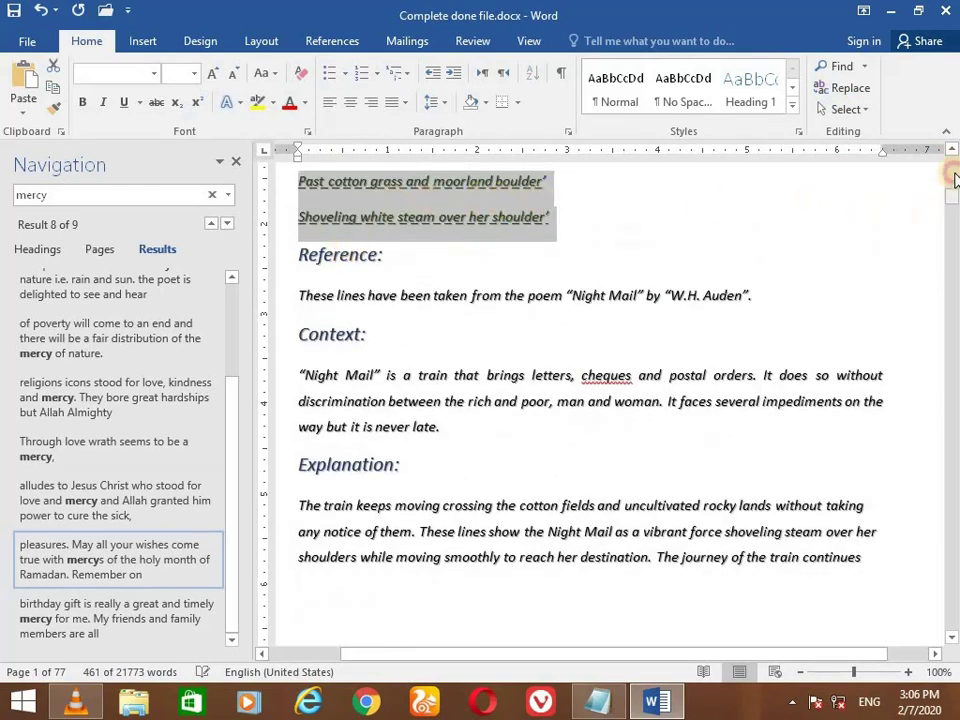
left_click_drag(955, 178, 418, 560)
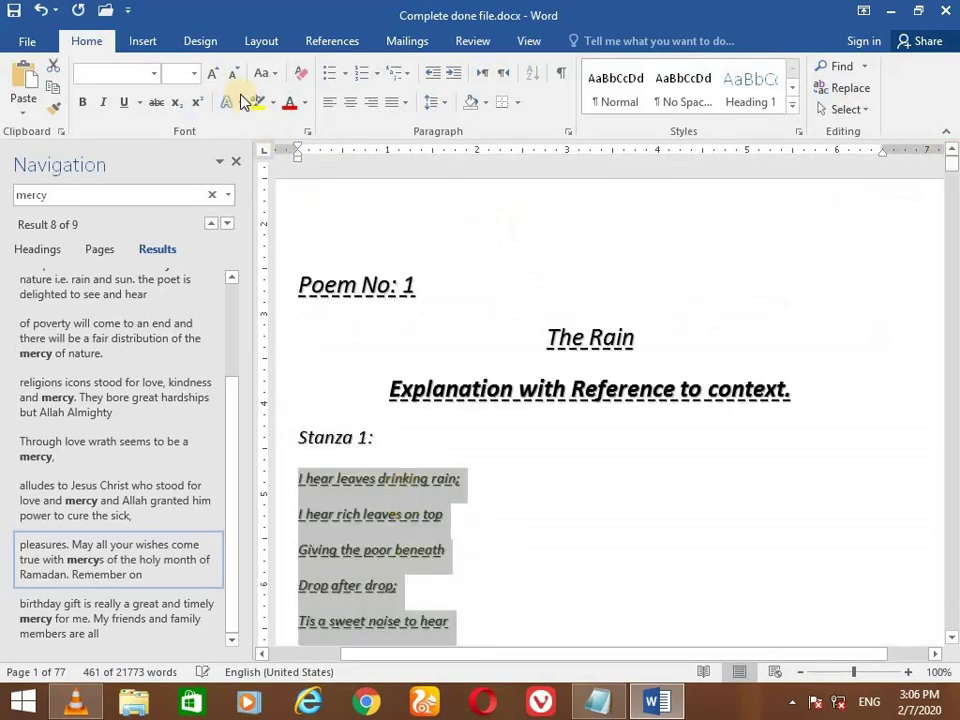
Recolour the selected verse lines and grow their font twice, scrolling down to check the whole document
left_click(305, 104)
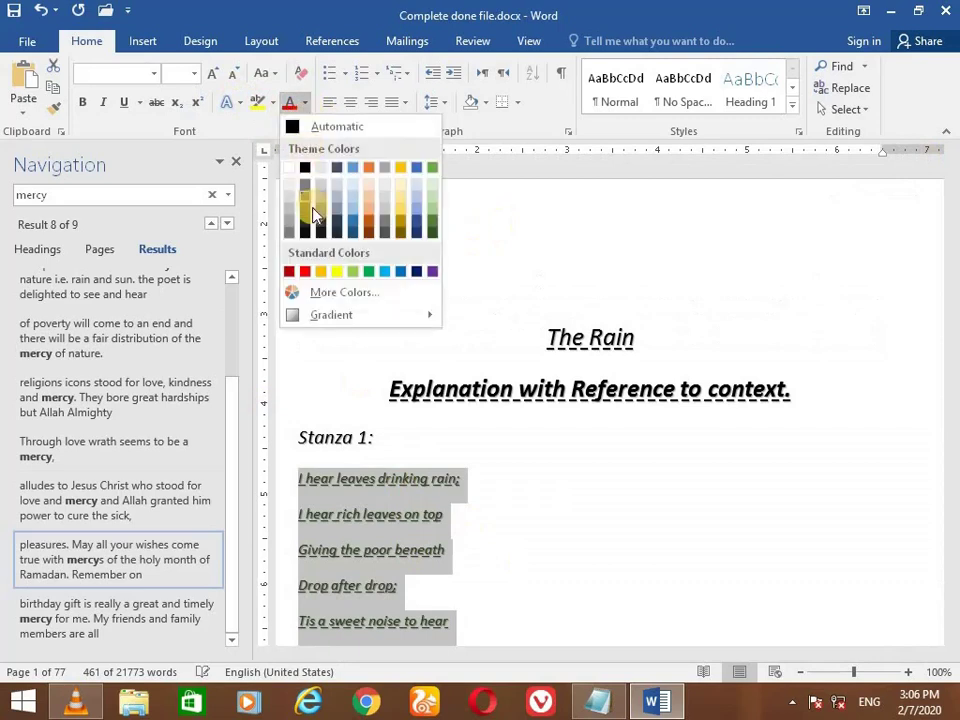
left_click(420, 240)
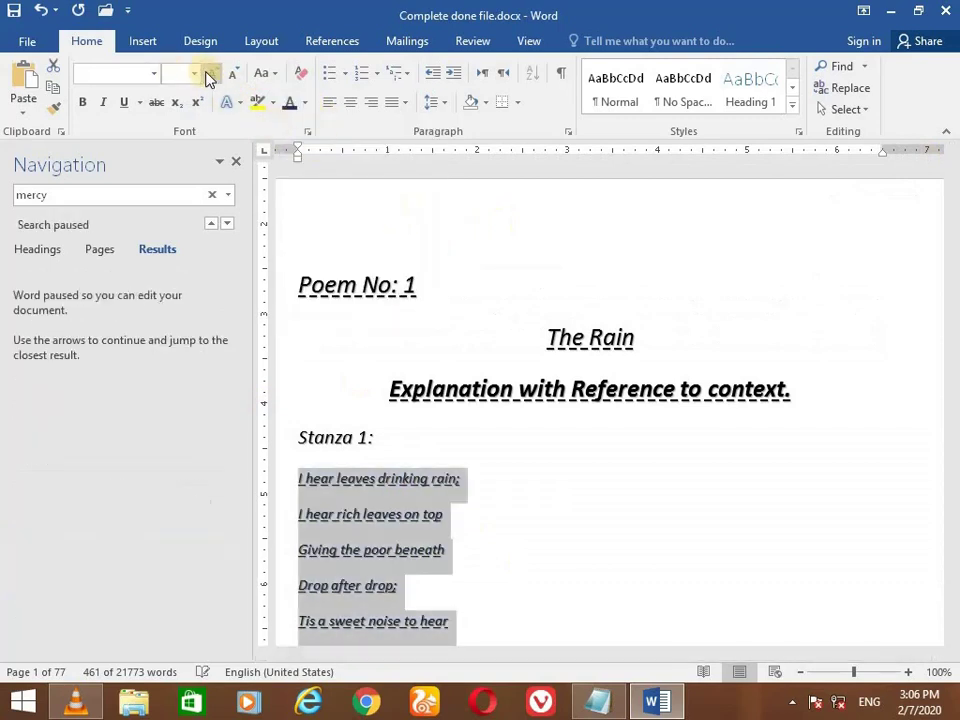
left_click(208, 76)
left_click(208, 76)
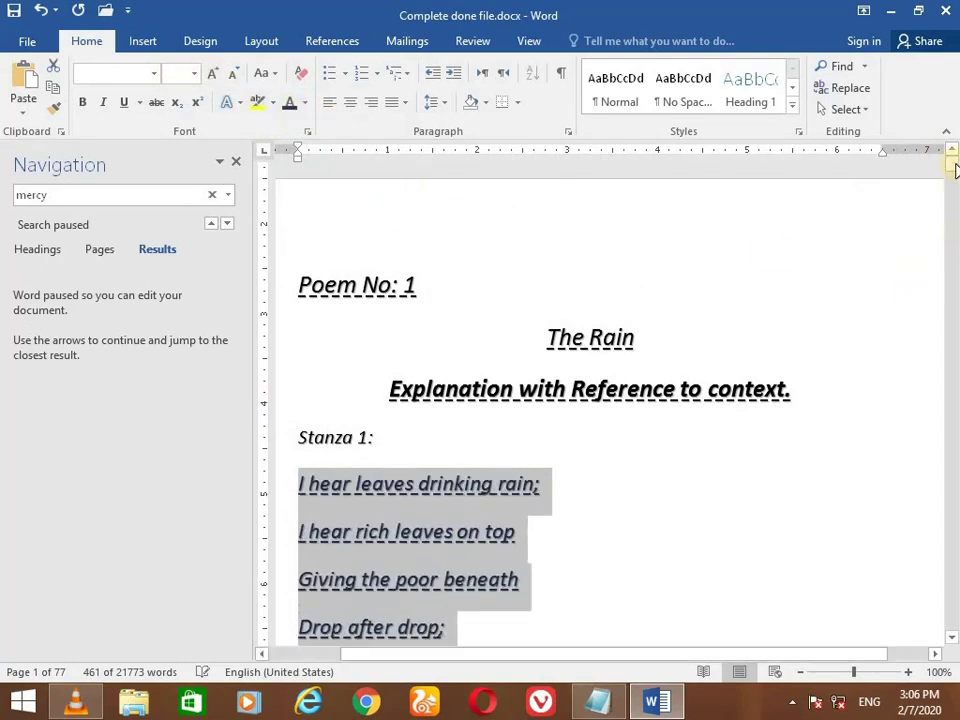
left_click_drag(955, 170, 953, 186)
scroll(857, 396, "down", 1)
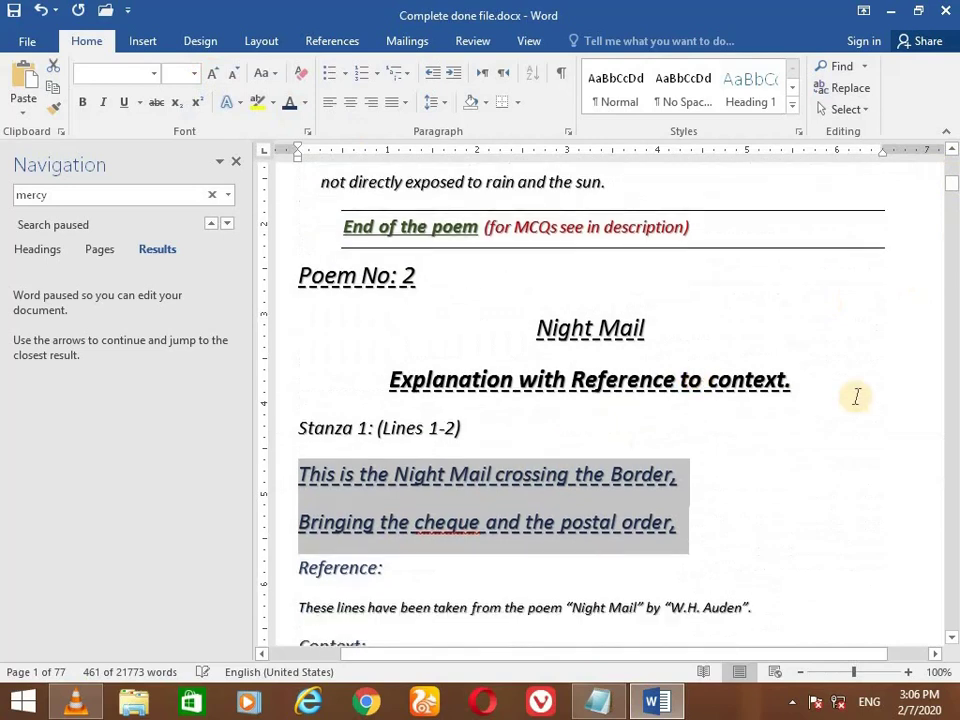
scroll(681, 482, "down", 1)
scroll(671, 495, "down", 3)
scroll(669, 493, "down", 3)
scroll(669, 493, "down", 1)
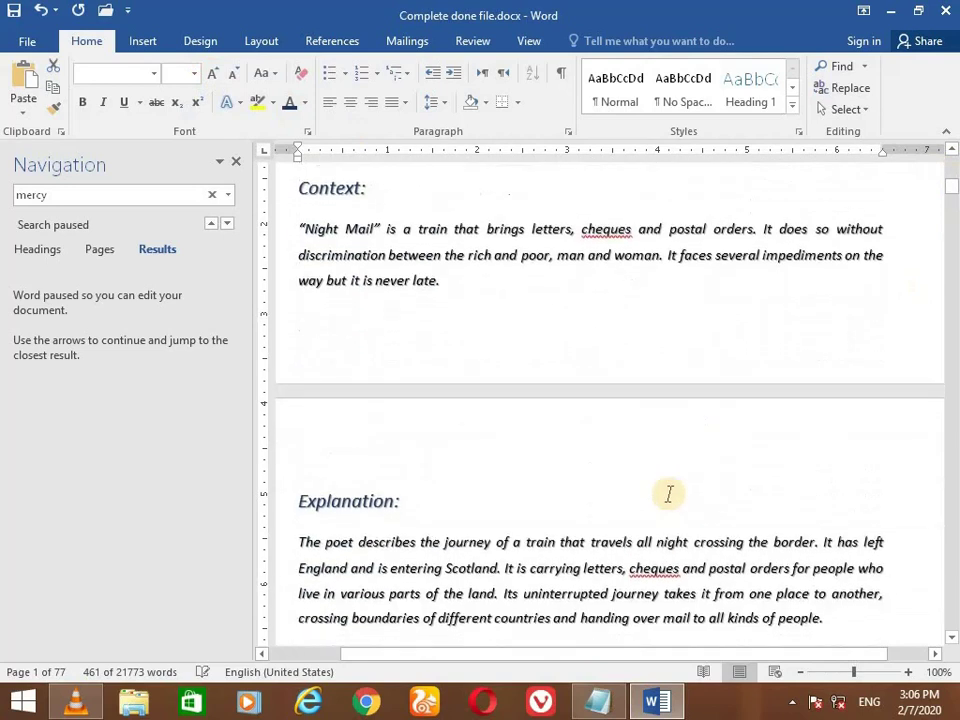
scroll(339, 551, "down", 4)
scroll(580, 435, "down", 3)
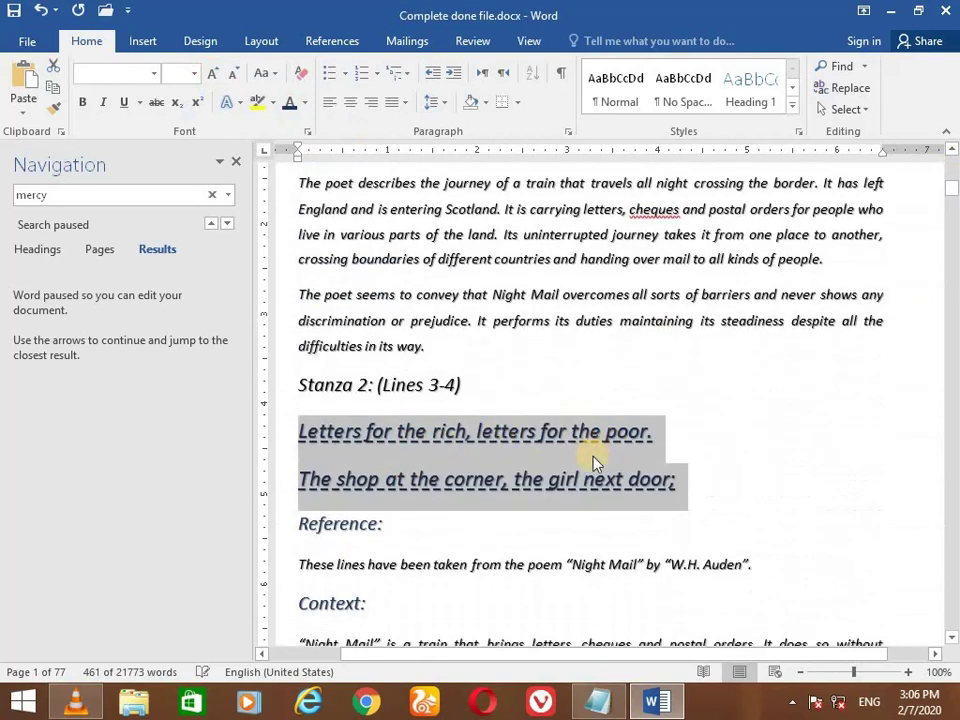
scroll(581, 471, "down", 1)
scroll(574, 480, "down", 1)
scroll(574, 480, "down", 1)
scroll(577, 481, "down", 1)
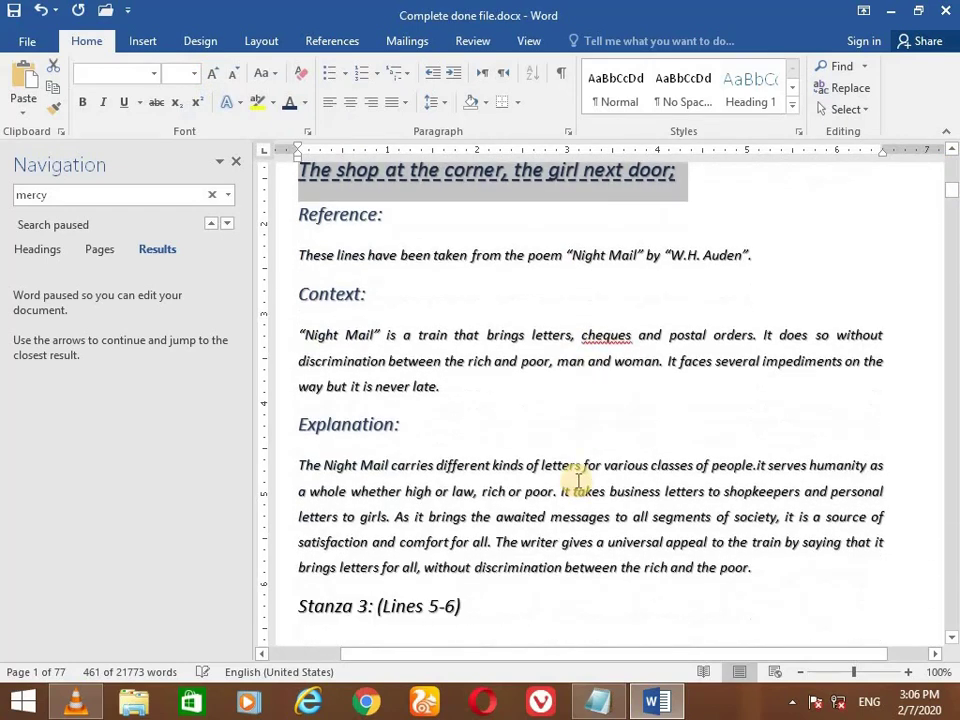
scroll(450, 470, "down", 4)
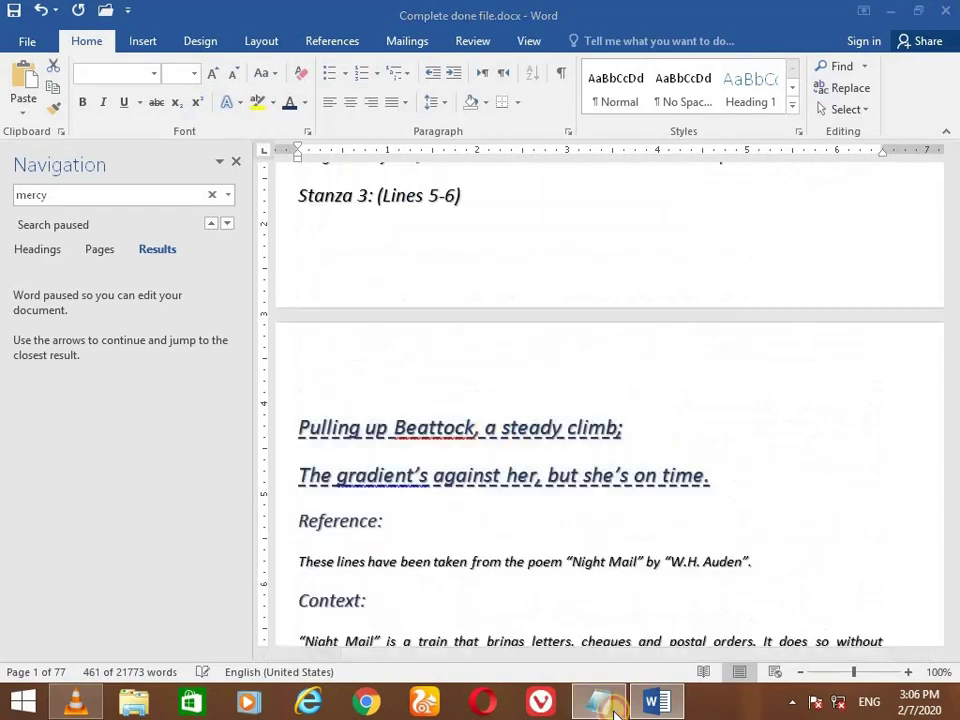
Highlight the selection-shortcut heading, the select-all line and the select-one-word line in Notepad
left_click(598, 702)
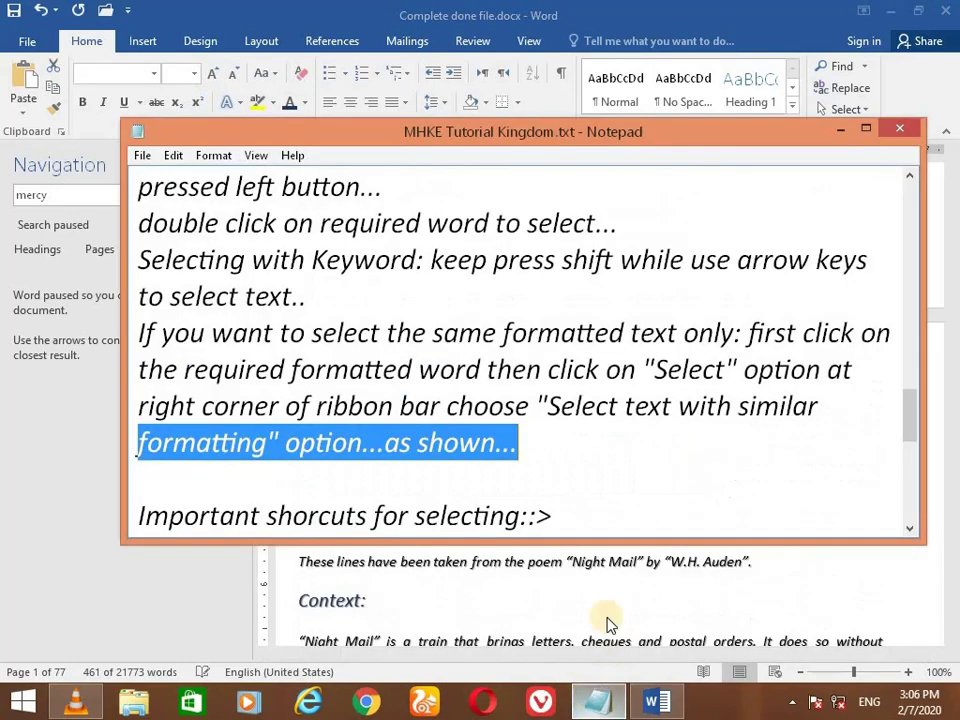
scroll(370, 378, "down", 1)
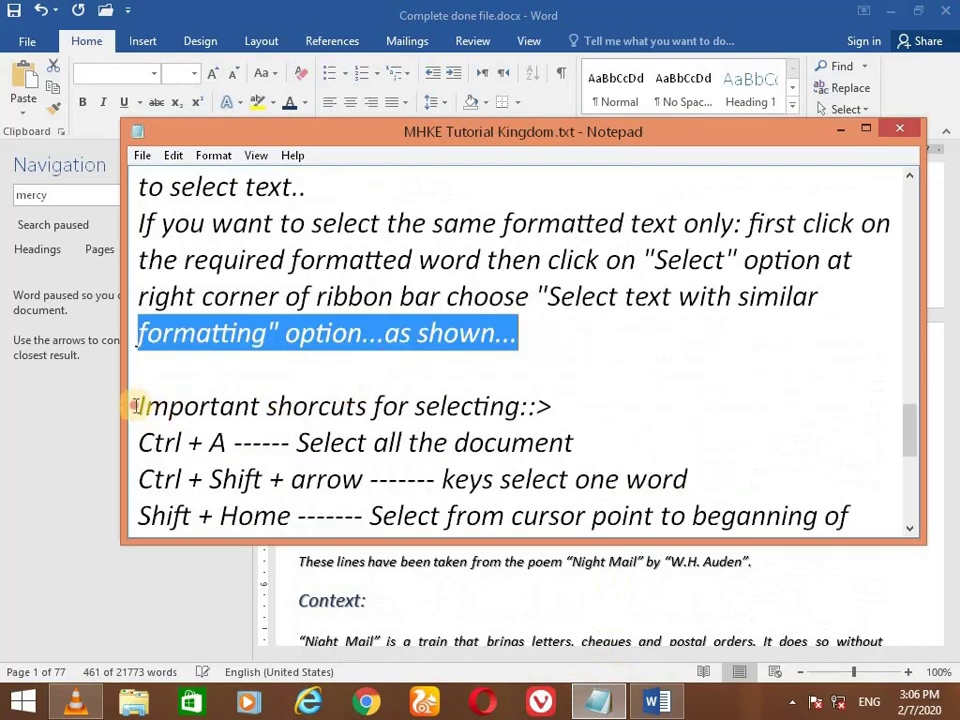
left_click_drag(137, 405, 565, 410)
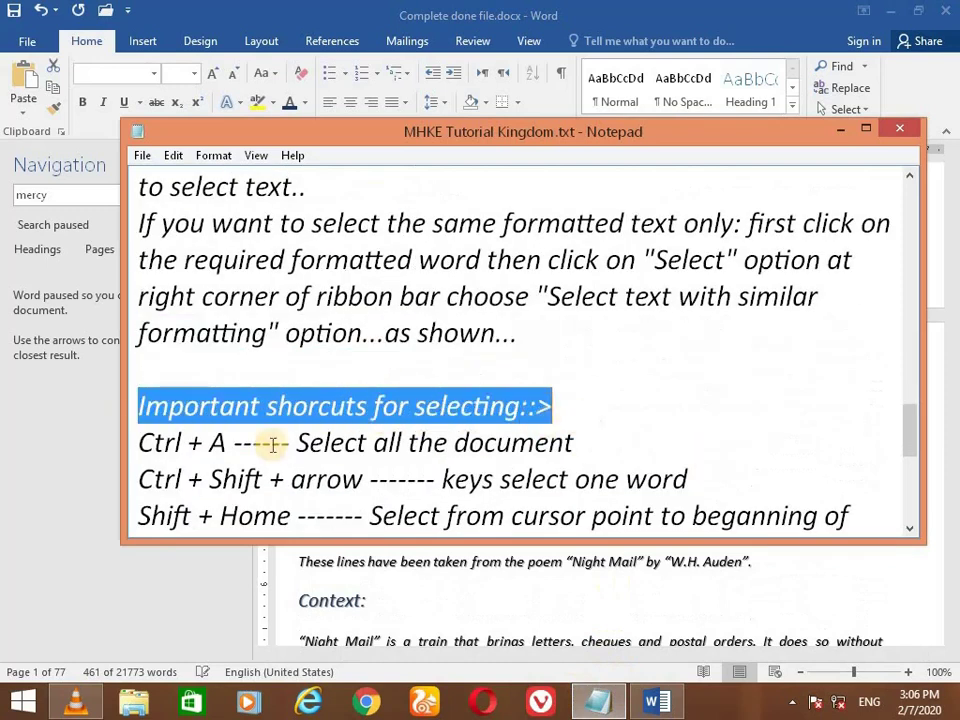
left_click_drag(140, 443, 575, 443)
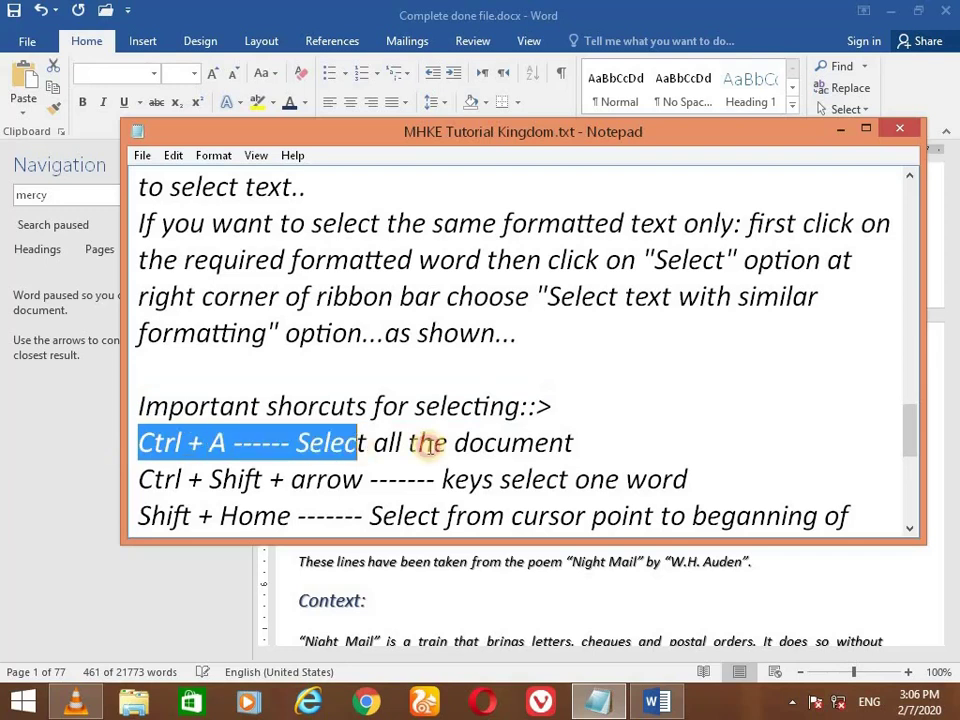
scroll(430, 385, "down", 1)
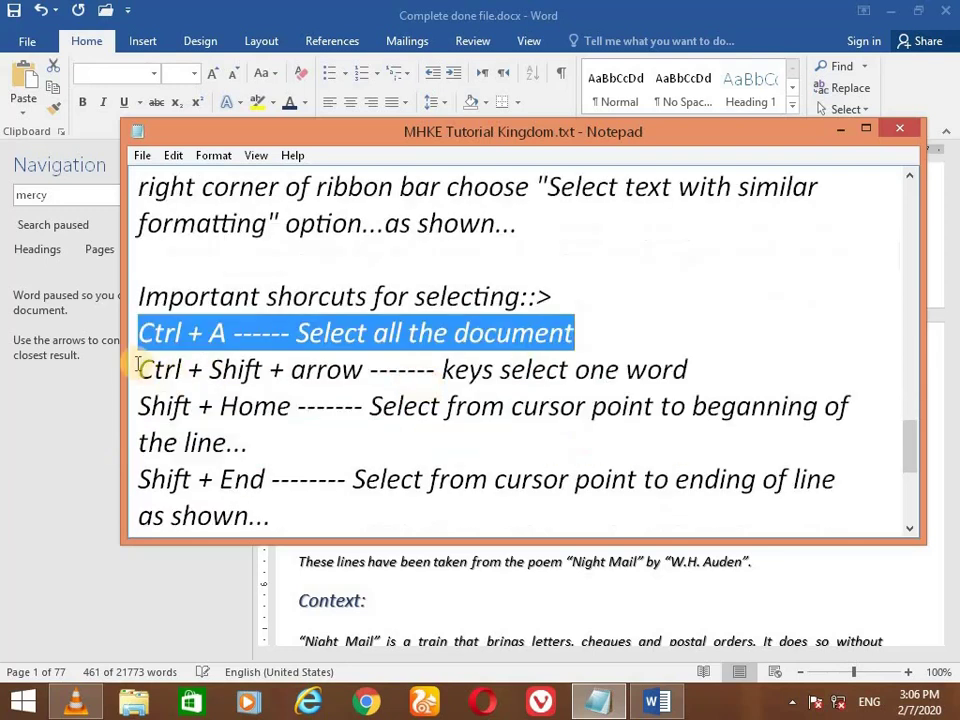
left_click_drag(139, 368, 700, 367)
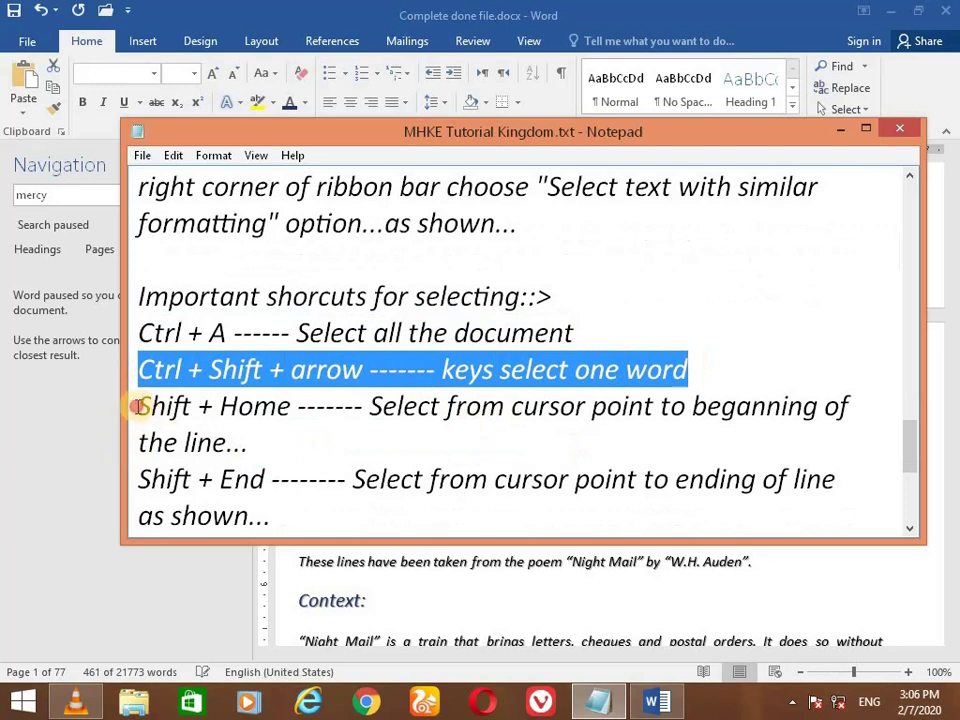
Highlight the Shift + Home and Shift + End shortcut lines in the notes
left_click_drag(137, 405, 852, 390)
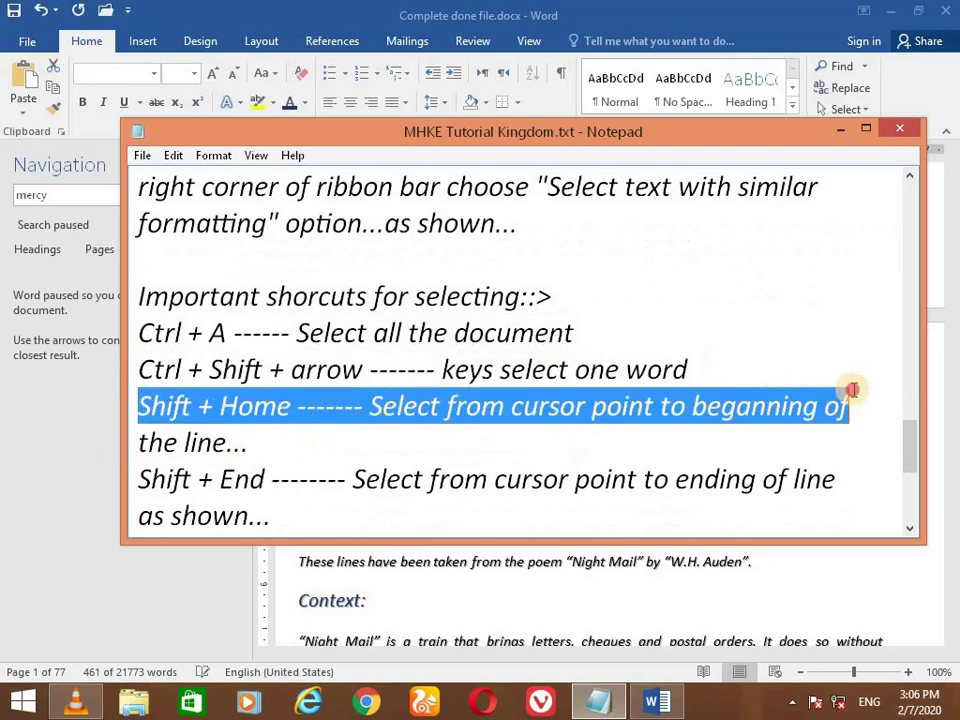
left_click_drag(141, 442, 262, 445)
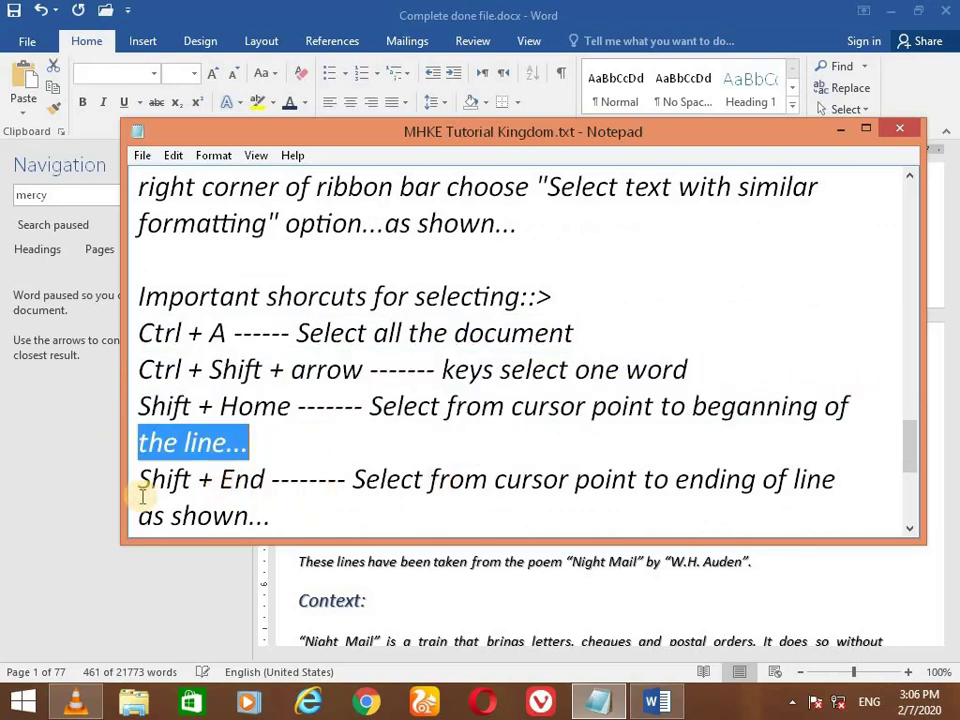
left_click_drag(141, 487, 500, 487)
left_click(740, 473)
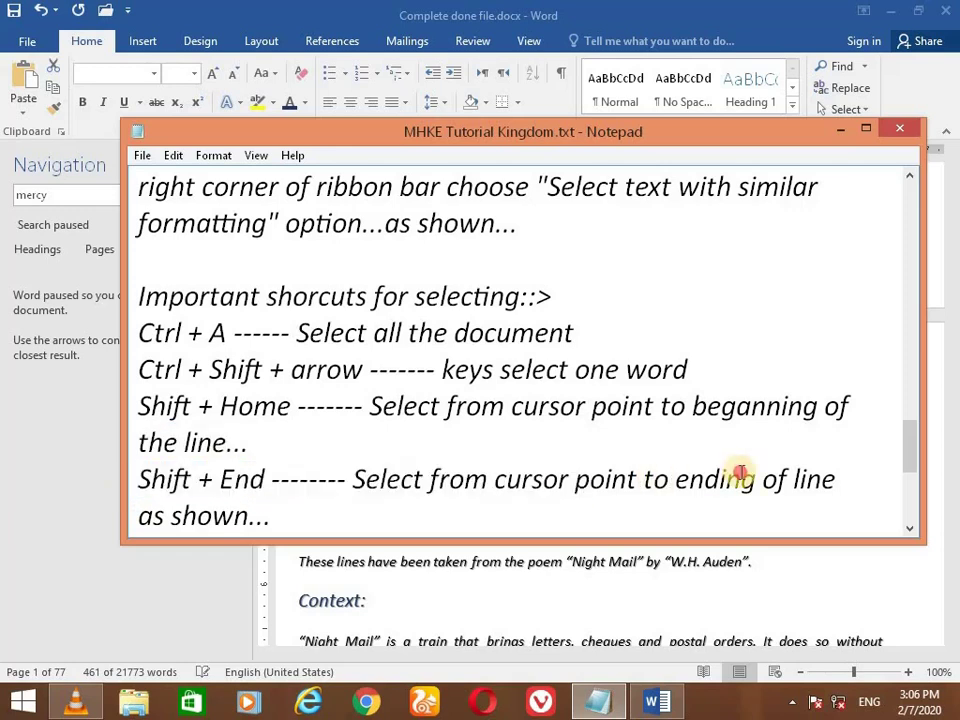
left_click_drag(138, 480, 836, 468)
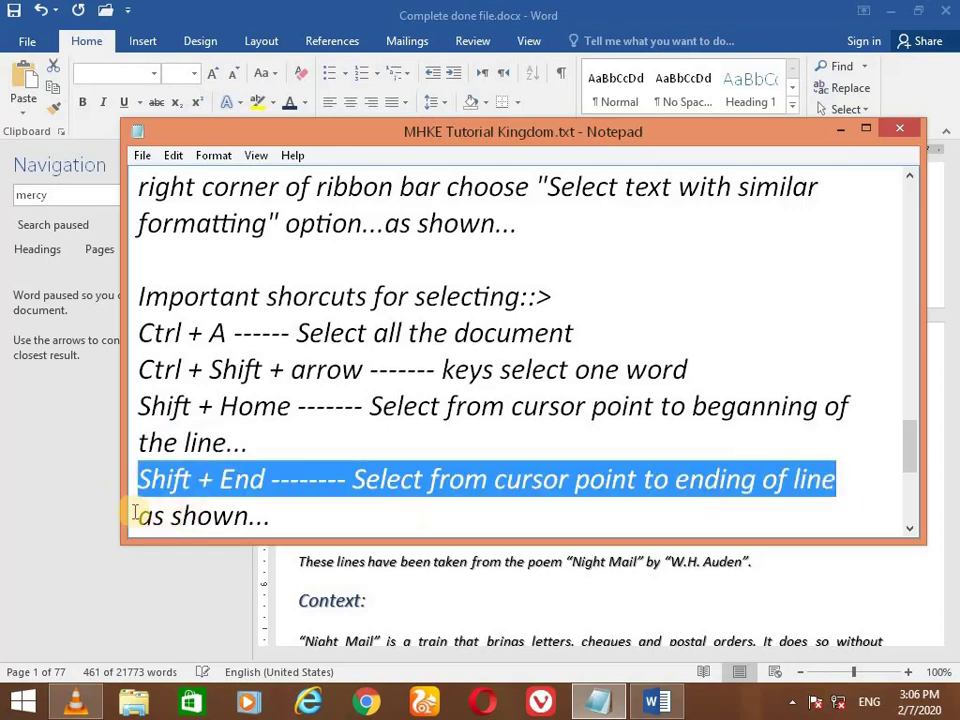
left_click_drag(138, 515, 317, 519)
Maximize, restore and minimize Notepad, then place the cursor after the Stanza 3 heading in Word
left_click(866, 128)
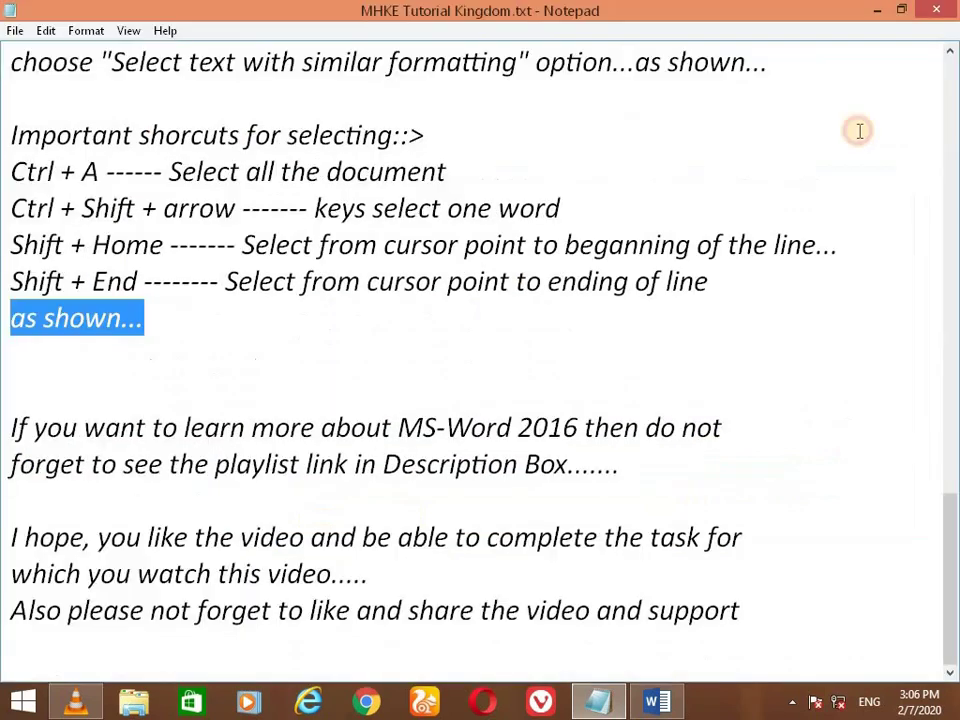
left_click(898, 12)
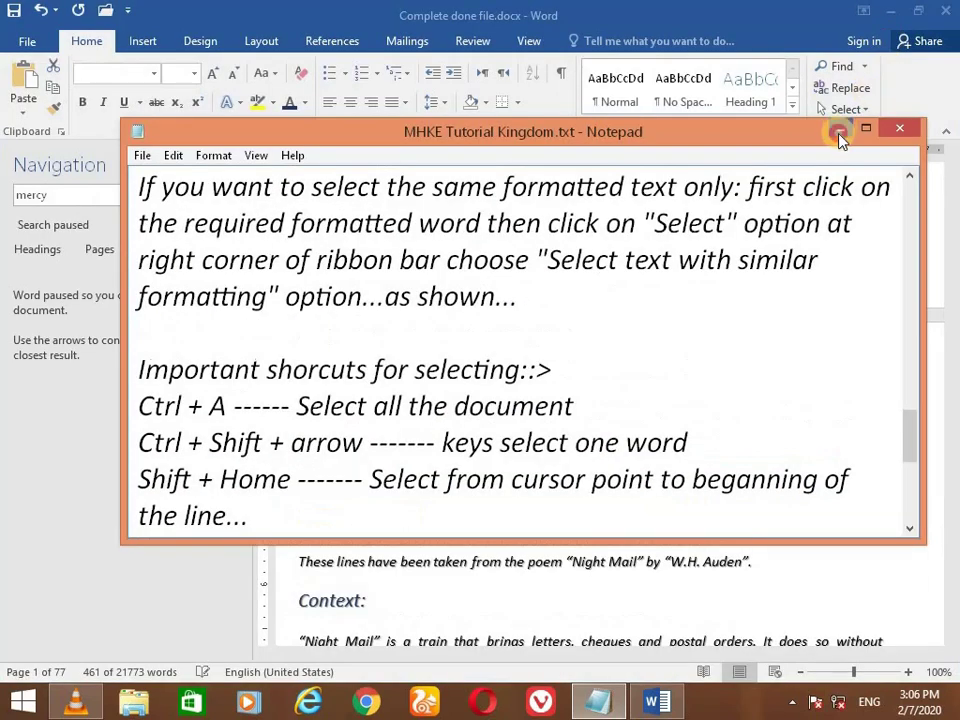
left_click(841, 133)
left_click(553, 251)
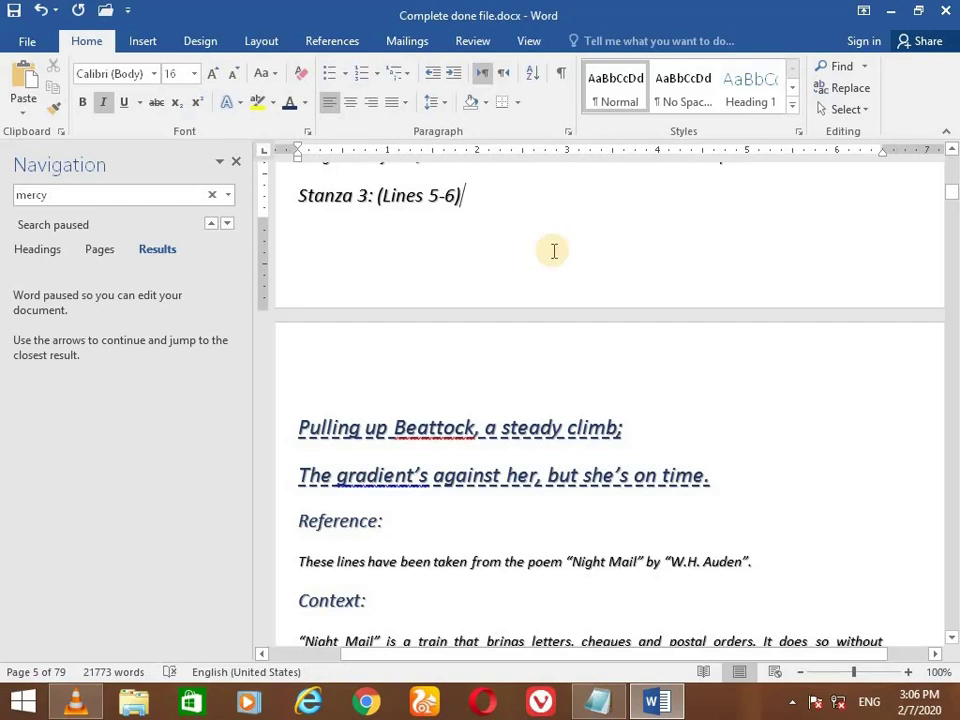
Select the Stanza 3 heading with Shift+Left, then select 'Pulling up Beattock' with Ctrl+Shift+Left
key("shift+Left")
key("shift+Left")
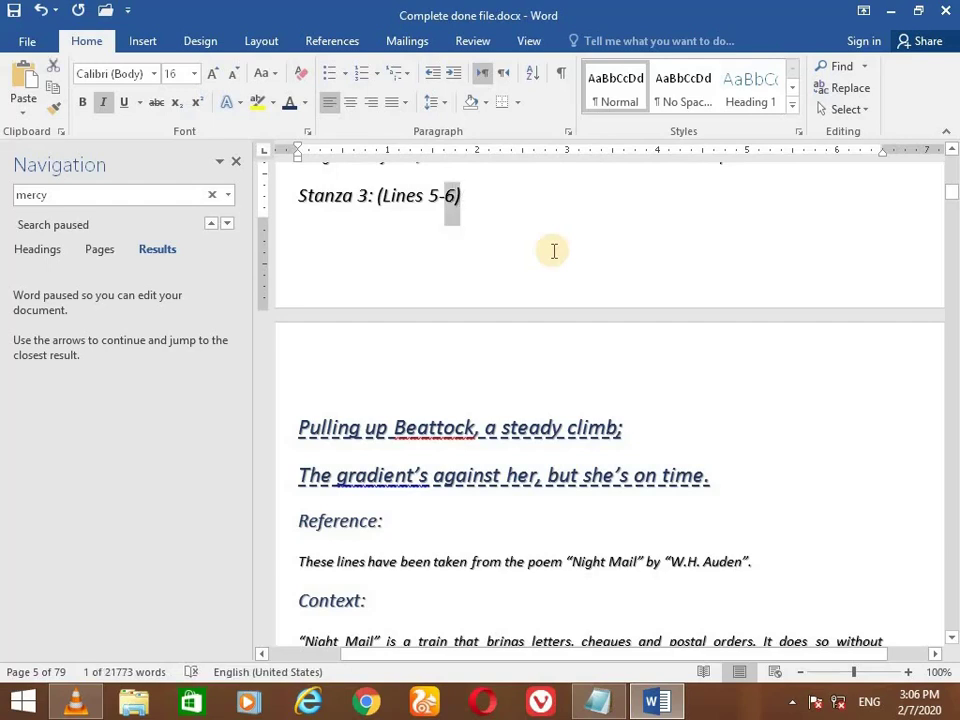
key("shift+Left")
key("shift+Left")
key("shift+Left")
key("shift+Left")
key("shift+Left")
key("shift+Left")
key("shift+Left")
key("shift+Left")
key("shift+Left")
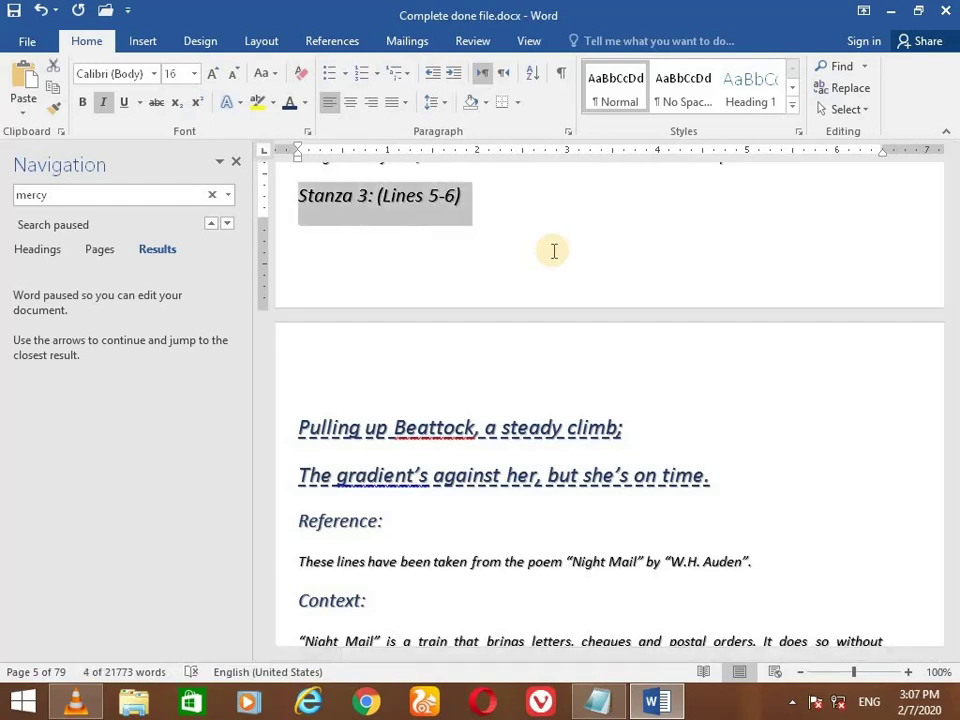
key("Down")
key("Down")
key("Down")
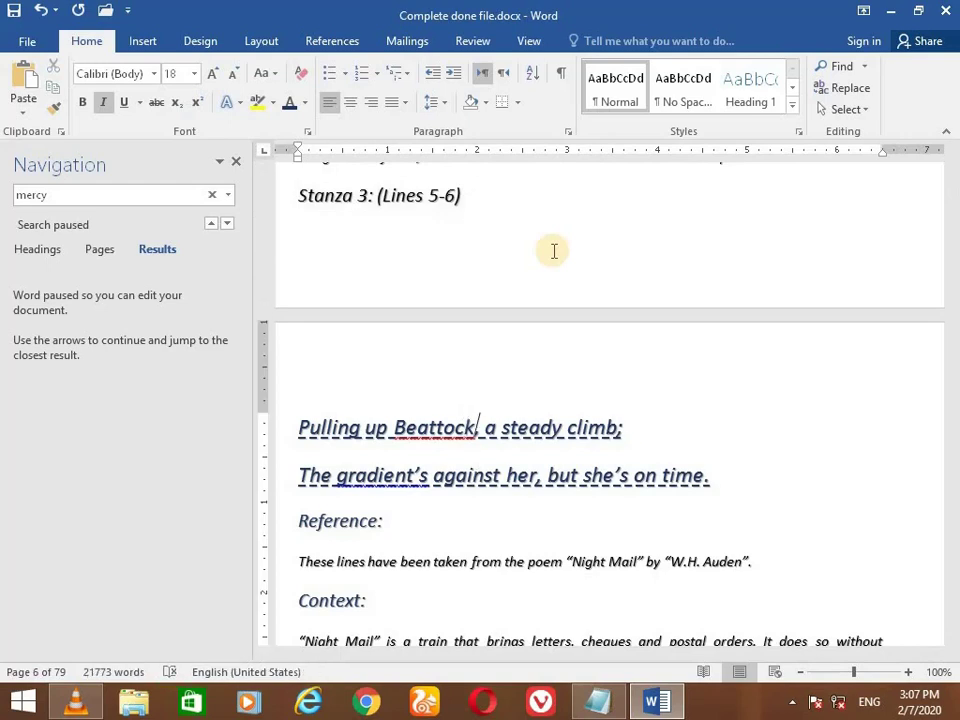
key("ctrl+shift+Left")
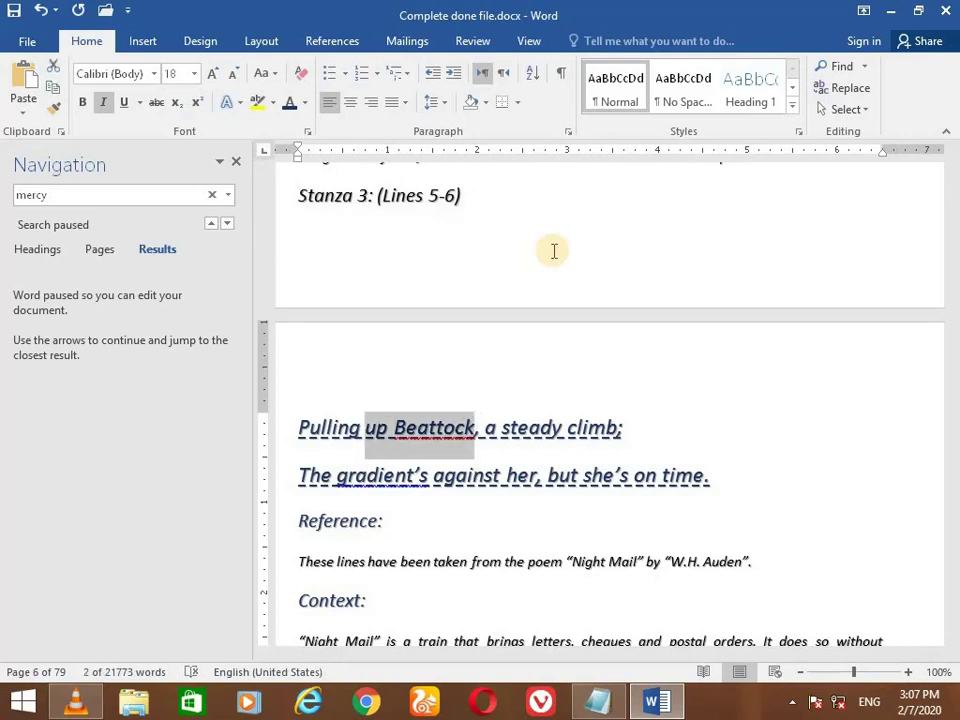
key("ctrl+shift+Left")
key("Right")
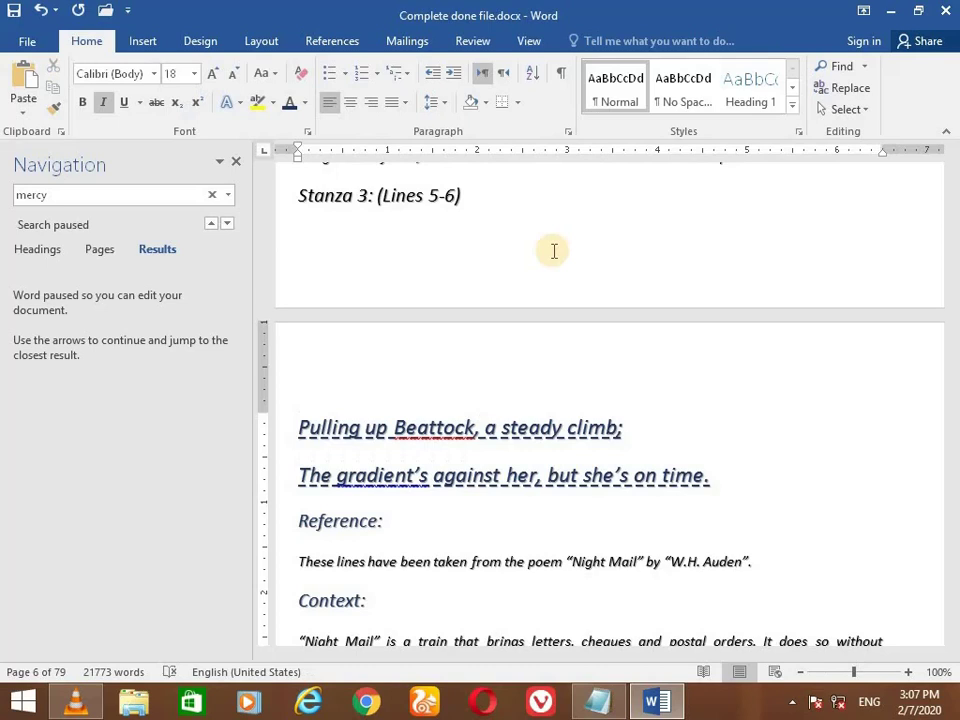
Check the Shift + Home note, then select from after Beattock back to the line start
left_click(600, 703)
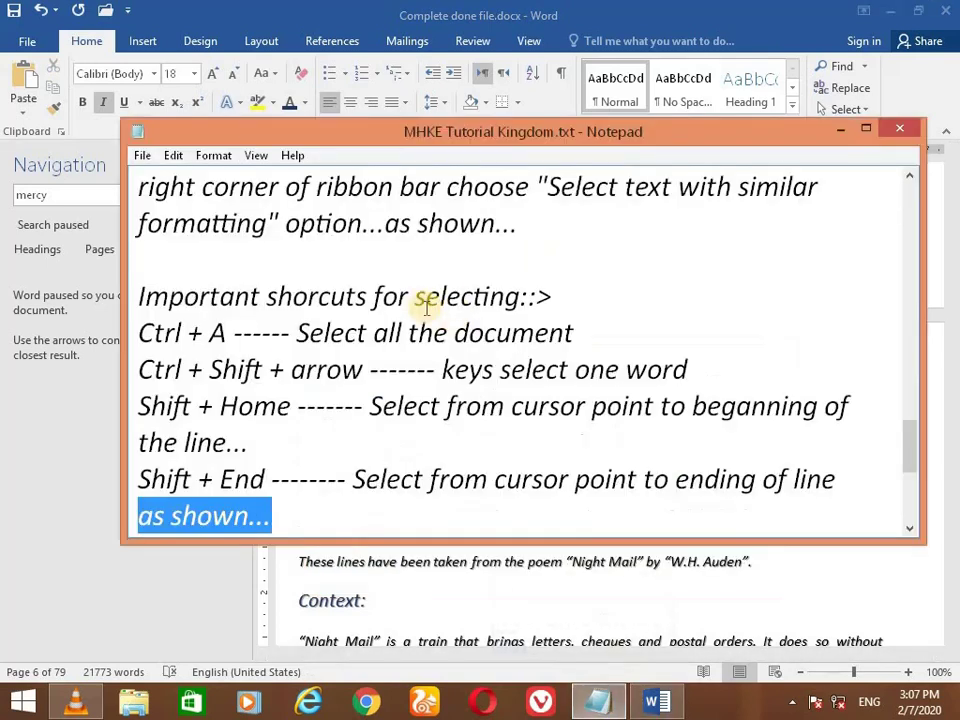
left_click_drag(291, 406, 220, 406)
left_click(638, 15)
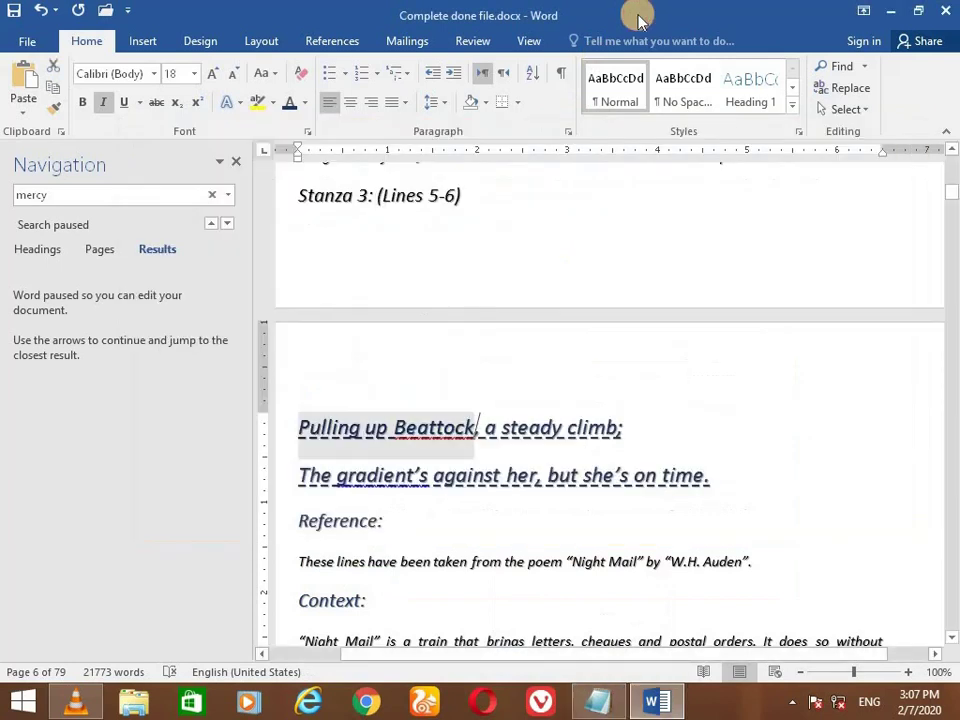
key("shift+Home")
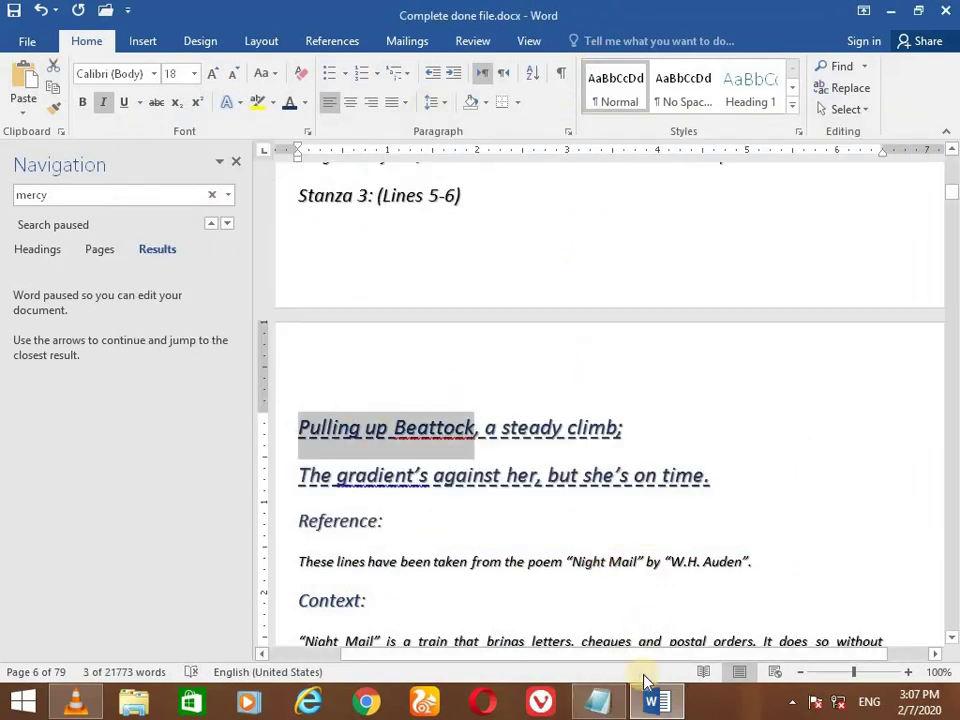
Check the Shift + End note, then select from after Beattock to the line end
left_click(598, 703)
left_click_drag(262, 479, 226, 479)
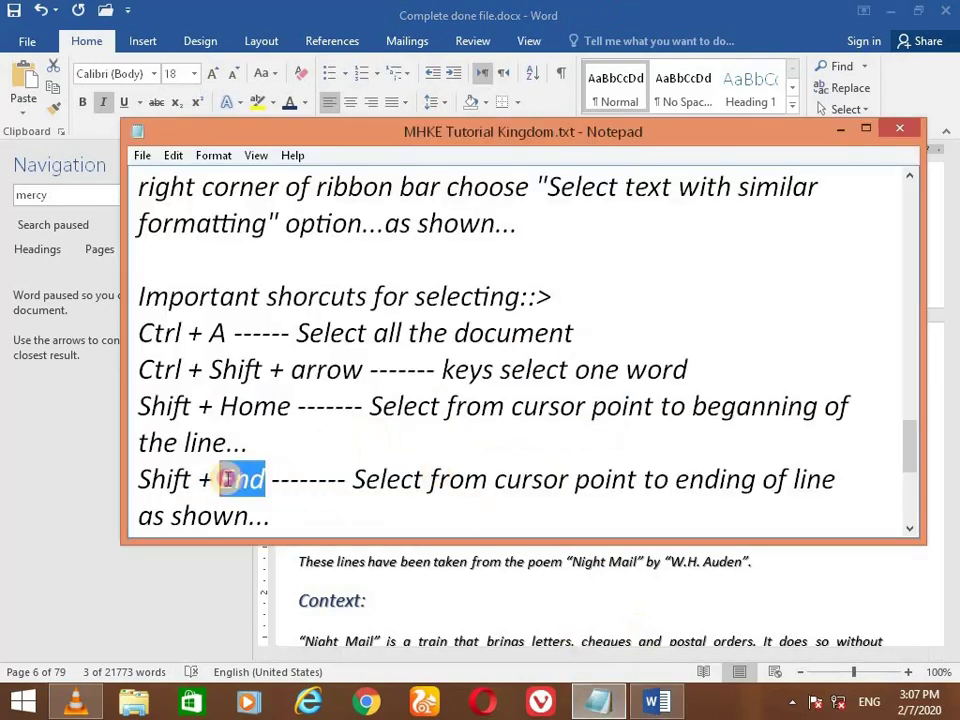
key("alt+Tab")
left_click(472, 428)
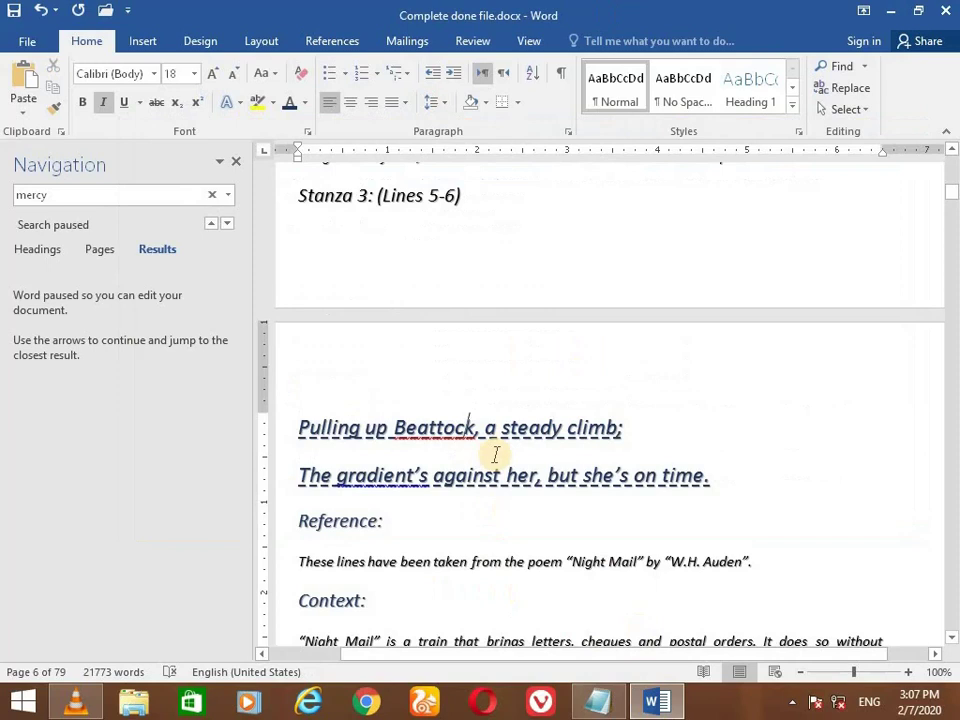
key("shift+End")
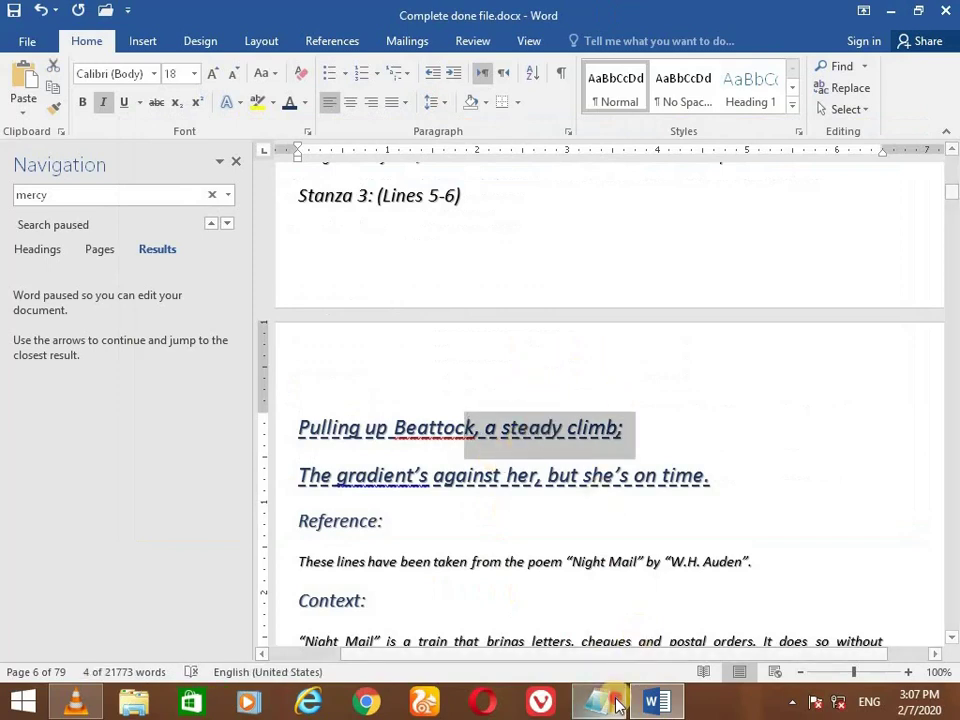
Check the Ctrl + A note, then select the entire Word document with Ctrl+A
left_click(617, 705)
left_click_drag(228, 333, 164, 333)
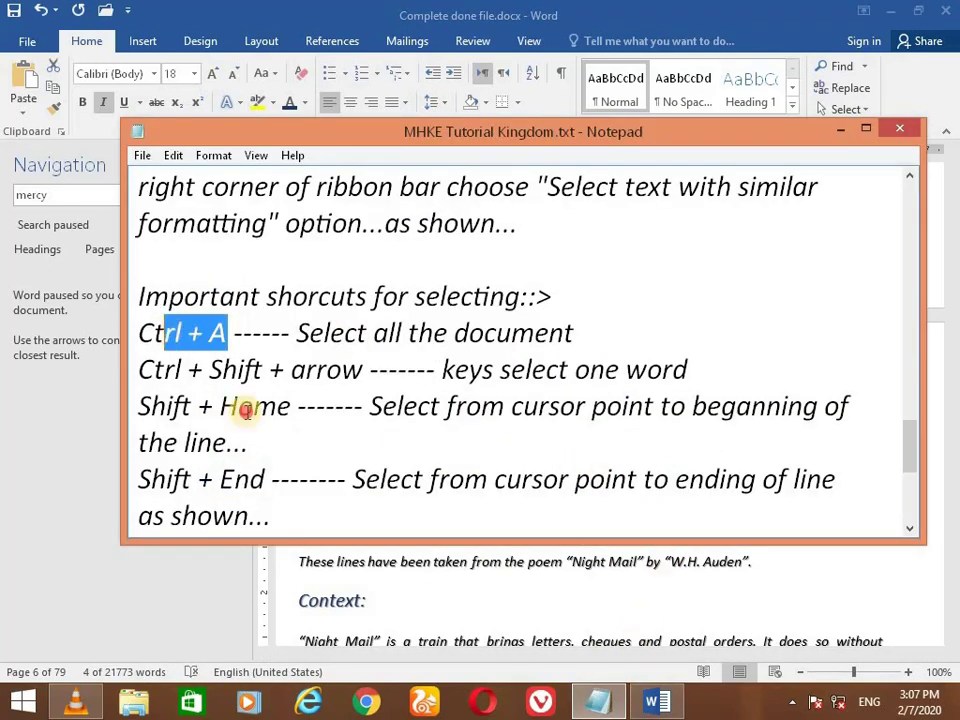
key("alt+Tab")
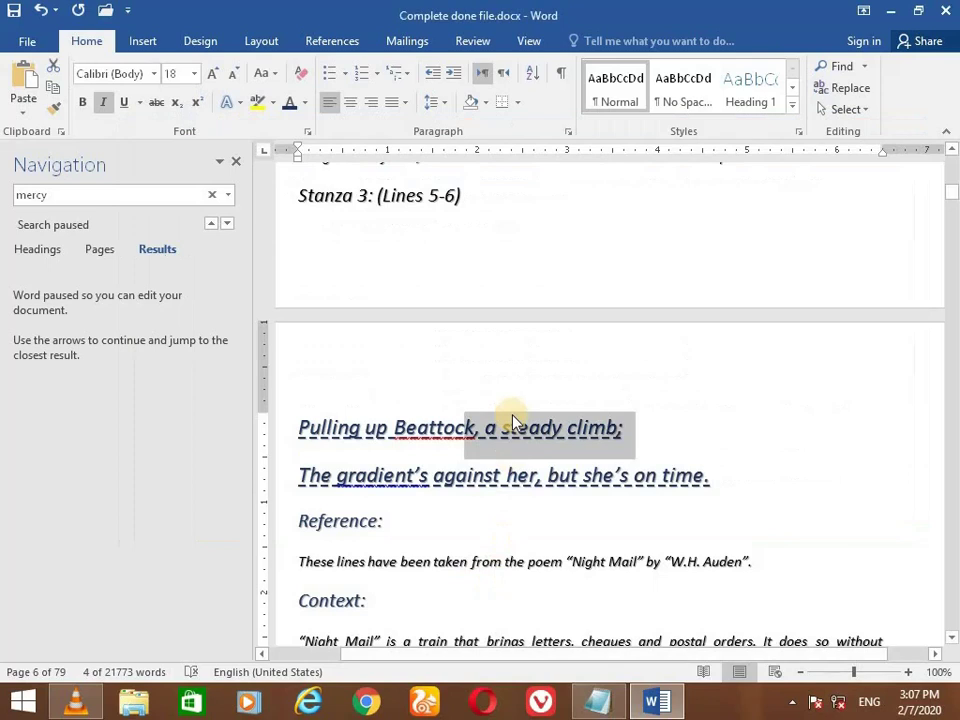
key("ctrl+a")
scroll(503, 455, "up", 4)
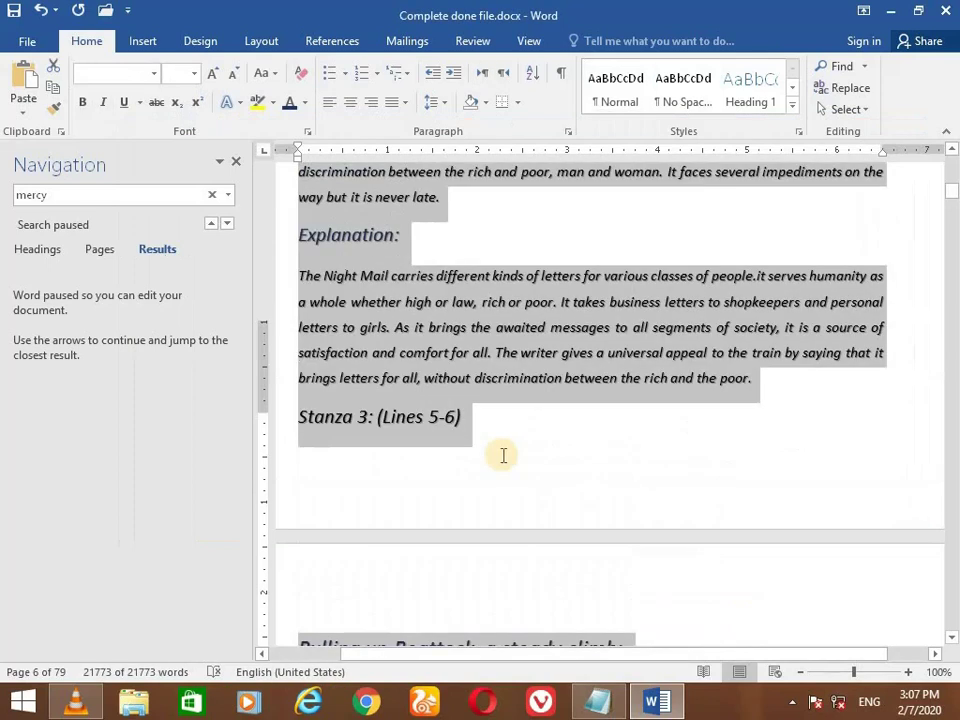
scroll(503, 455, "down", 3)
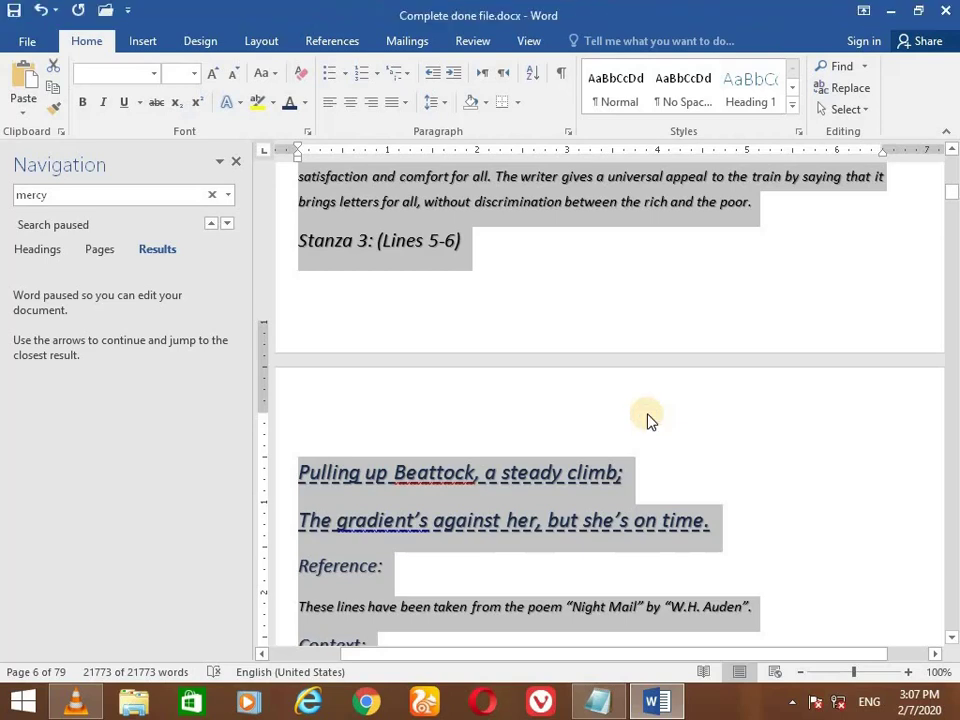
scroll(585, 400, "down", 1)
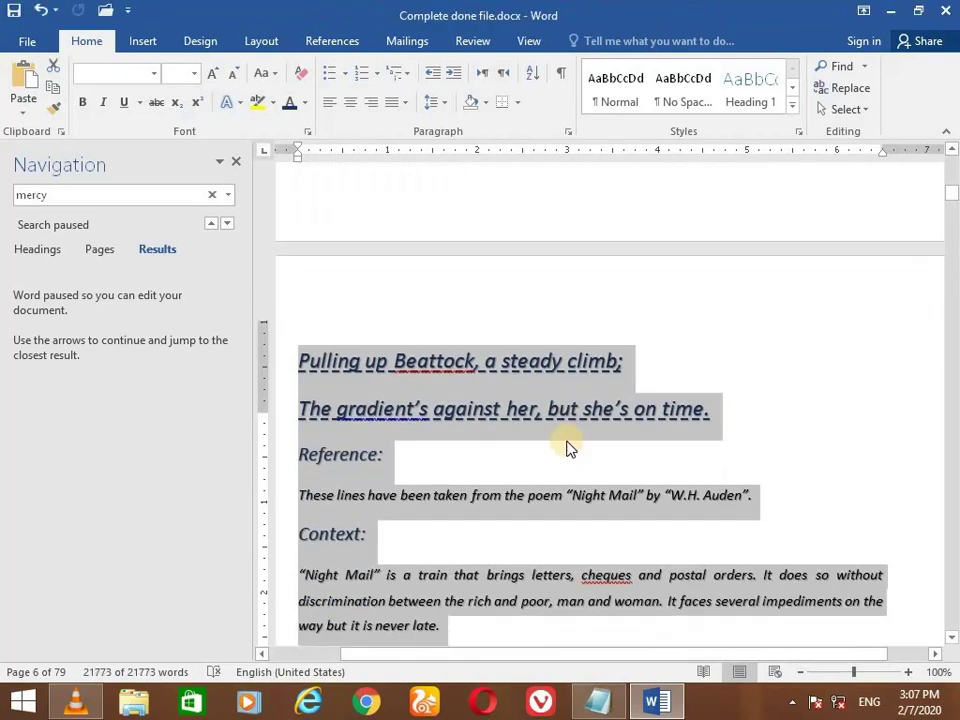
scroll(568, 446, "down", 1)
scroll(546, 486, "down", 1)
scroll(553, 506, "down", 2)
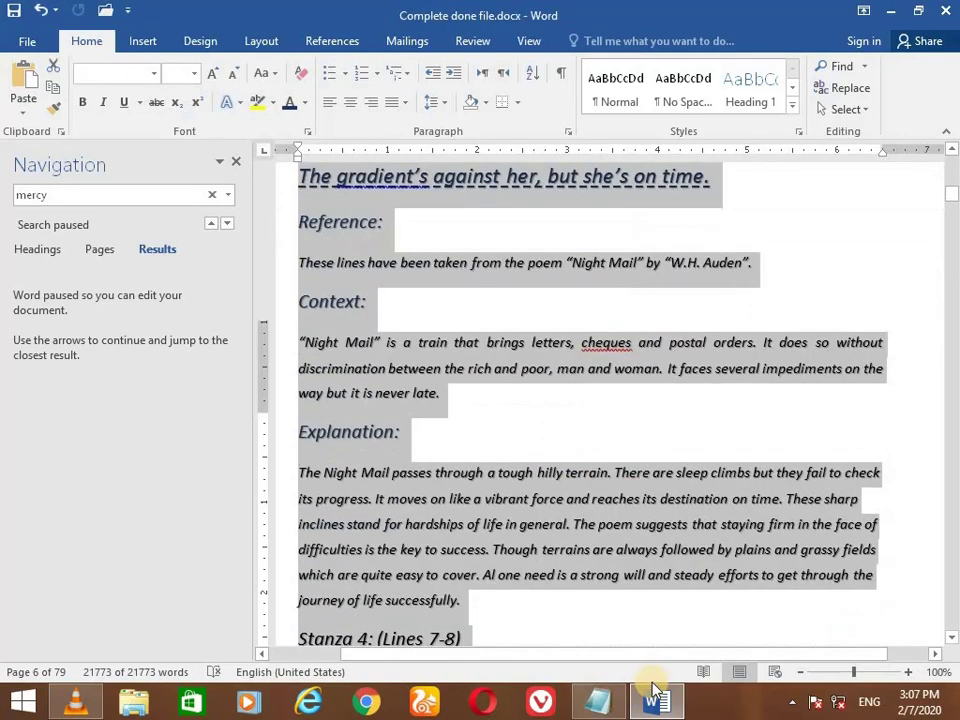
Highlight each closing line in Notepad, from the MS-Word 2016 learning line to the final thank-you
left_click(598, 702)
scroll(240, 352, "down", 1)
scroll(241, 355, "down", 2)
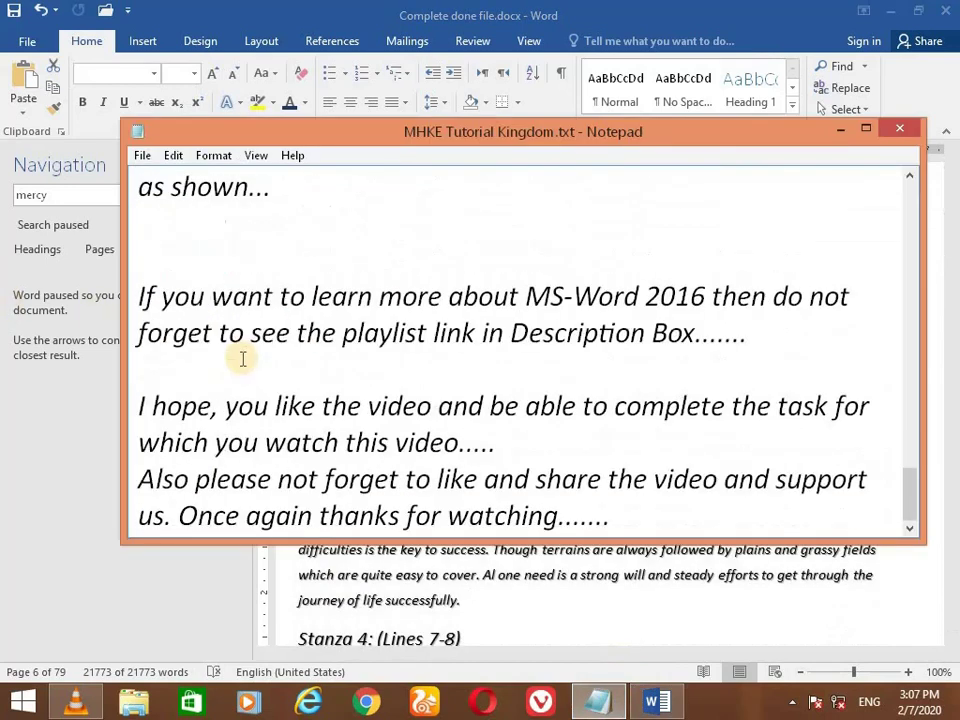
left_click_drag(141, 296, 836, 283)
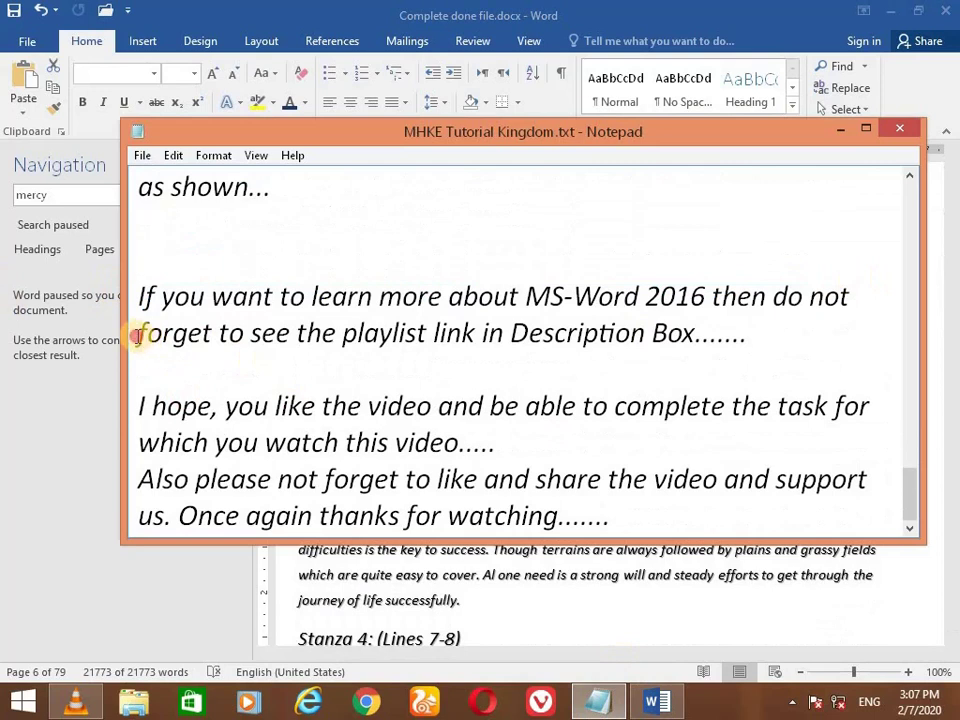
left_click_drag(138, 336, 746, 334)
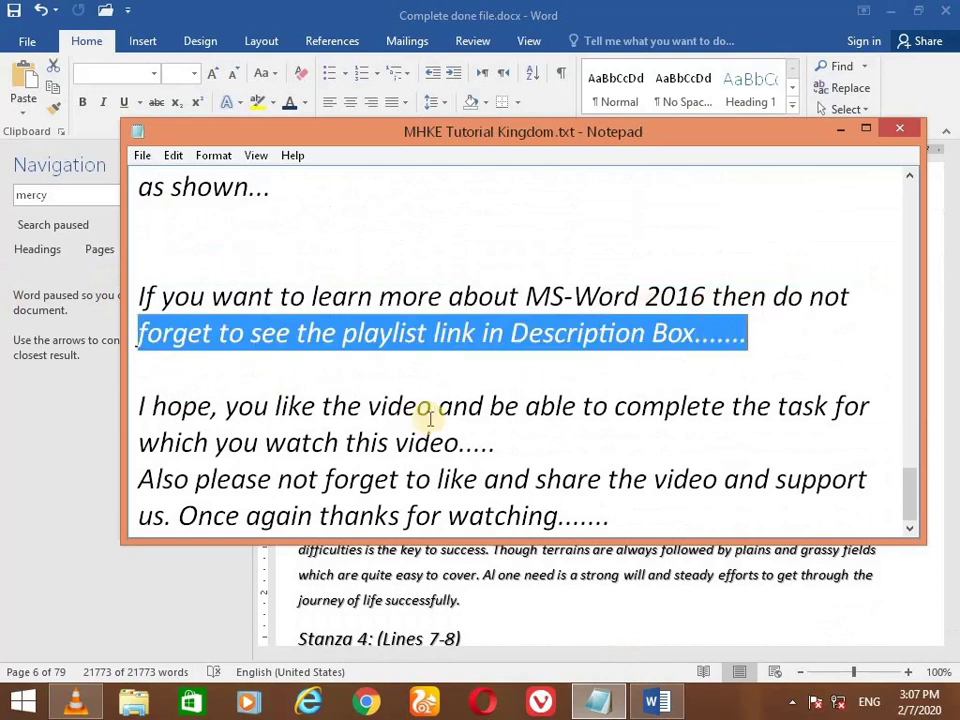
mouse_move(139, 406)
left_mouse_down()
mouse_move(470, 425)
mouse_move(877, 406)
left_mouse_up()
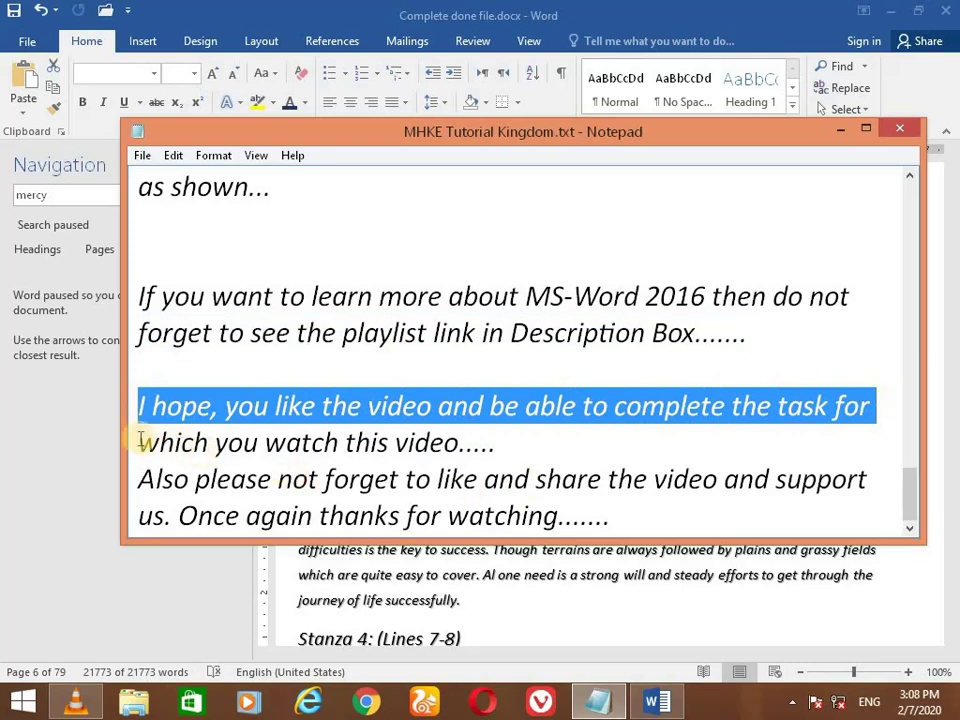
left_click_drag(139, 442, 876, 474)
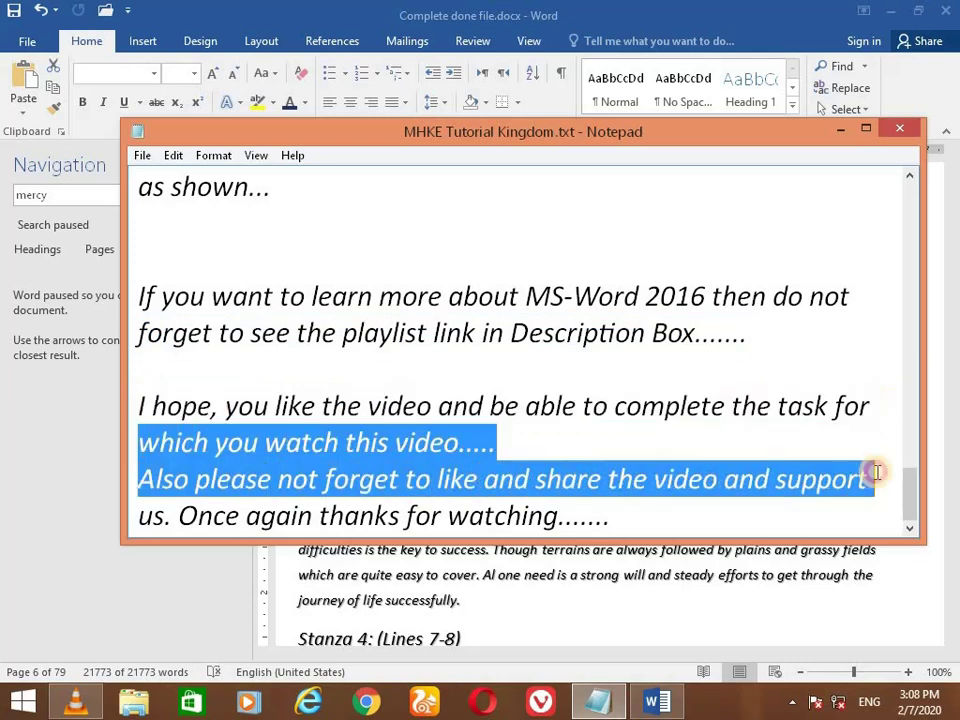
left_click_drag(139, 515, 681, 535)
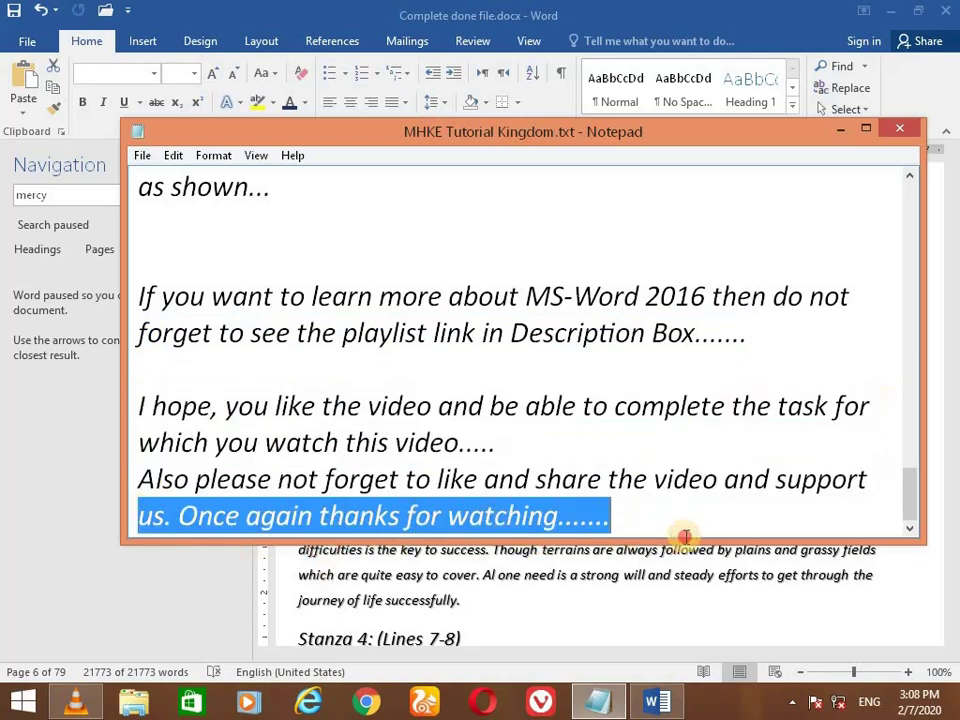